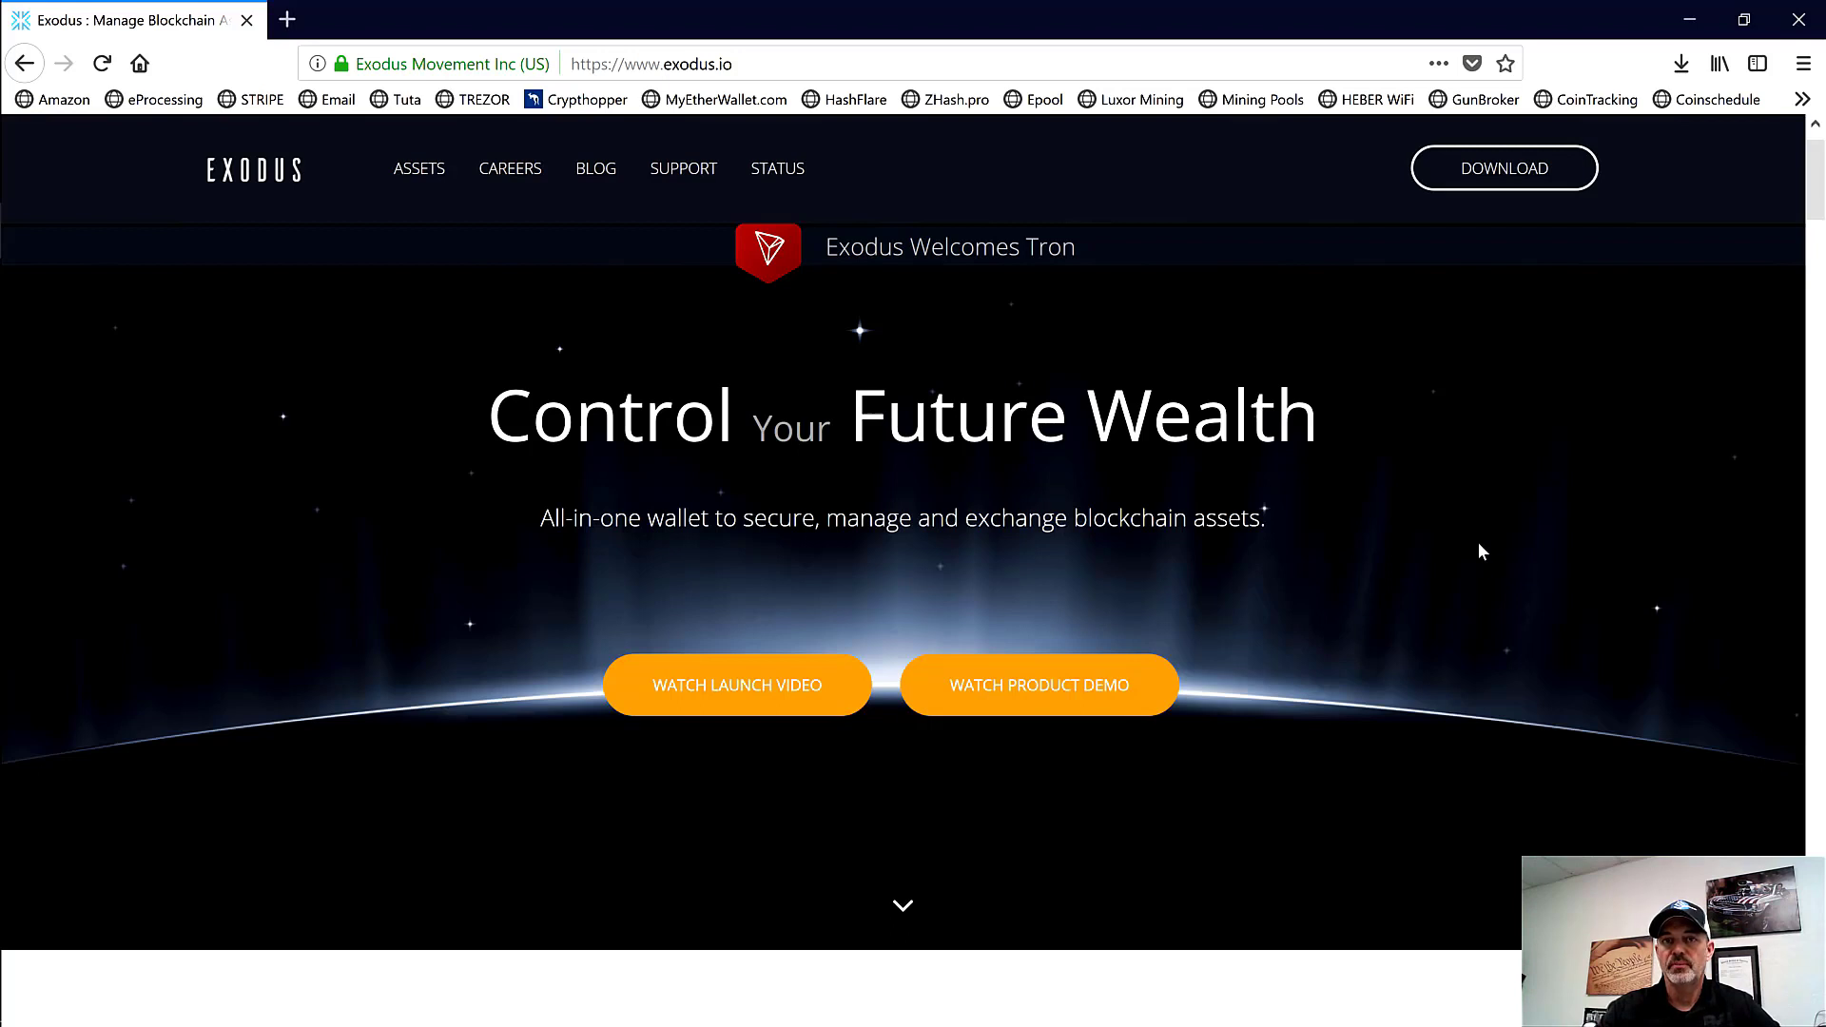
# Step: Look over the Exodus releases page in Firefox, selecting the site address and scrolling through it
pyautogui.click(759, 65)
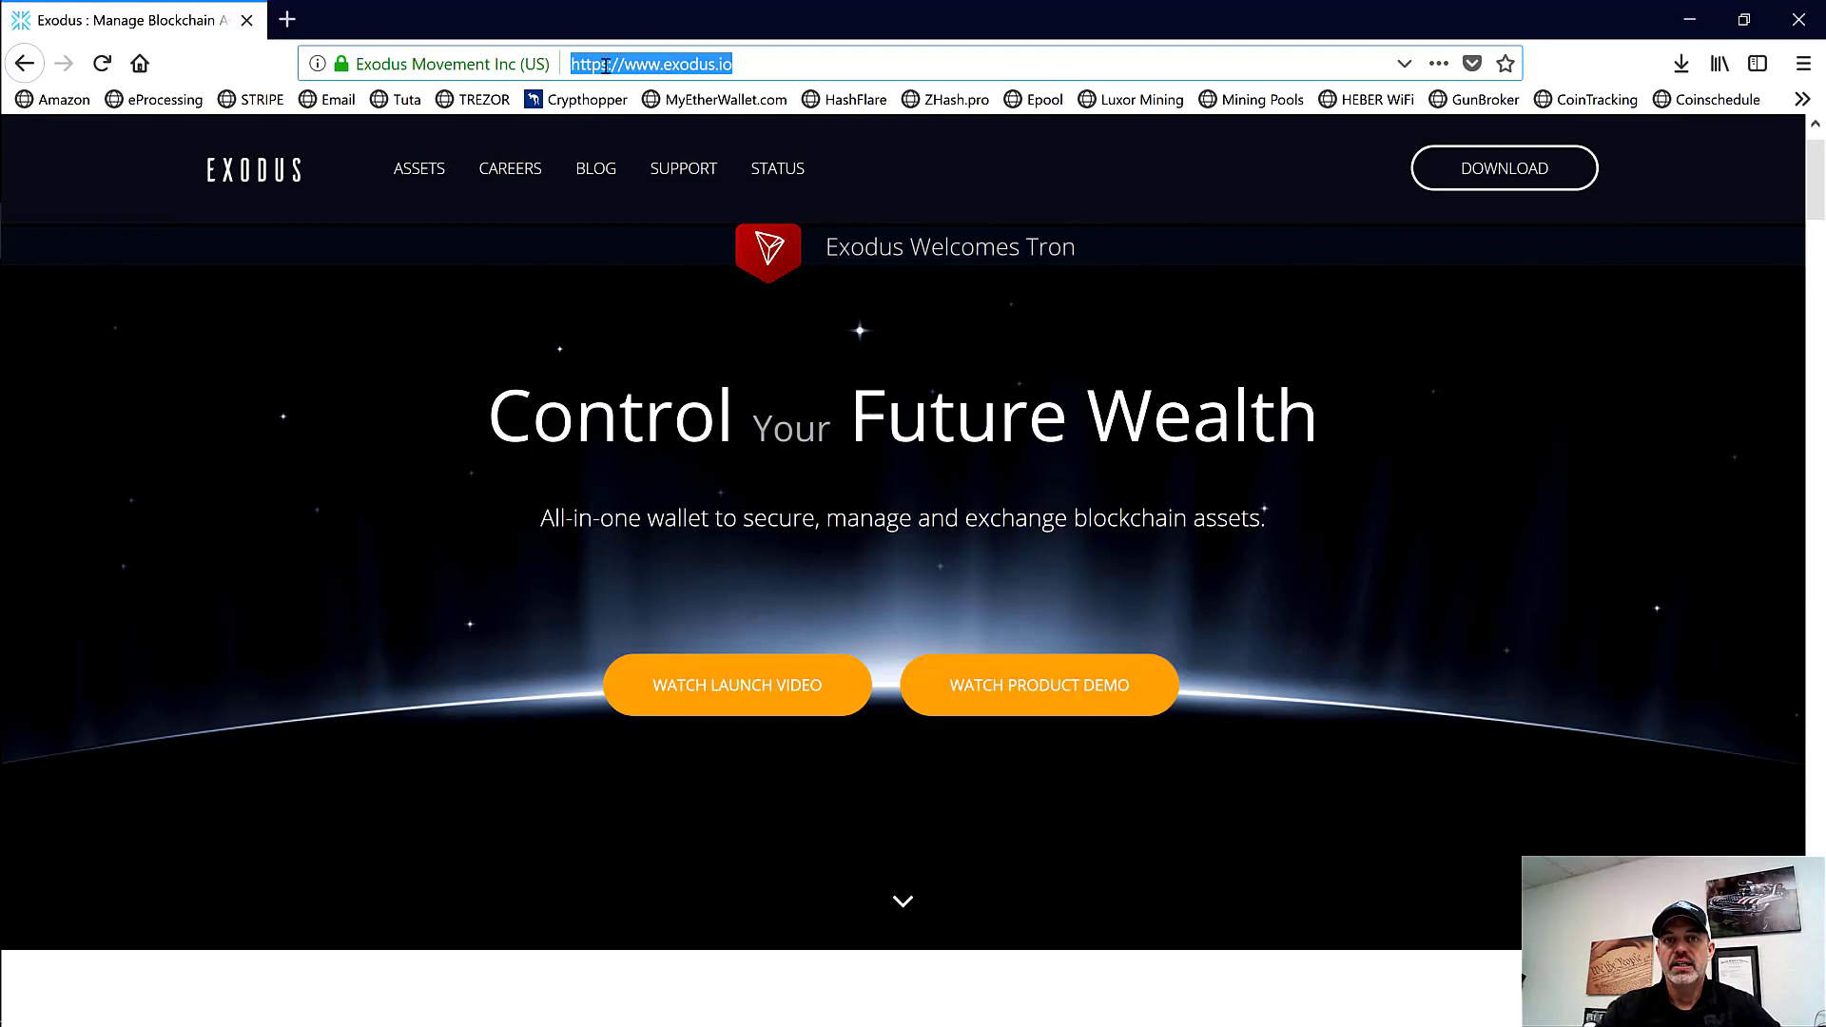
pyautogui.click(1248, 209)
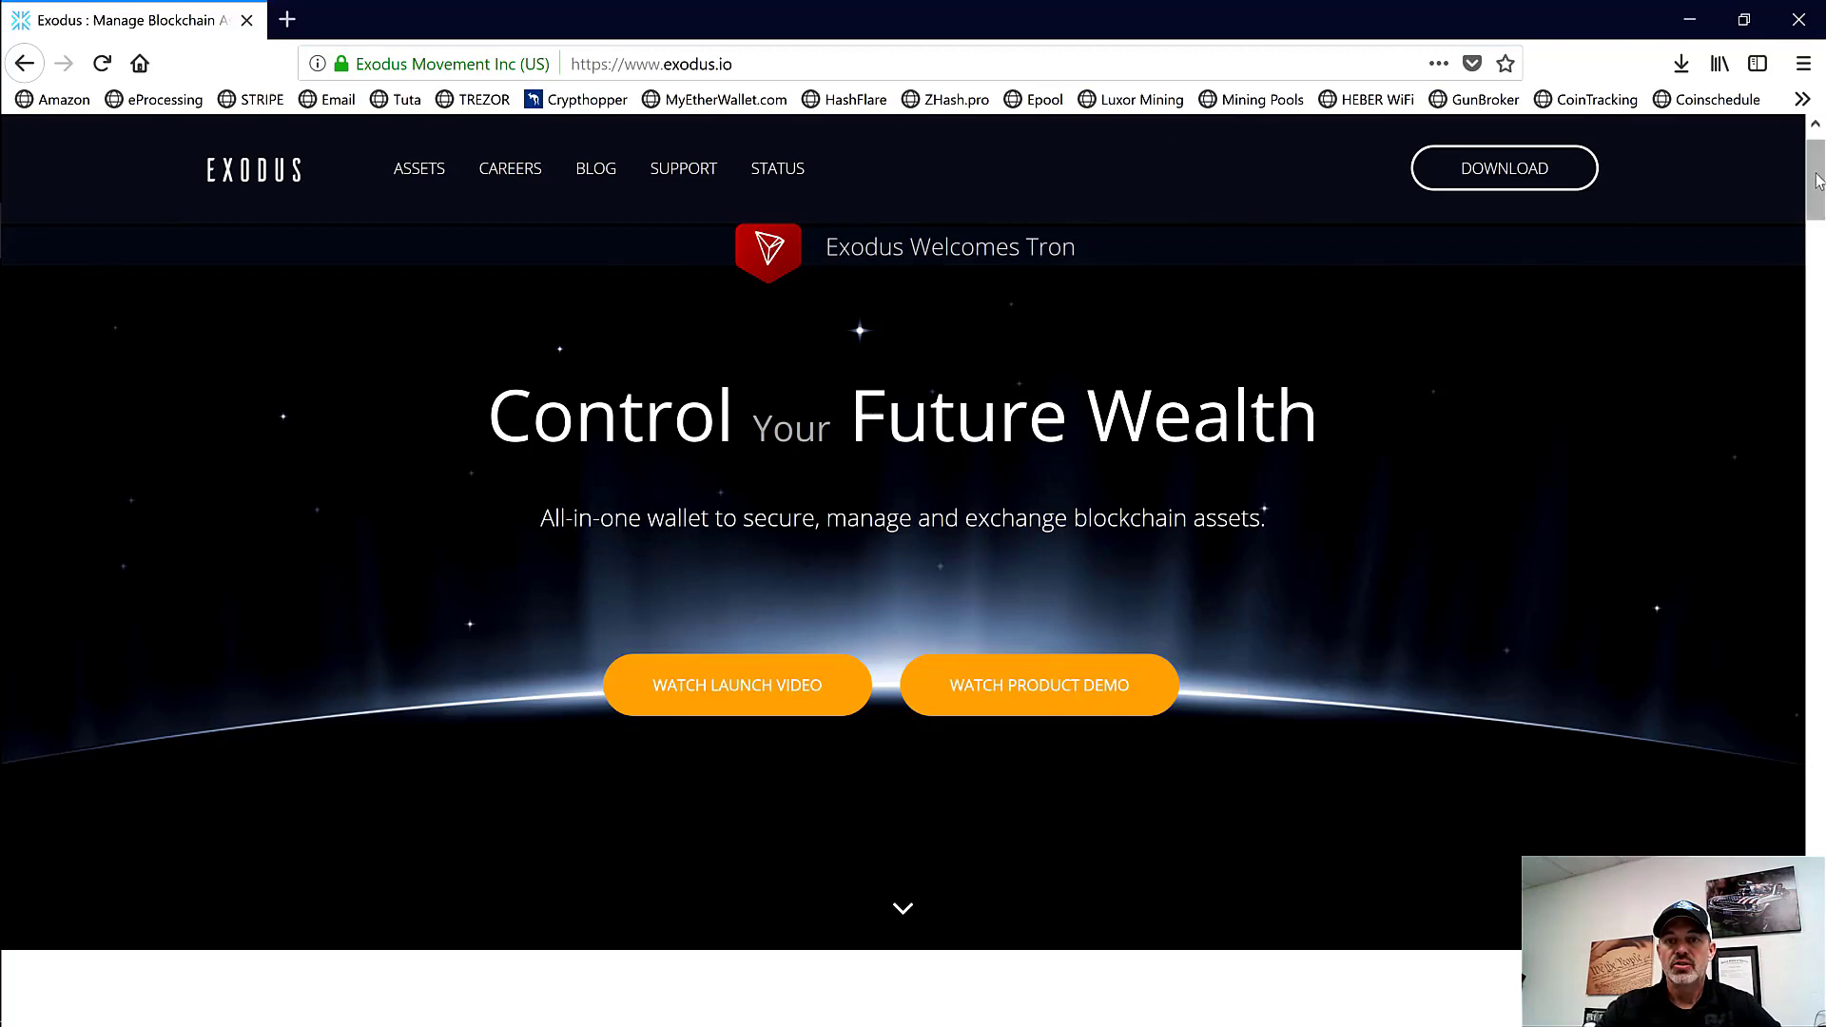
pyautogui.moveTo(1817, 185); pyautogui.dragTo(1819, 210)
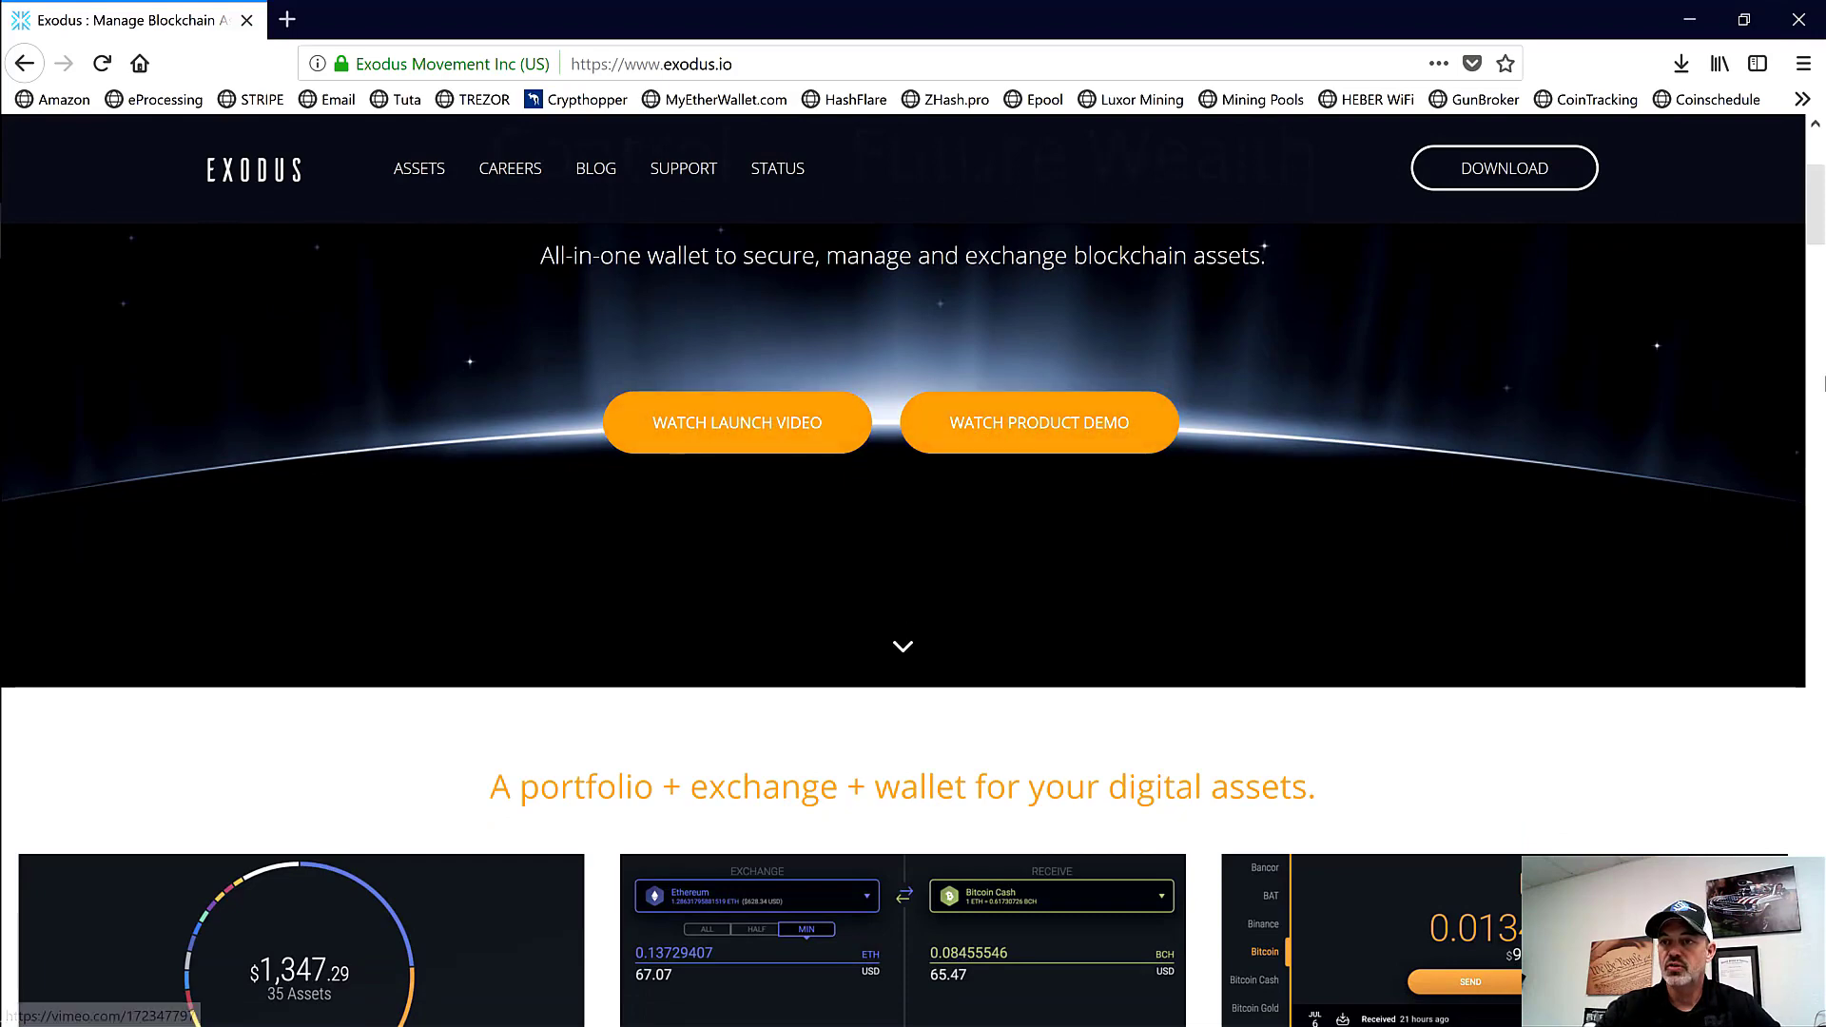
pyautogui.moveTo(1822, 208); pyautogui.dragTo(1822, 264)
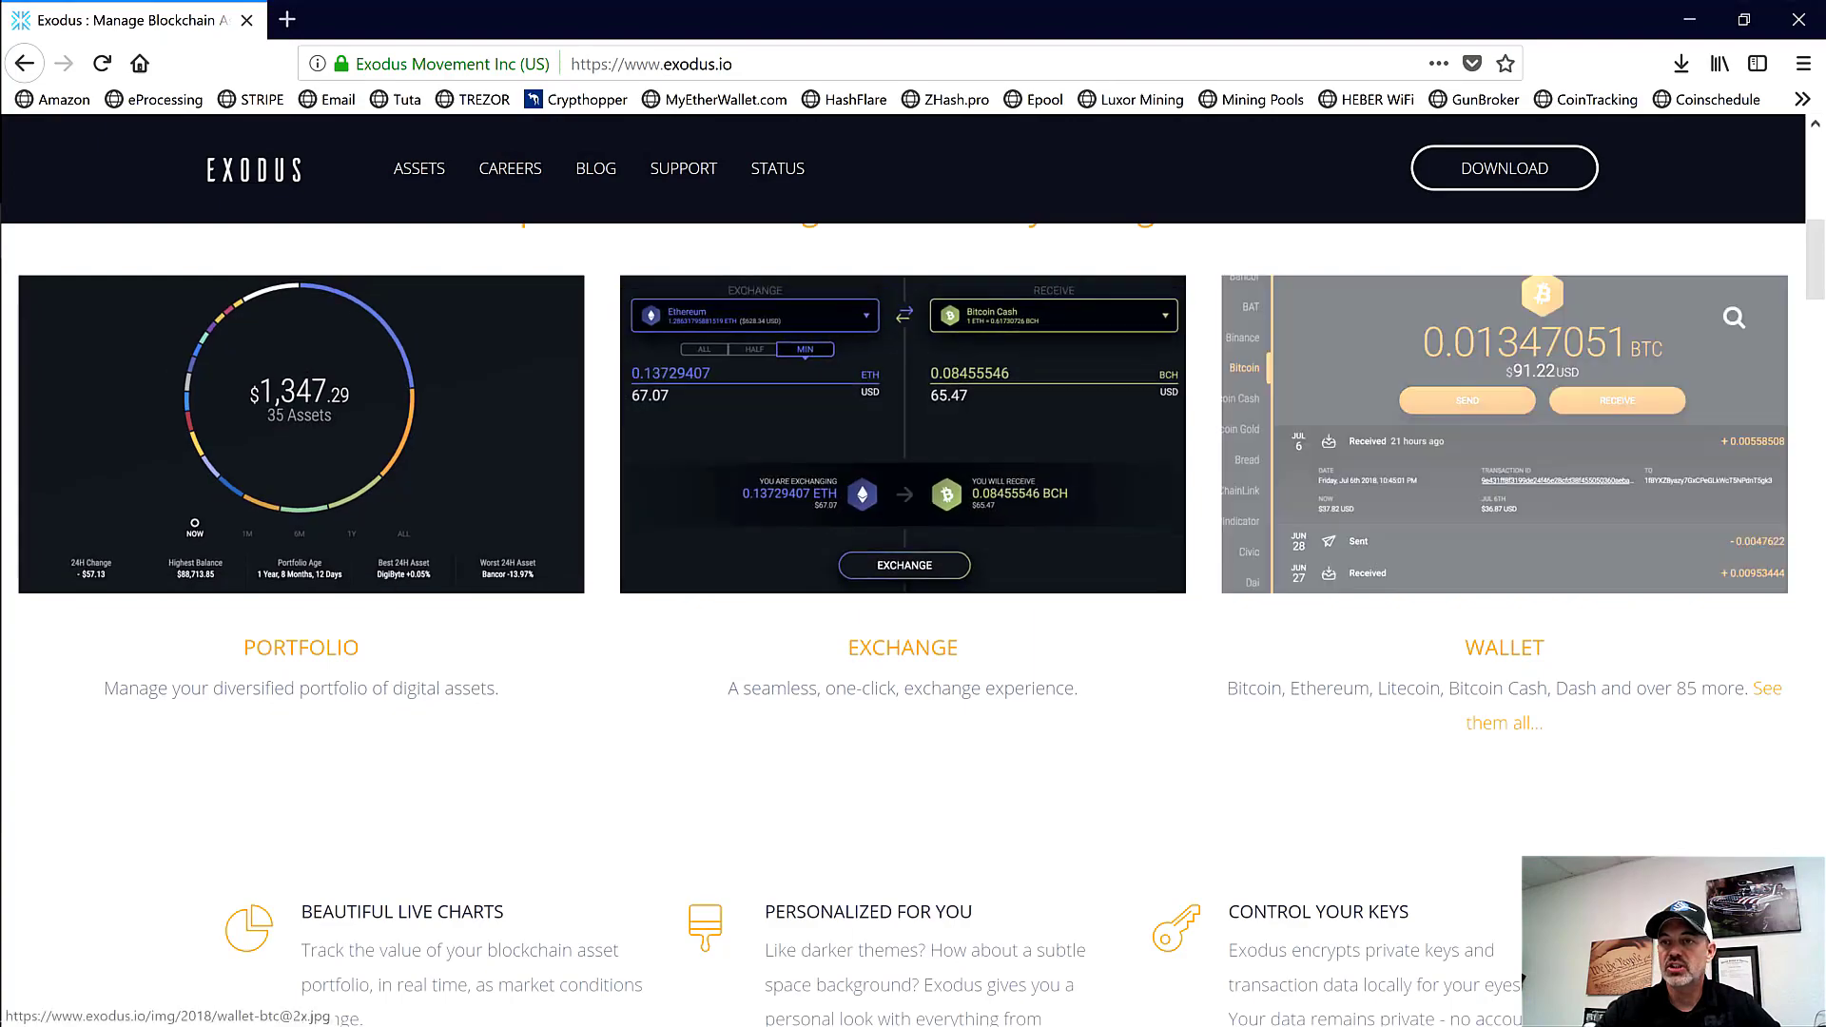
pyautogui.moveTo(1819, 249); pyautogui.dragTo(1823, 657)
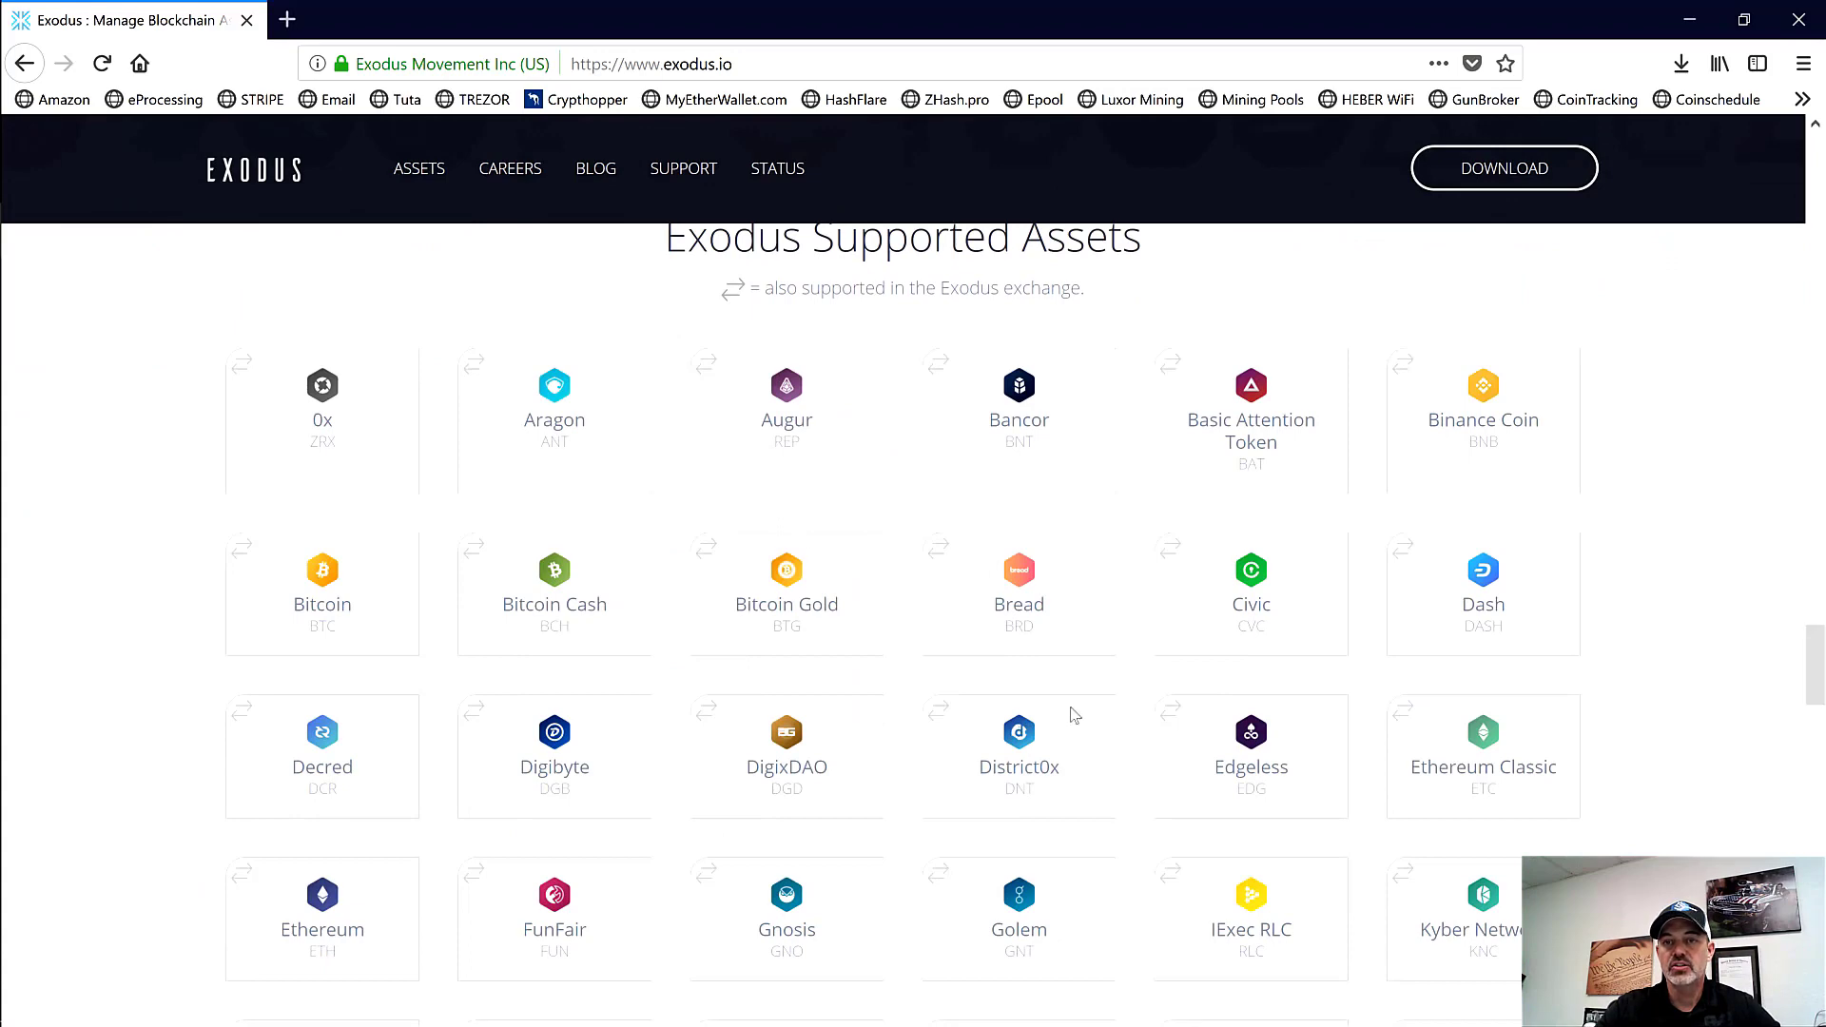
pyautogui.moveTo(1820, 669); pyautogui.dragTo(1693, 652)
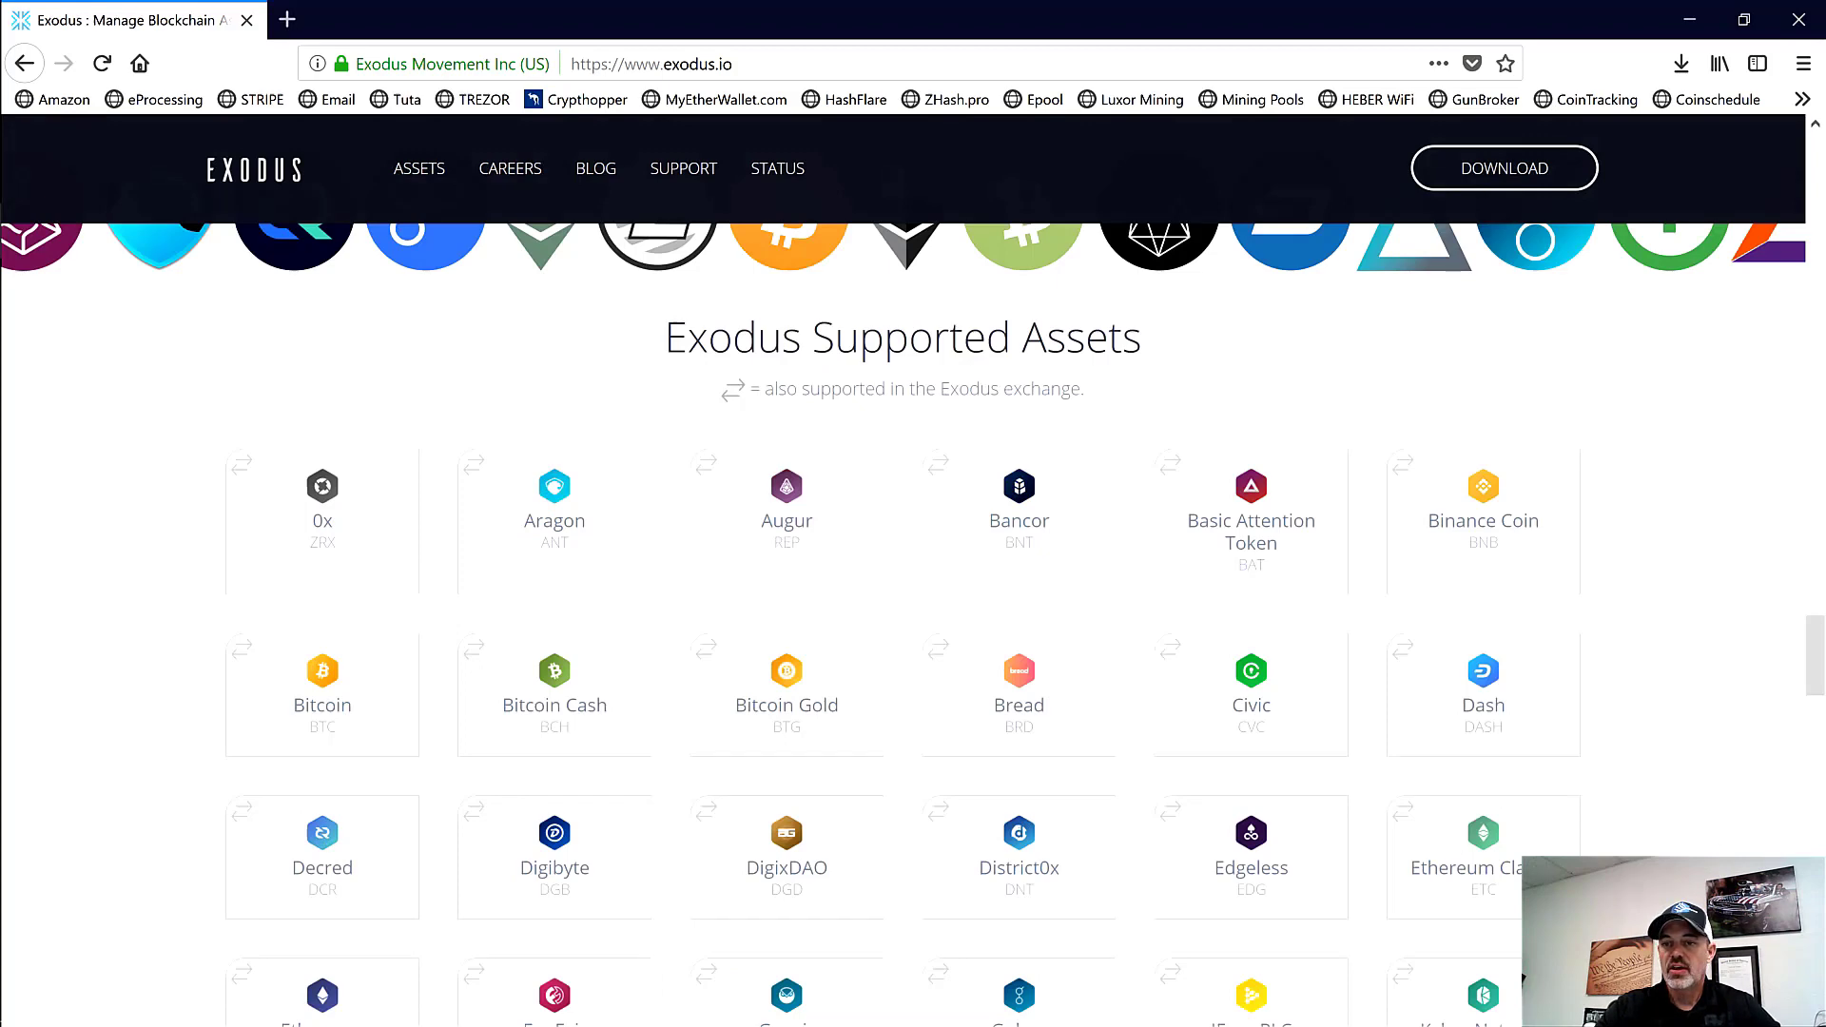
pyautogui.scroll(-5, 1798, 691)
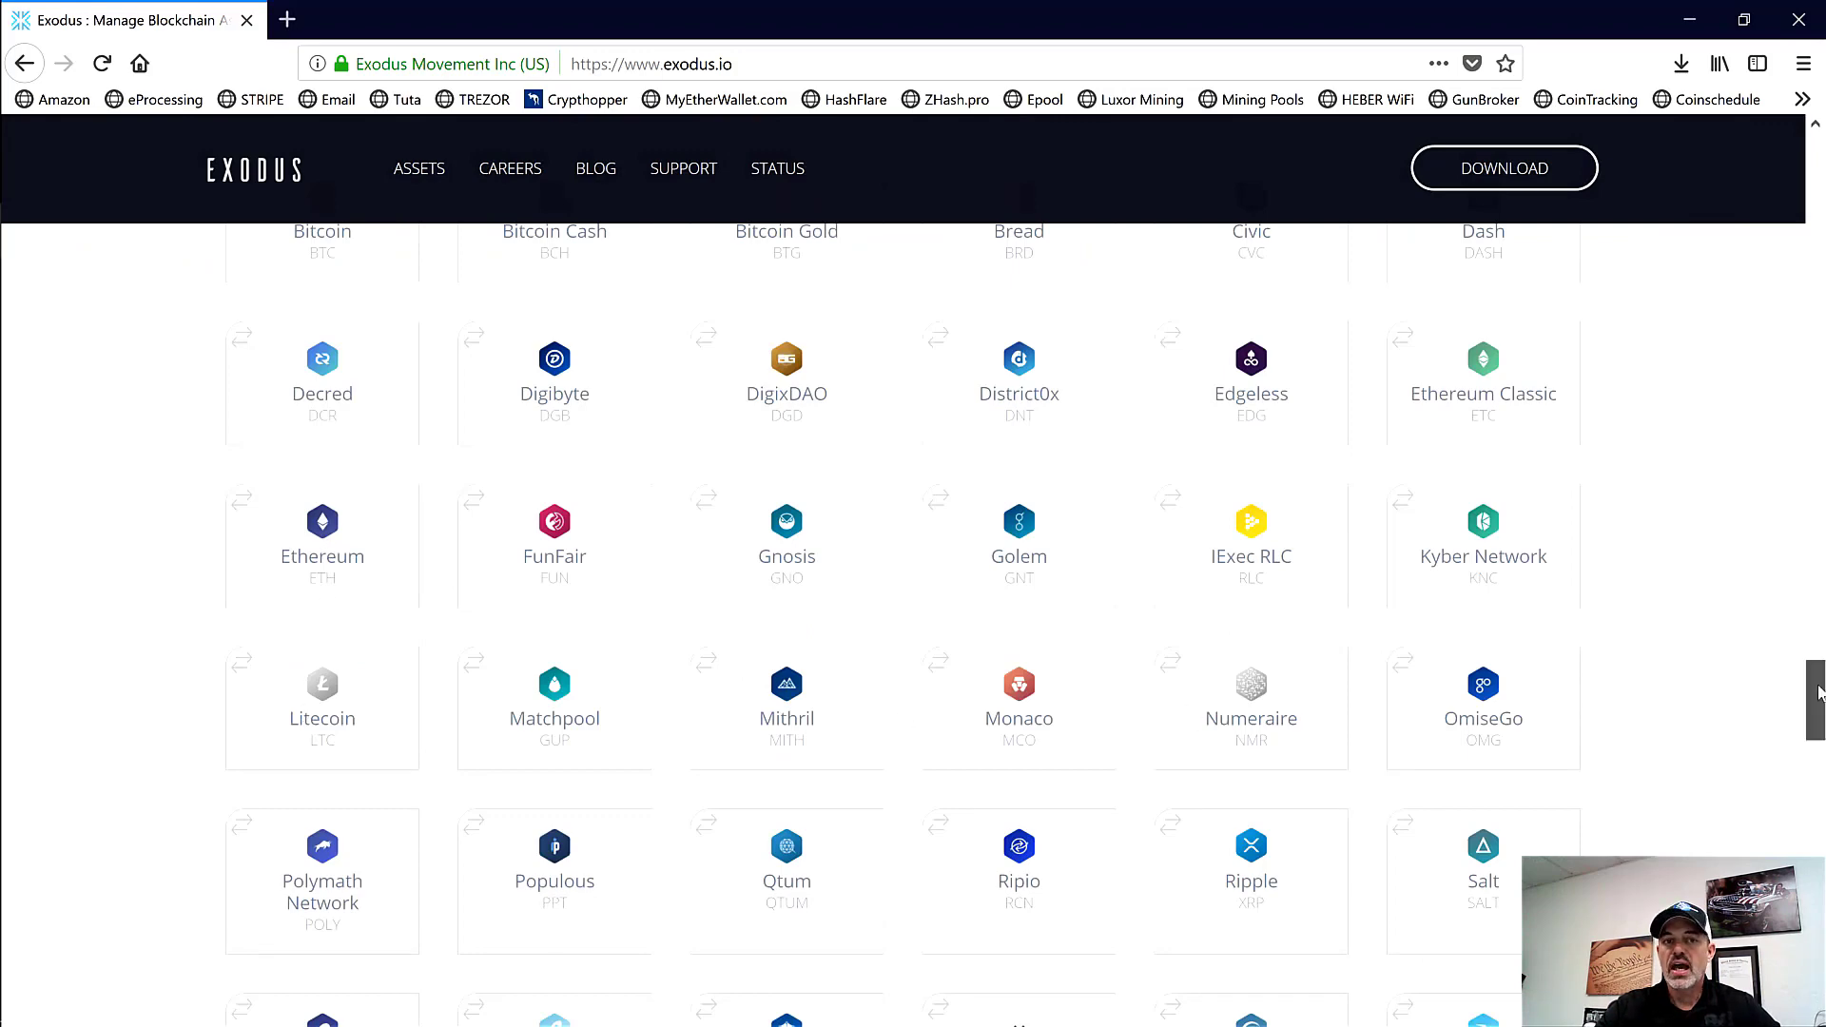
pyautogui.moveTo(1819, 699); pyautogui.dragTo(1823, 161)
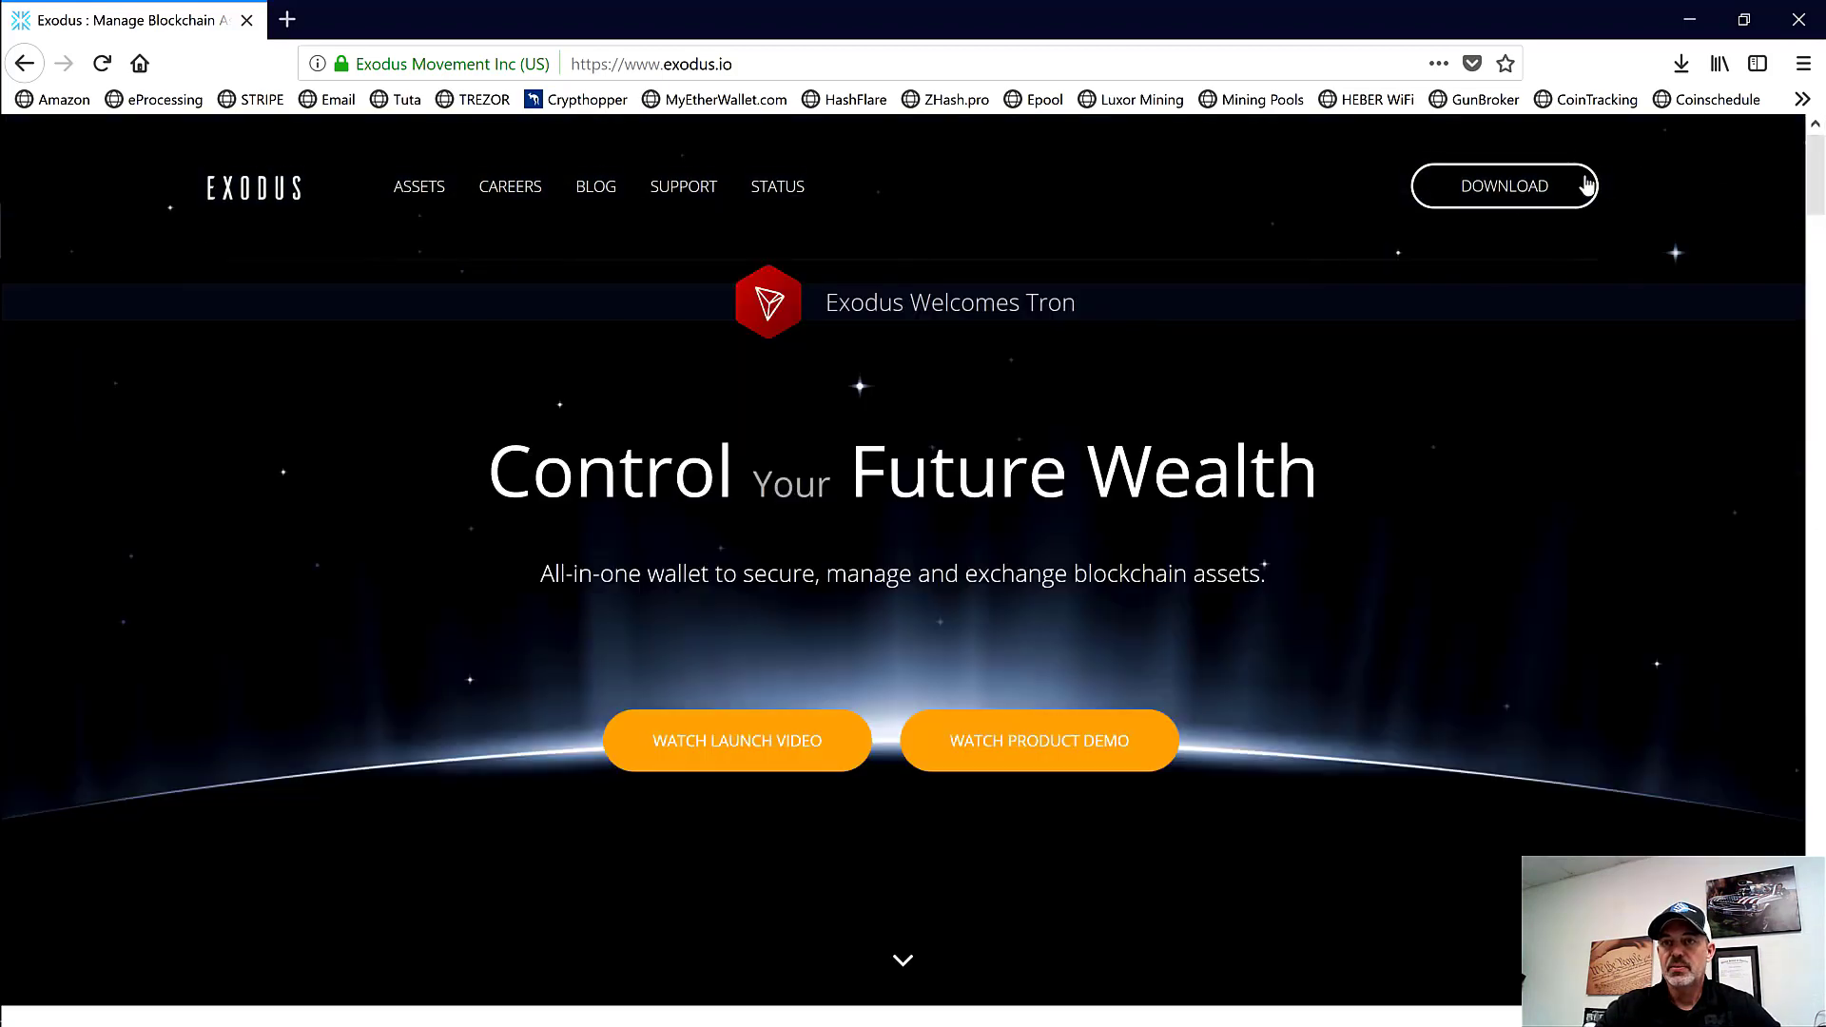
# Step: Download and save the Windows 64-bit Exodus 1.60.0 installer
pyautogui.click(1513, 190)
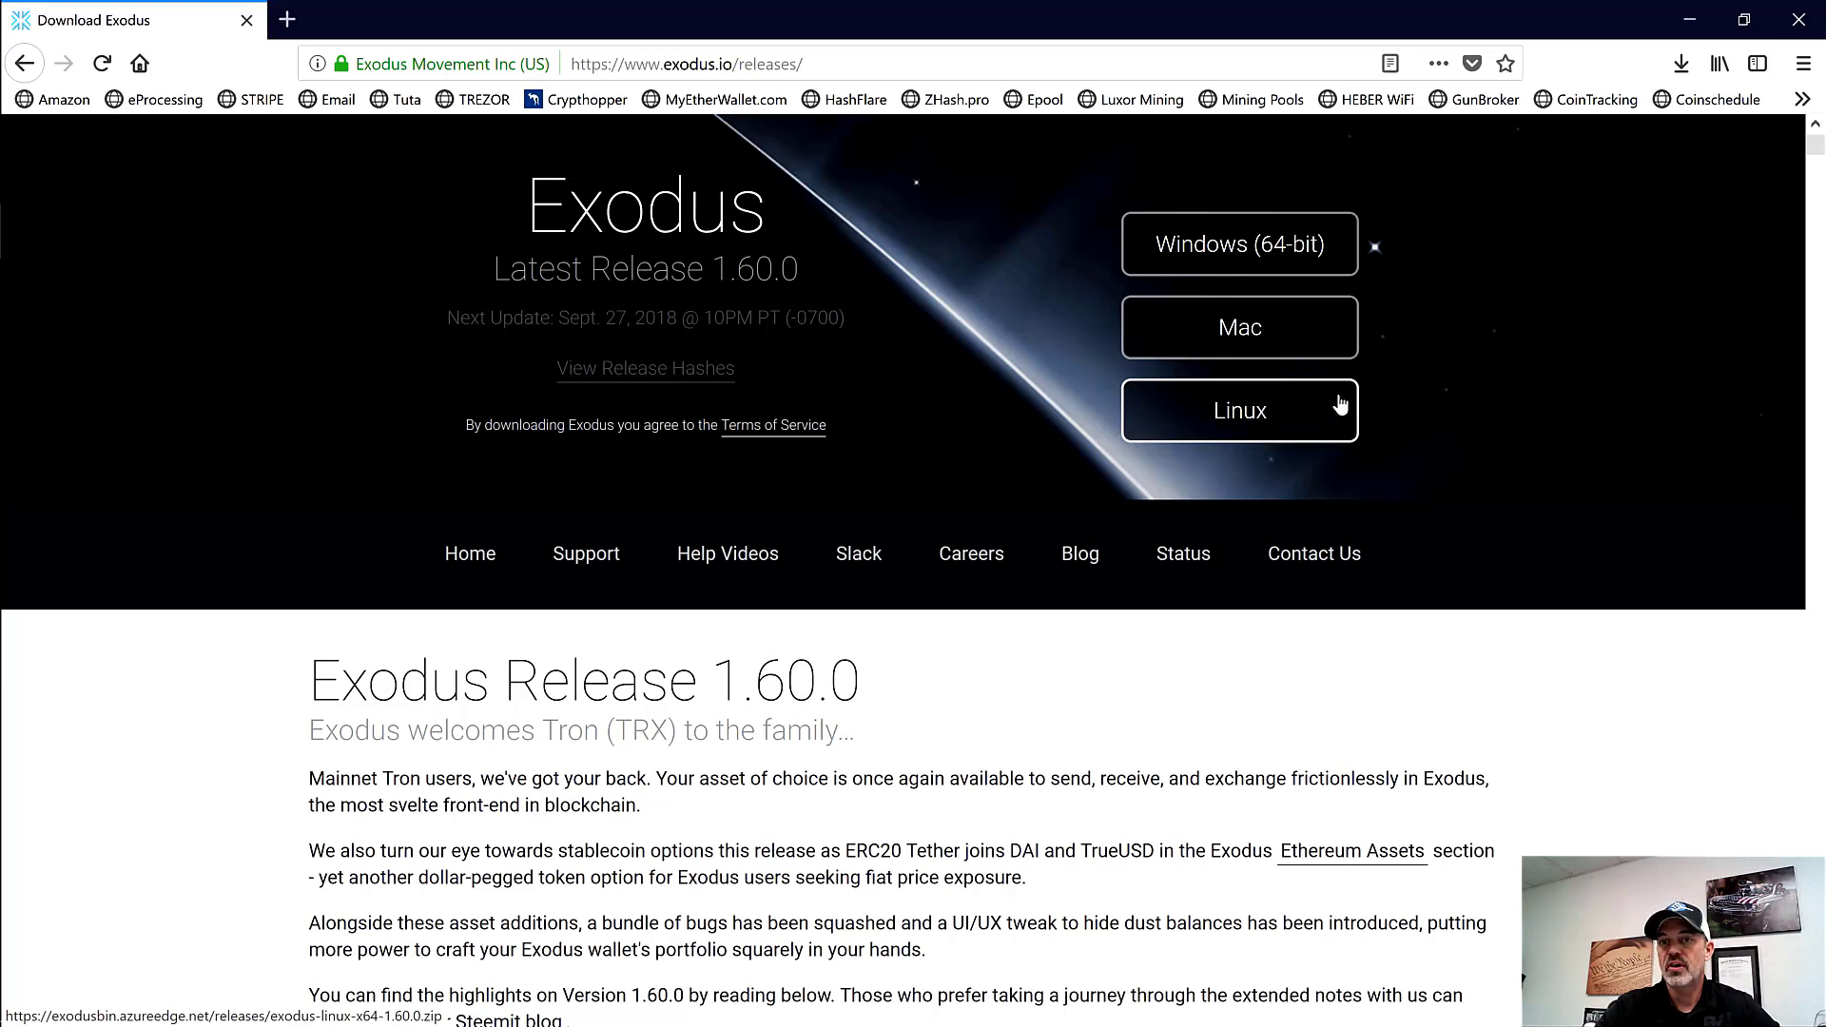
pyautogui.click(1256, 245)
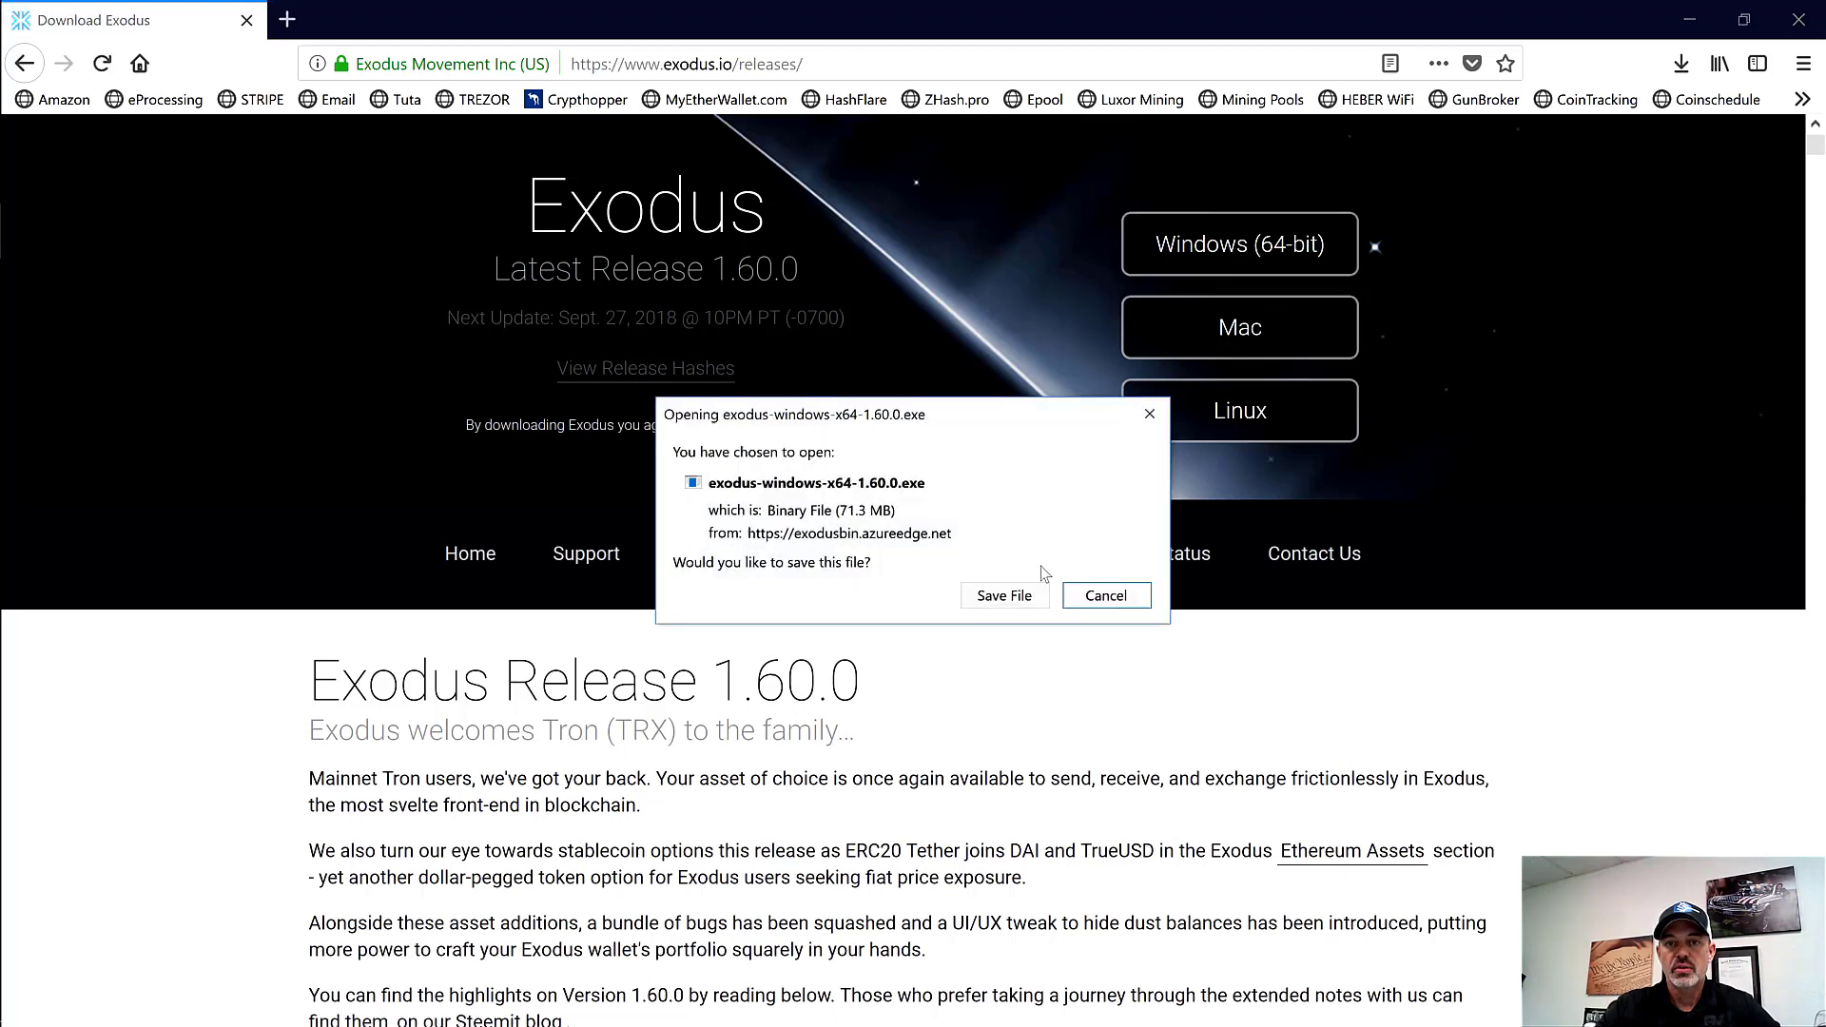
pyautogui.click(1030, 593)
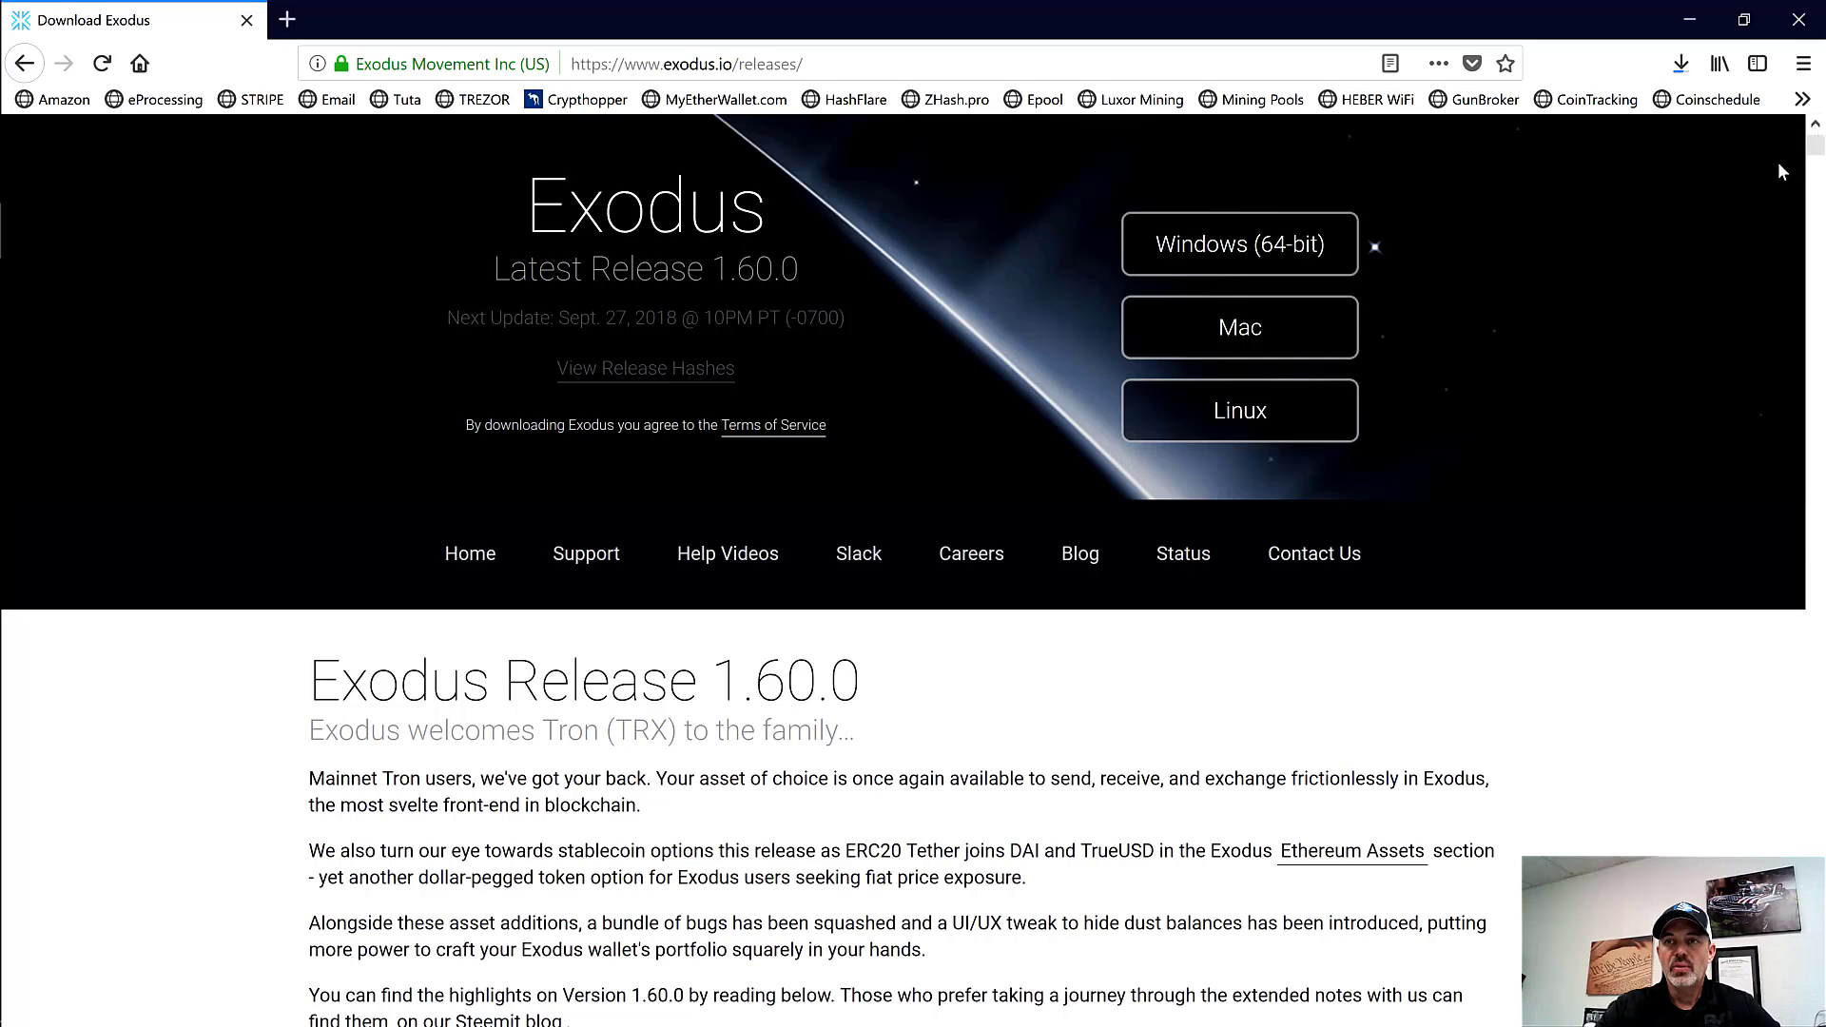
# Step: Scroll through the Exodus 1.60.0 release notes while the installer download completes
pyautogui.scroll(-5, 1817, 143)
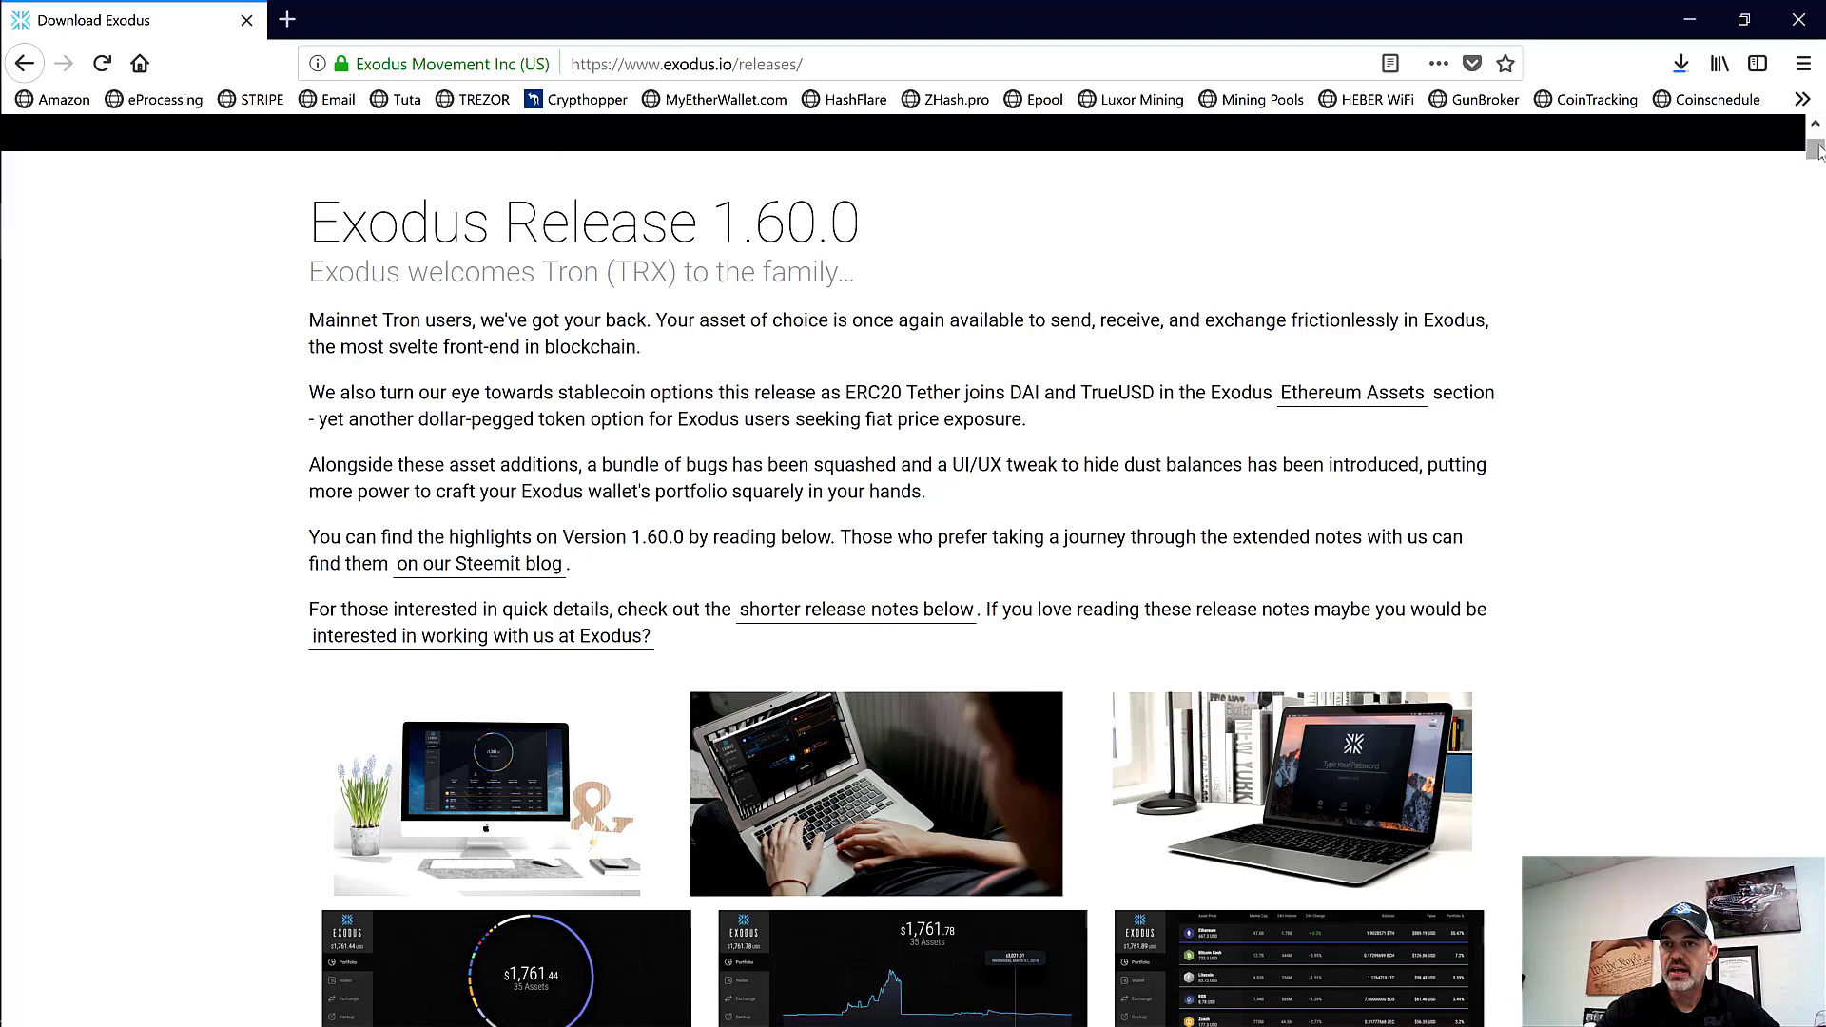
pyautogui.moveTo(1817, 158); pyautogui.dragTo(1817, 169)
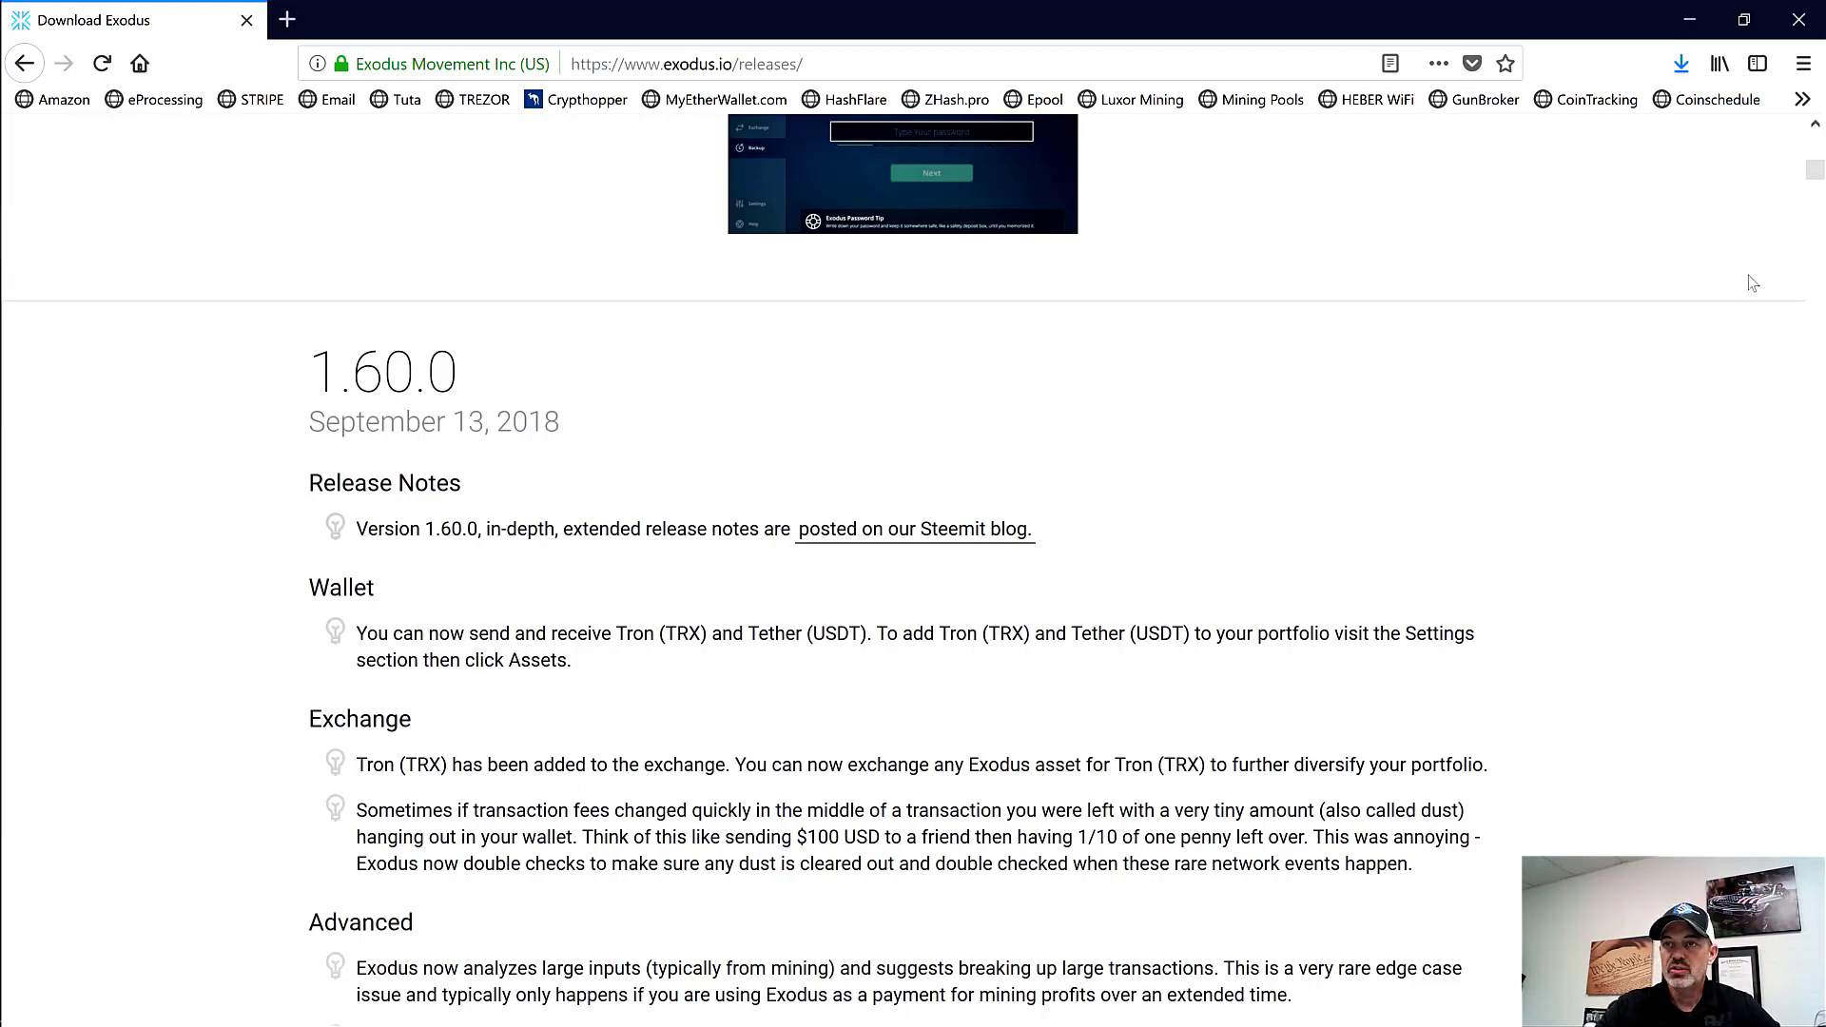
pyautogui.moveTo(1814, 171)
pyautogui.mouseDown()
pyautogui.moveTo(1819, 210)
pyautogui.moveTo(1816, 143)
pyautogui.mouseUp()
# Step: Run exodus-windows-x64-1.60.0.exe from the Downloads folder, confirm Exodus Installed, and close Explorer
pyautogui.click(1682, 63)
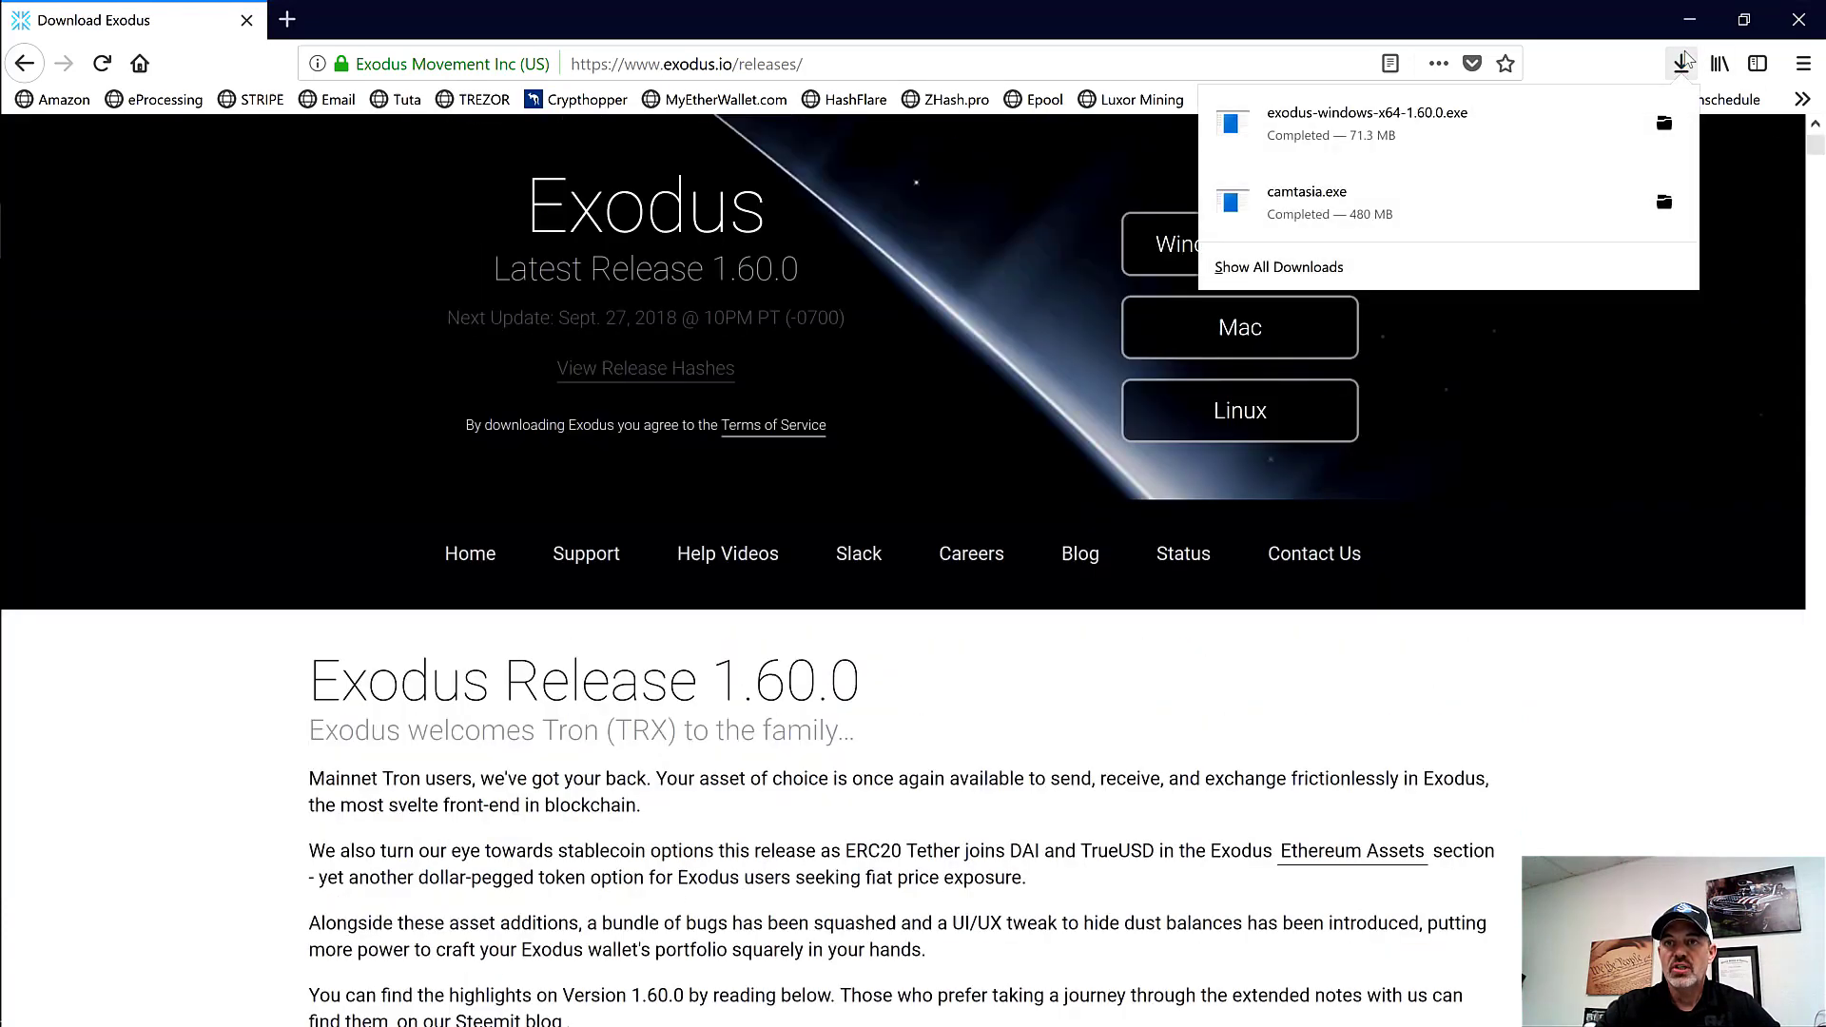
pyautogui.click(1660, 126)
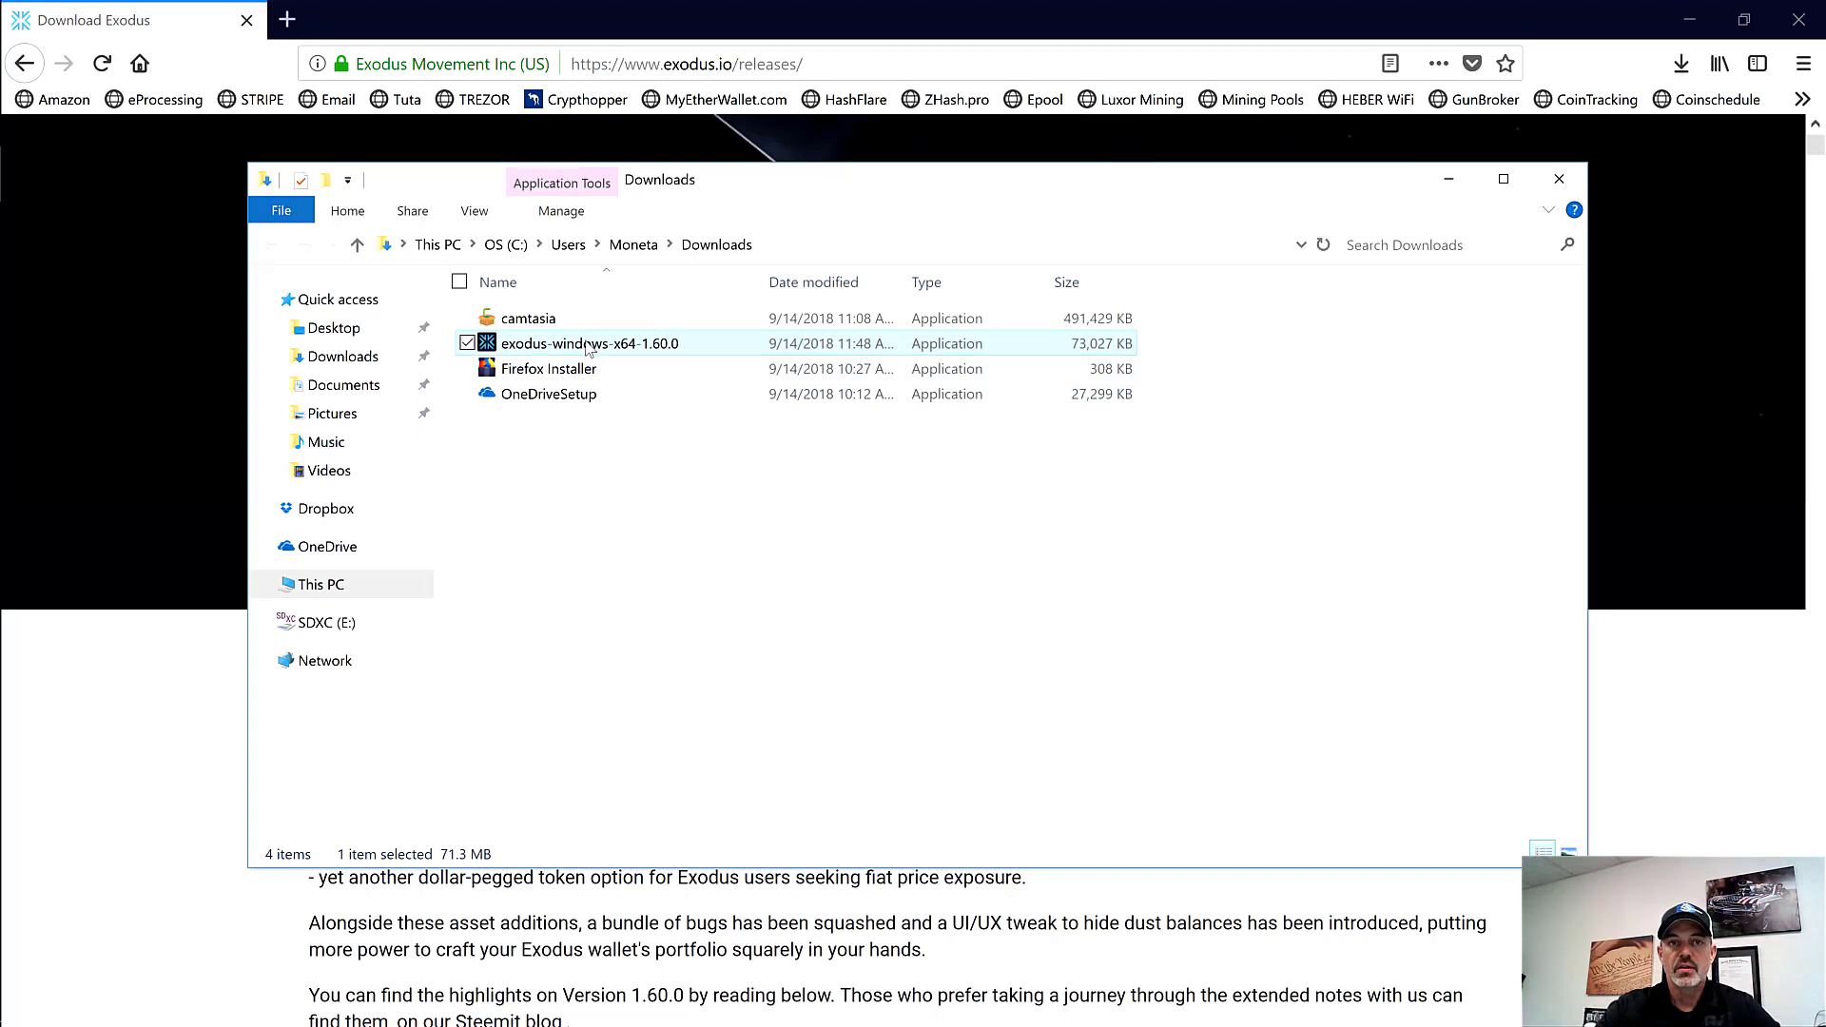
pyautogui.doubleClick(587, 347)
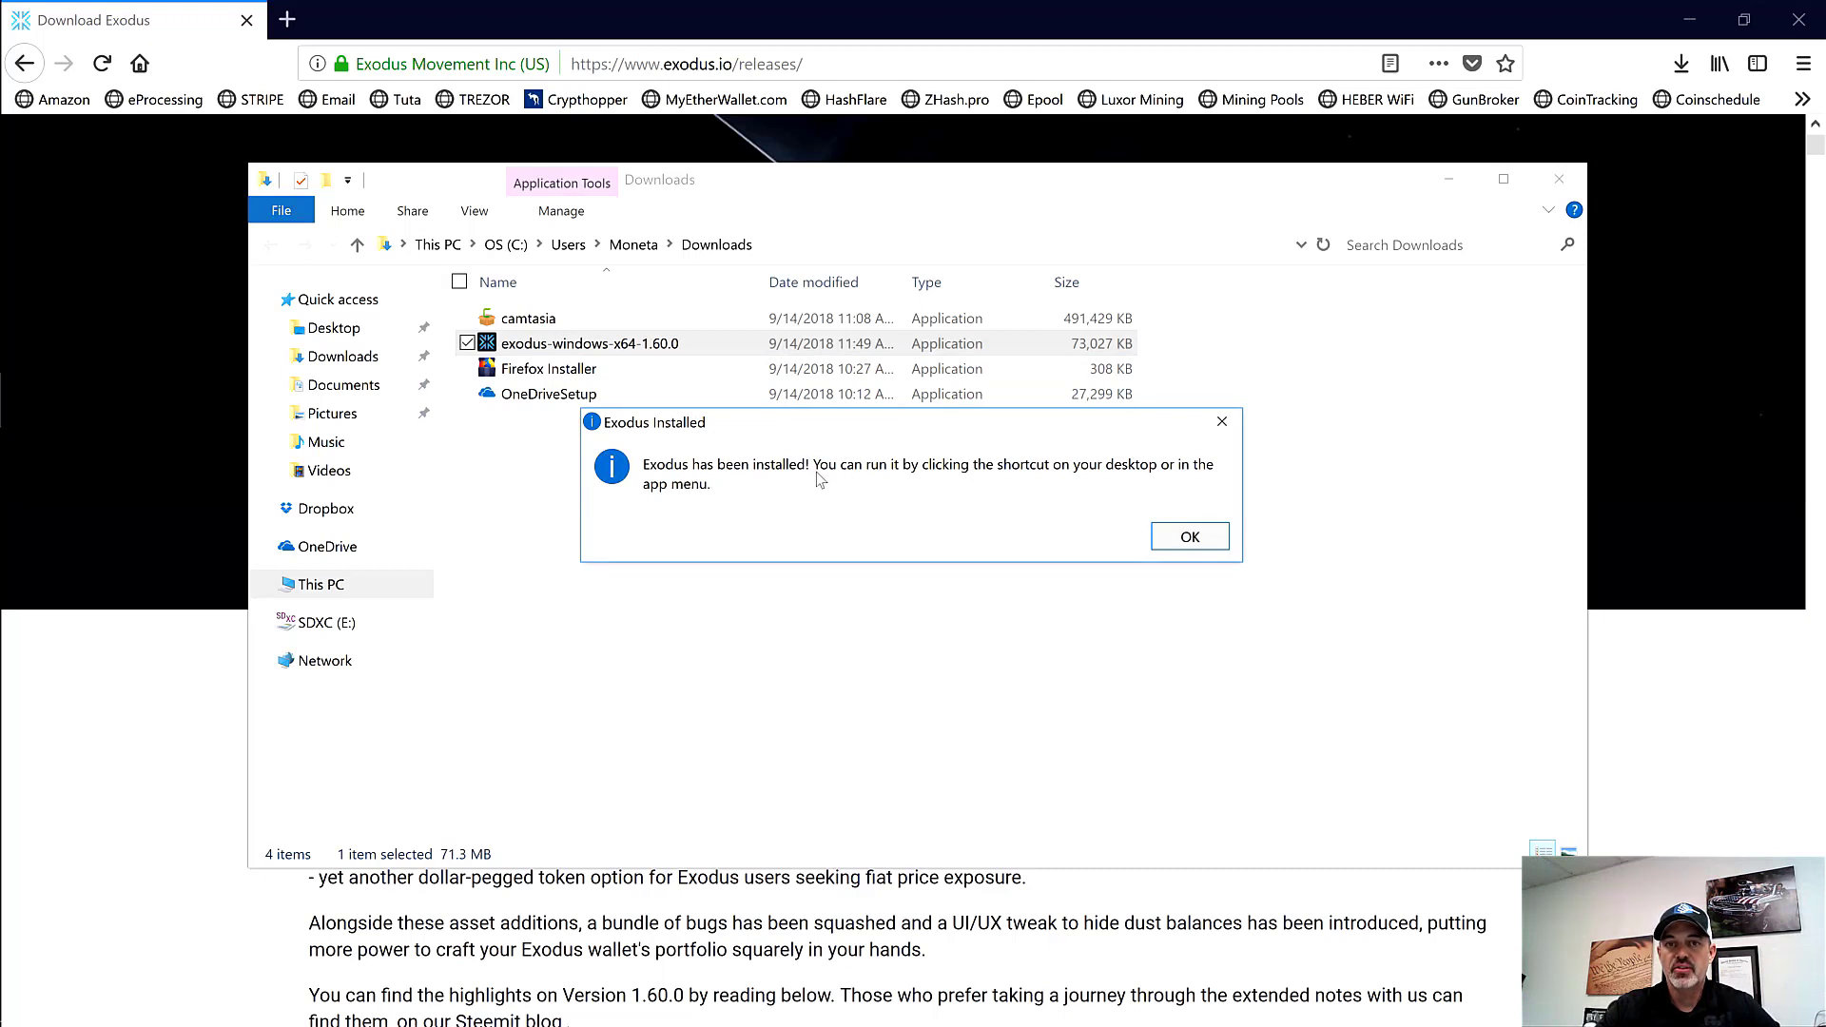
pyautogui.click(1189, 536)
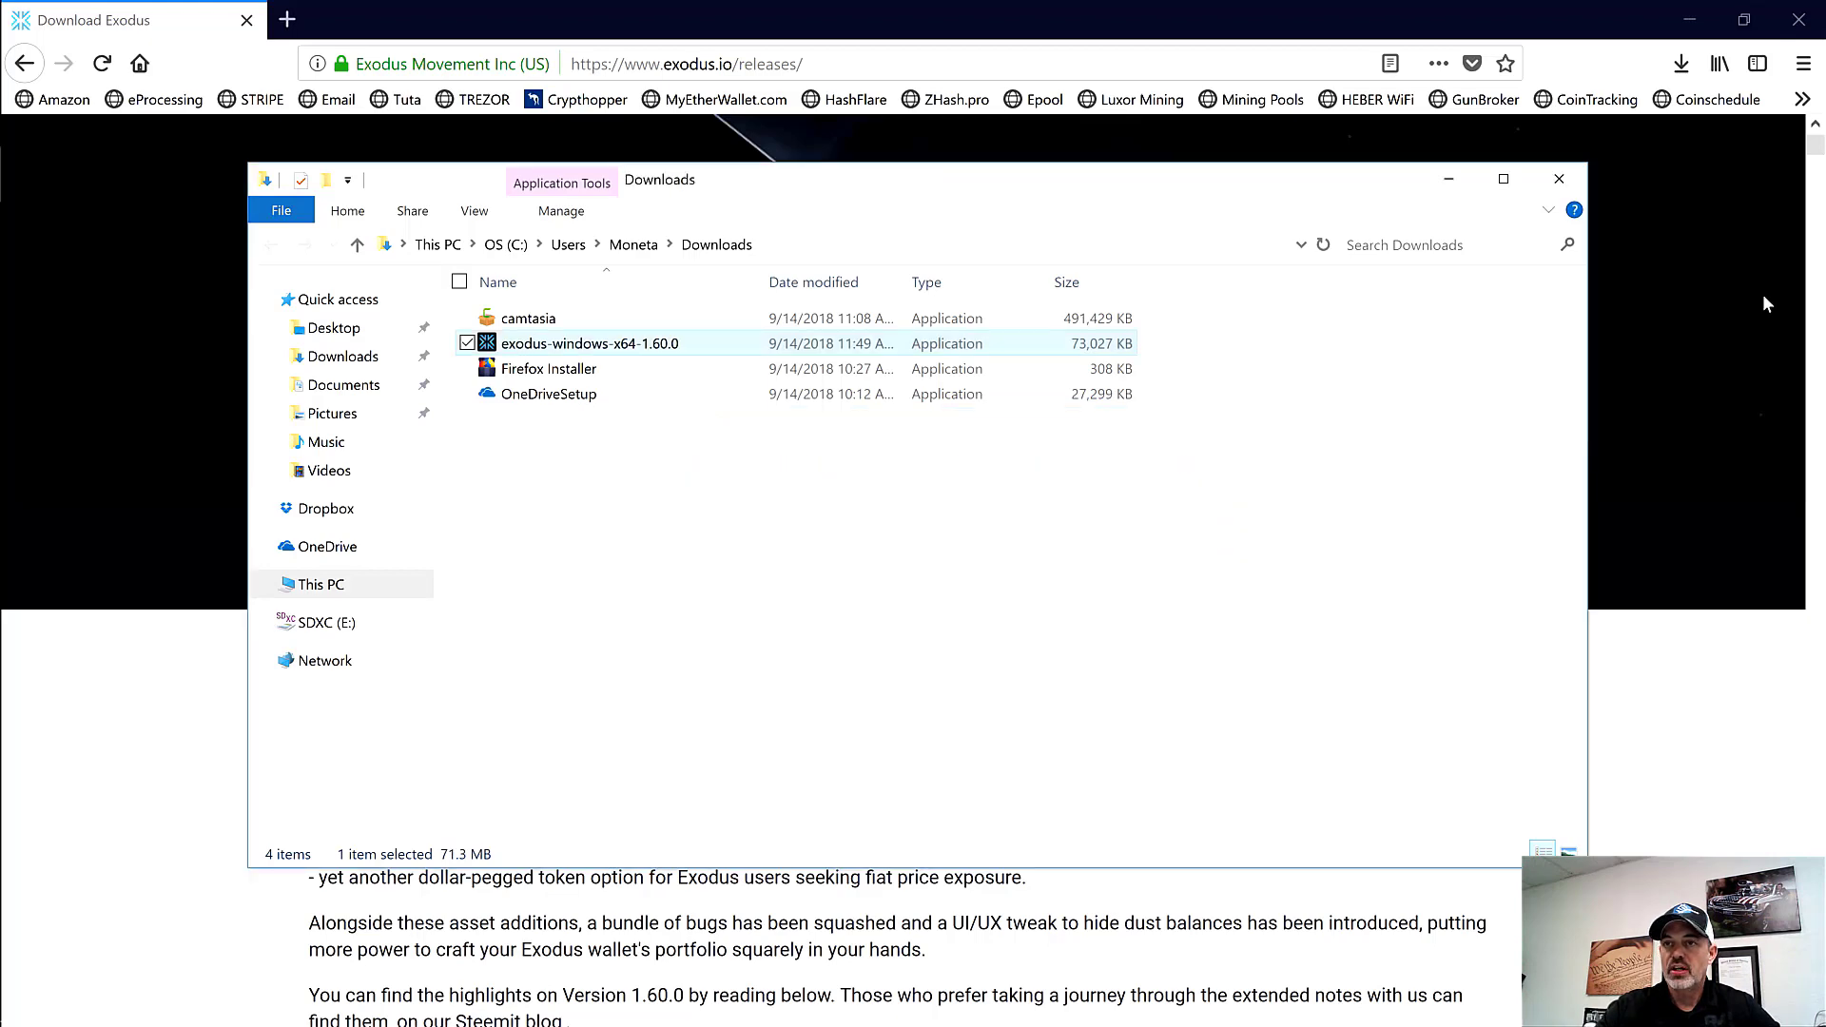
pyautogui.click(1559, 179)
# Step: Minimize both Firefox windows and start Exodus from its desktop shortcut to the Welcome screen
pyautogui.click(1689, 19)
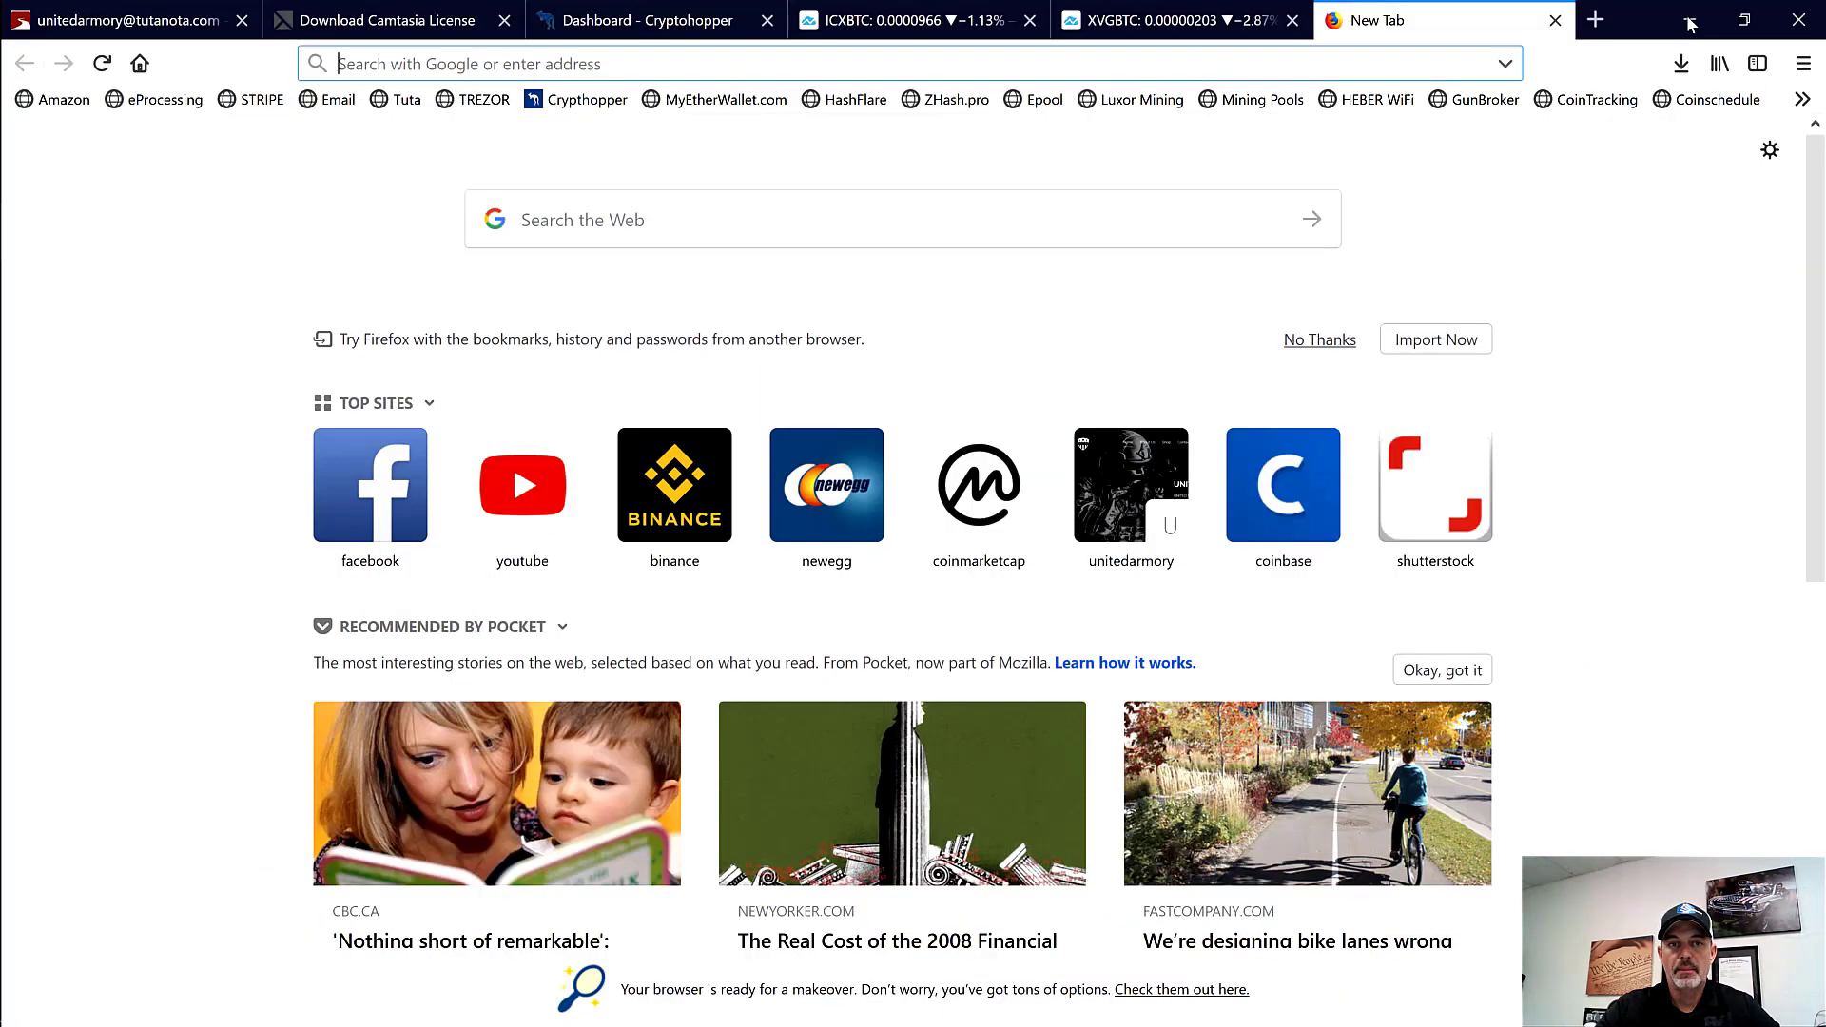
pyautogui.click(1690, 19)
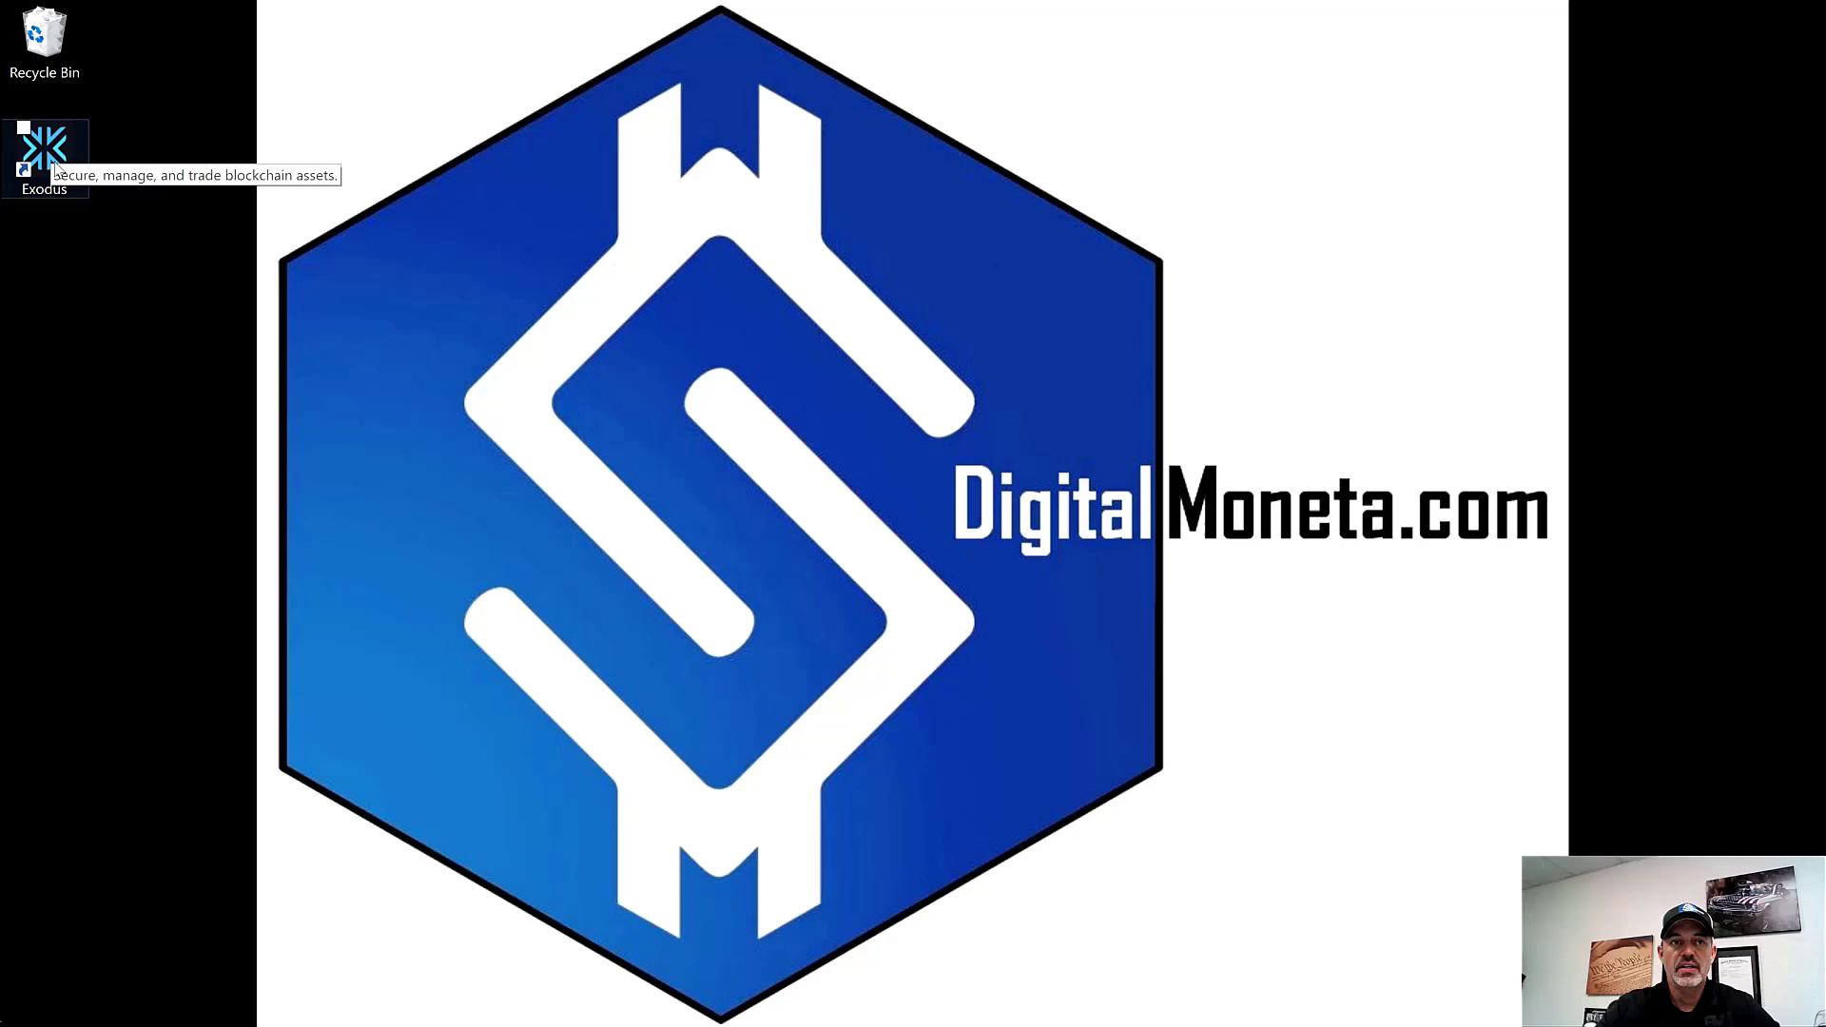
pyautogui.doubleClick(45, 152)
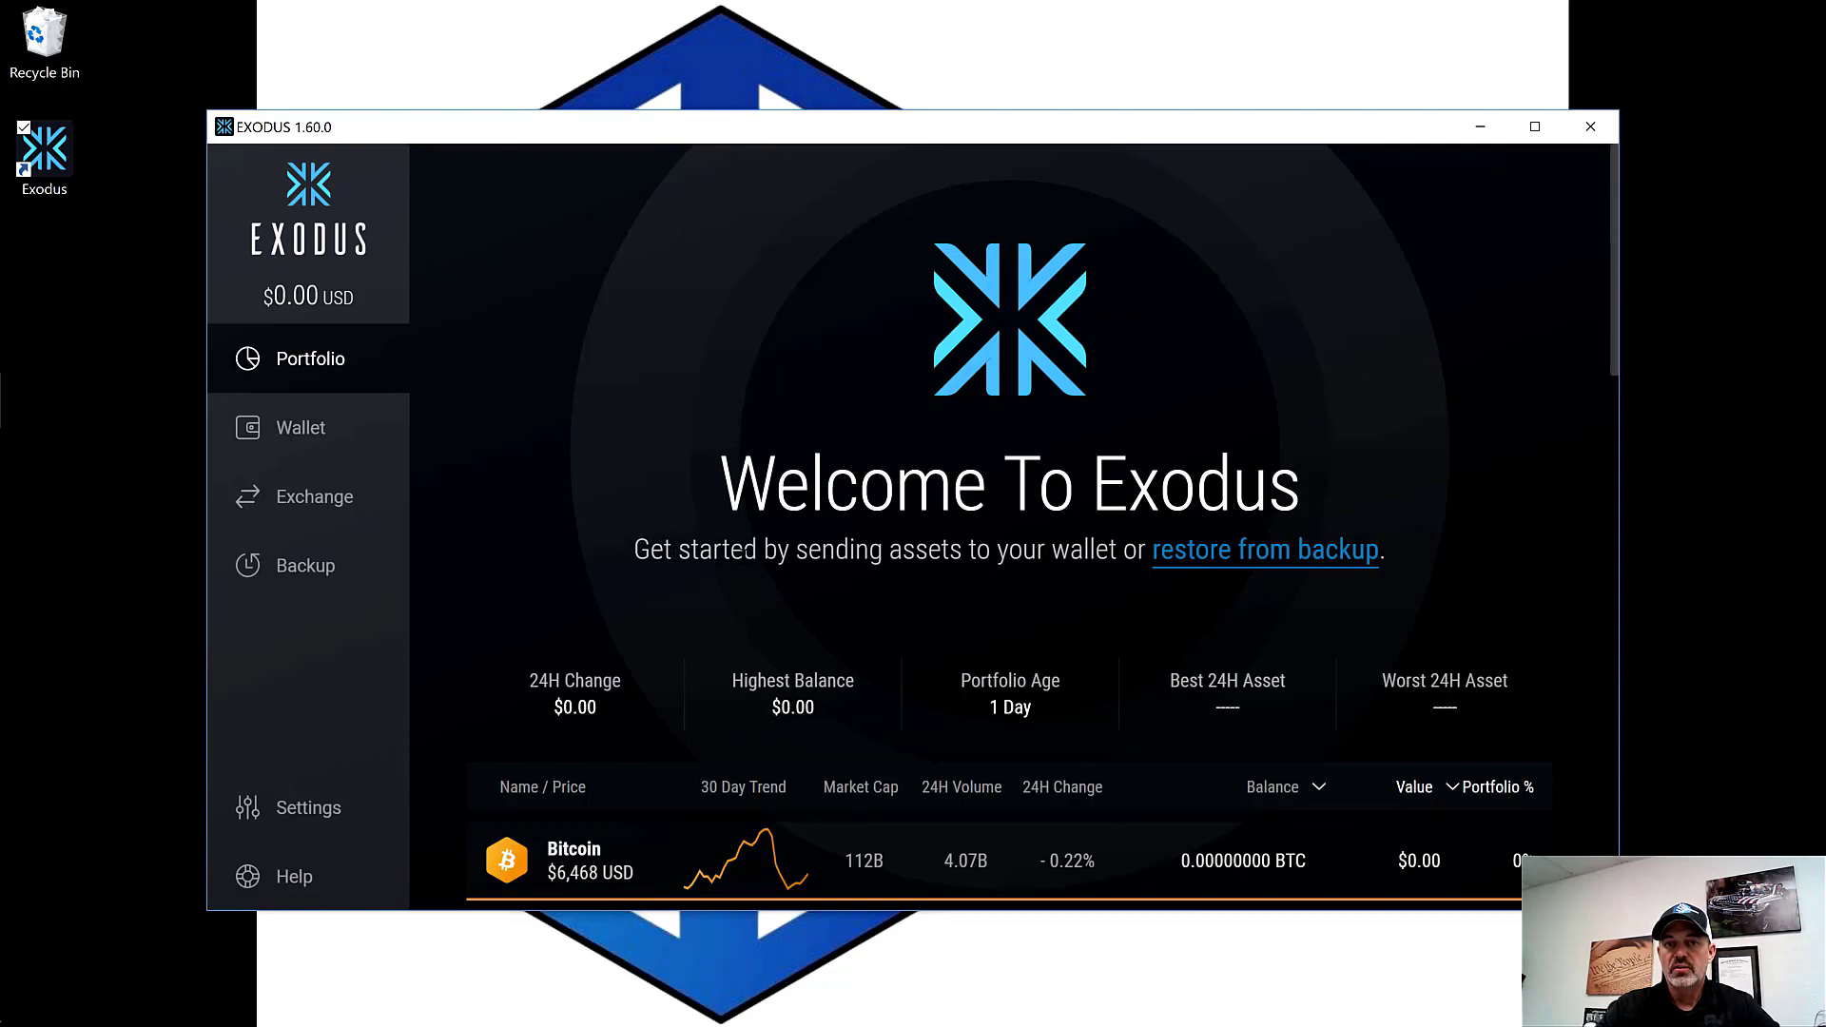
pyautogui.moveTo(633, 550); pyautogui.dragTo(1403, 564)
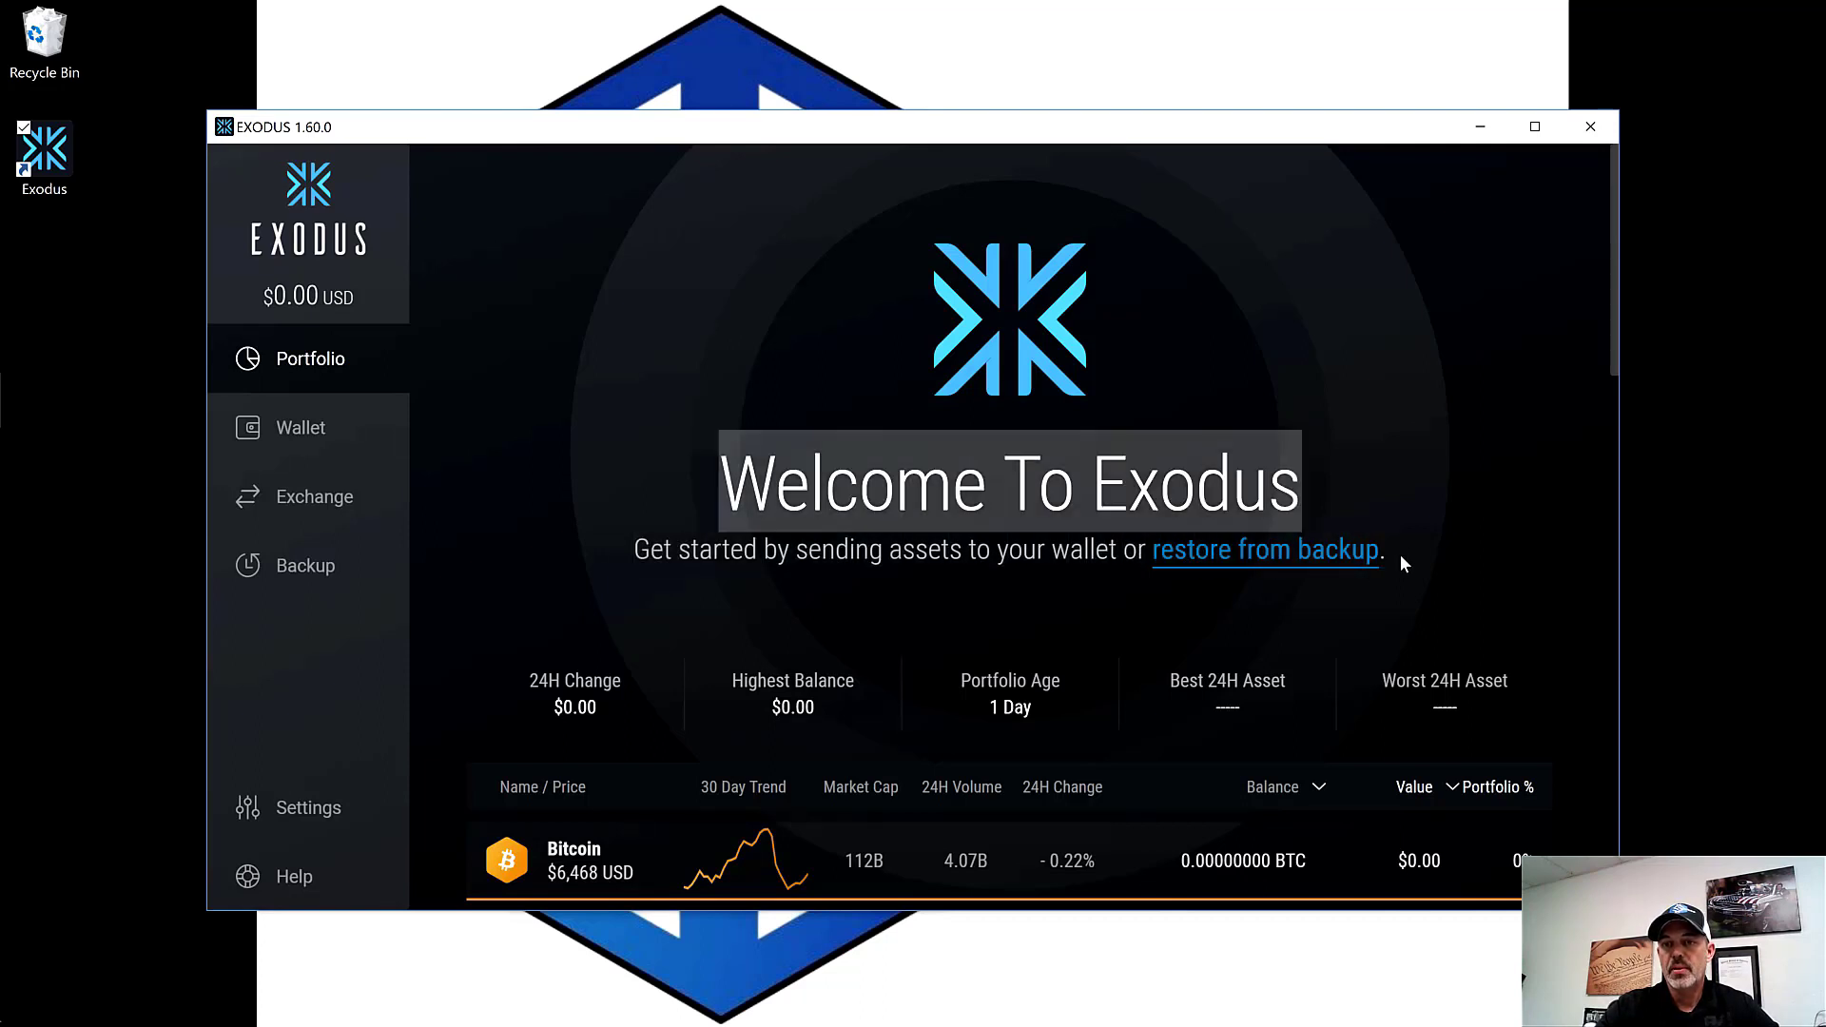
# Step: Choose restore from backup using a 12 Word Recovery Phrase and accept the restart
pyautogui.click(1400, 555)
pyautogui.click(1330, 560)
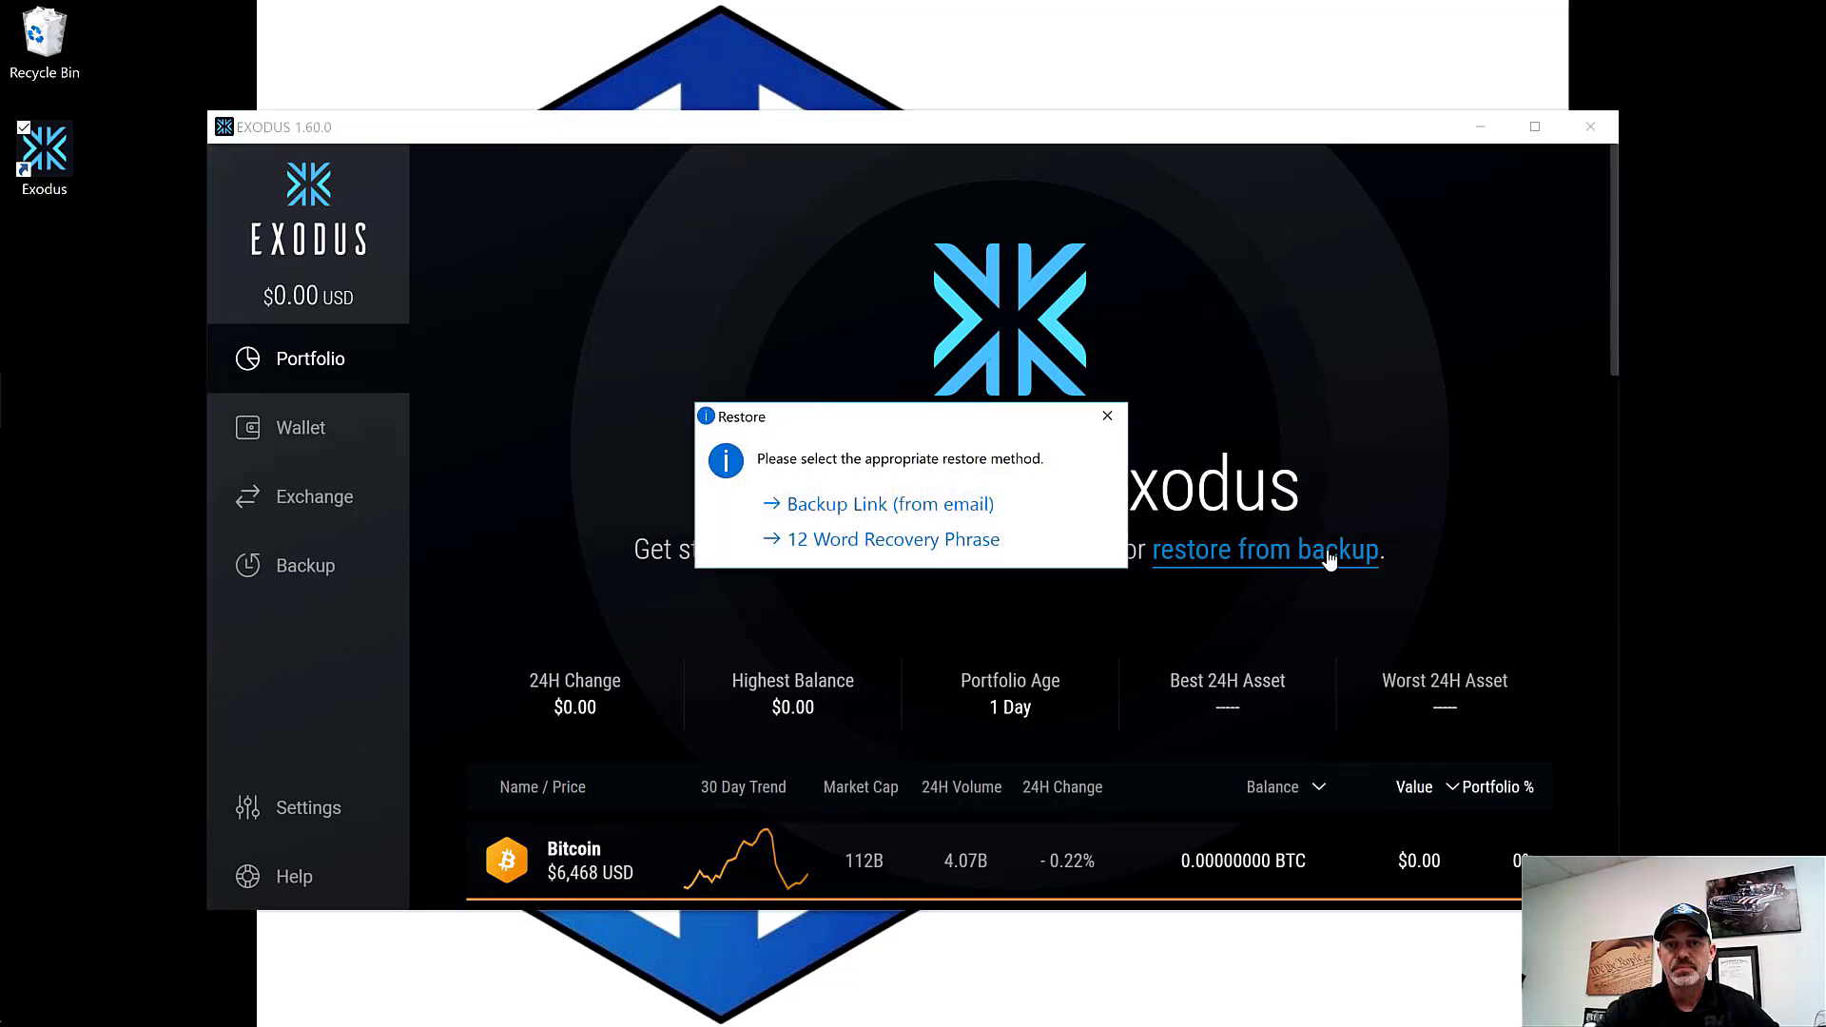
pyautogui.click(945, 540)
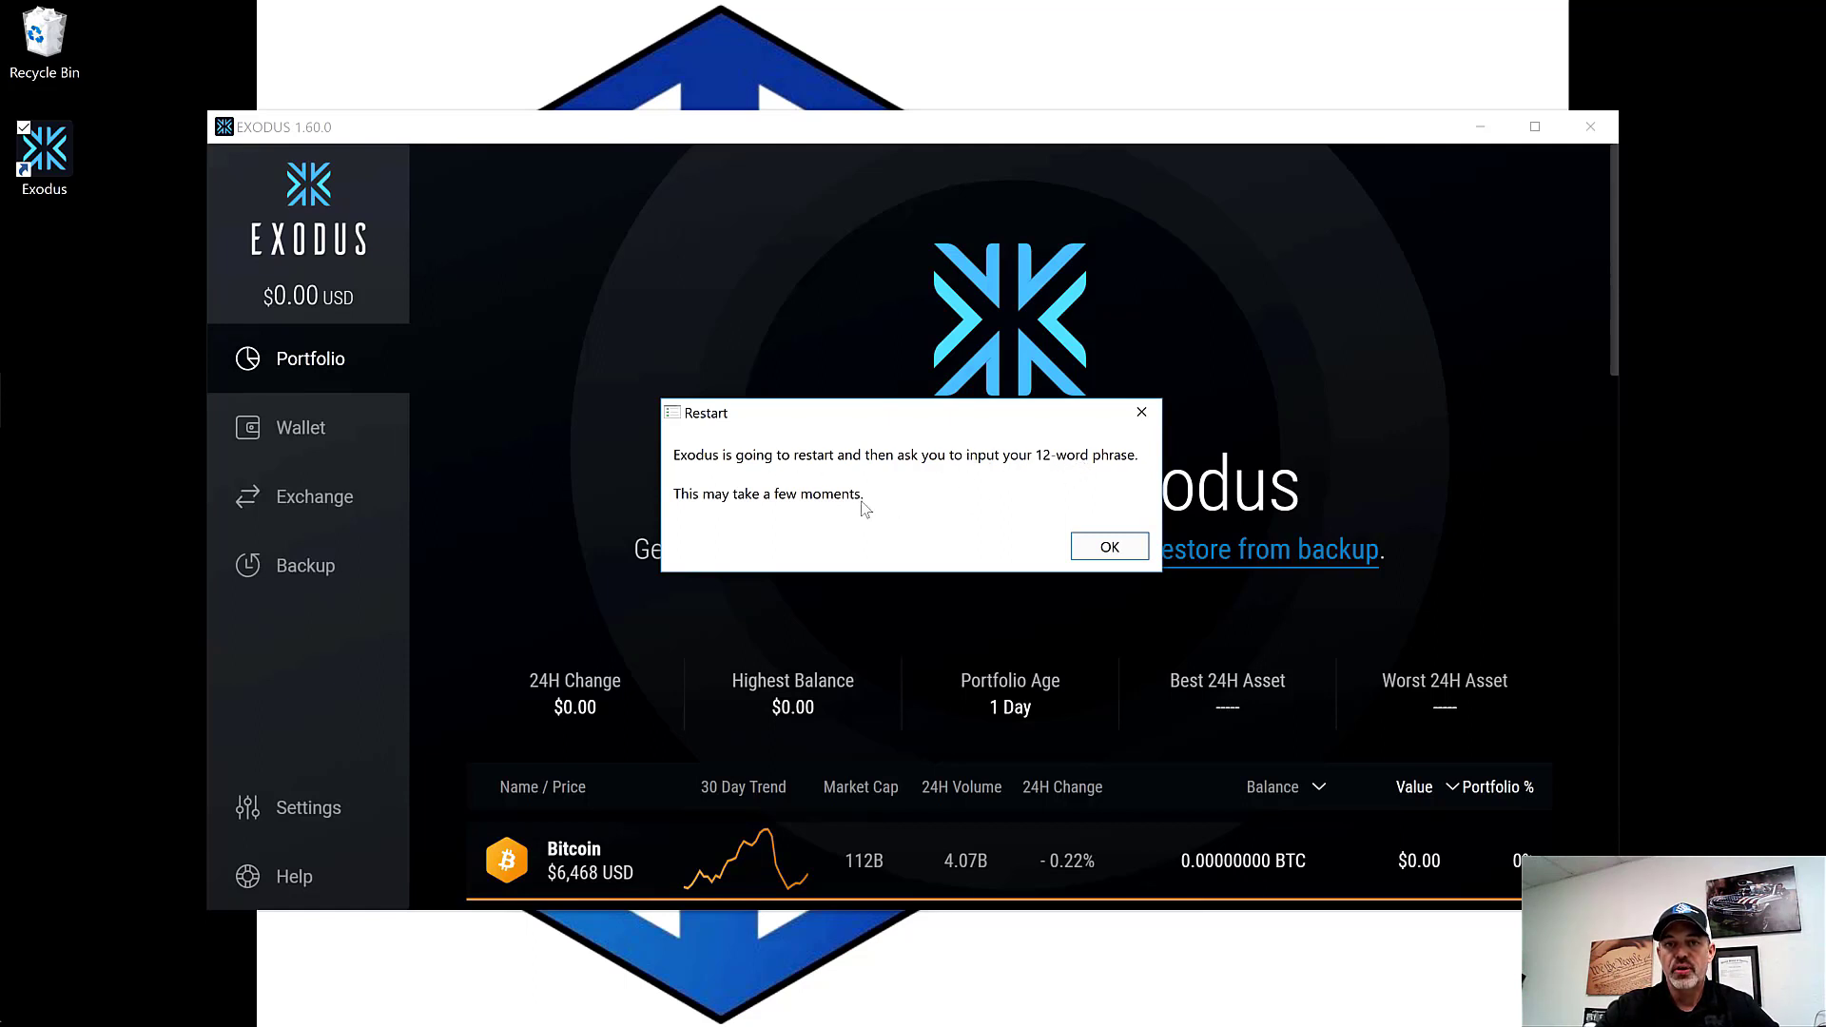
pyautogui.click(1111, 548)
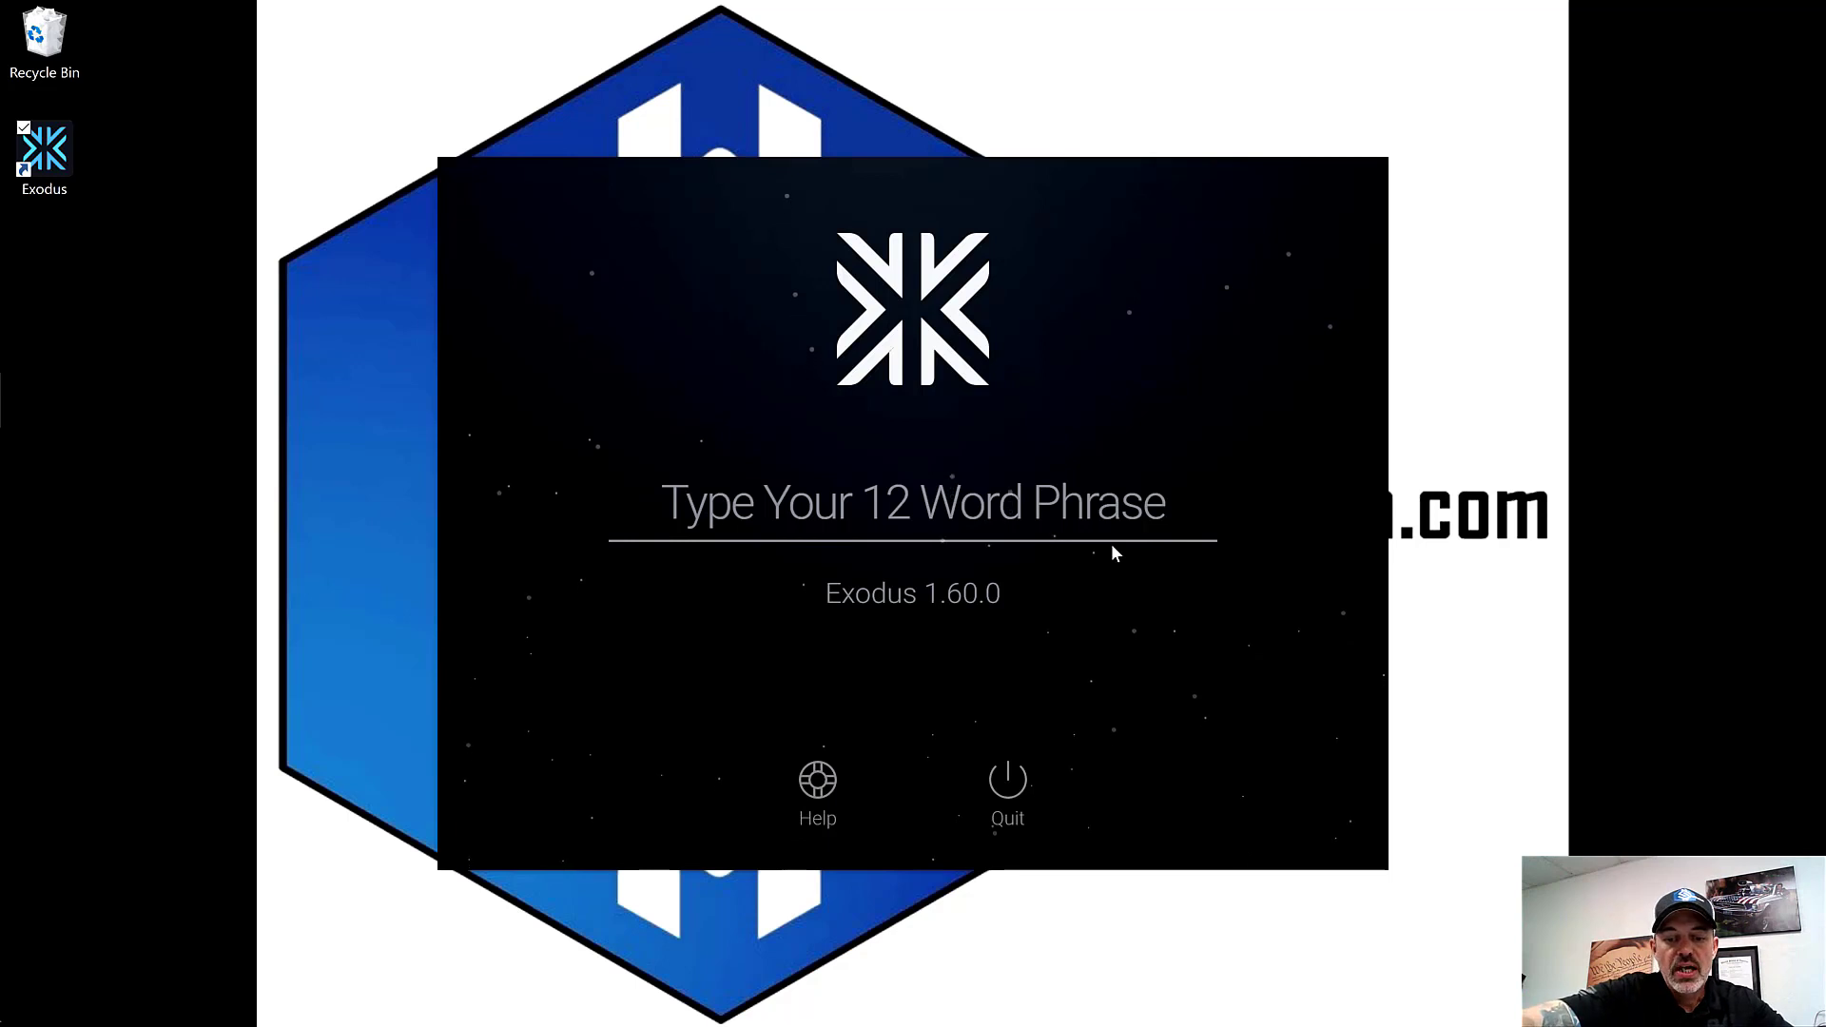
# Step: Enter the 12-word recovery phrase, restore the wallet, and open the Bitcoin send form
pyautogui.write('pa')
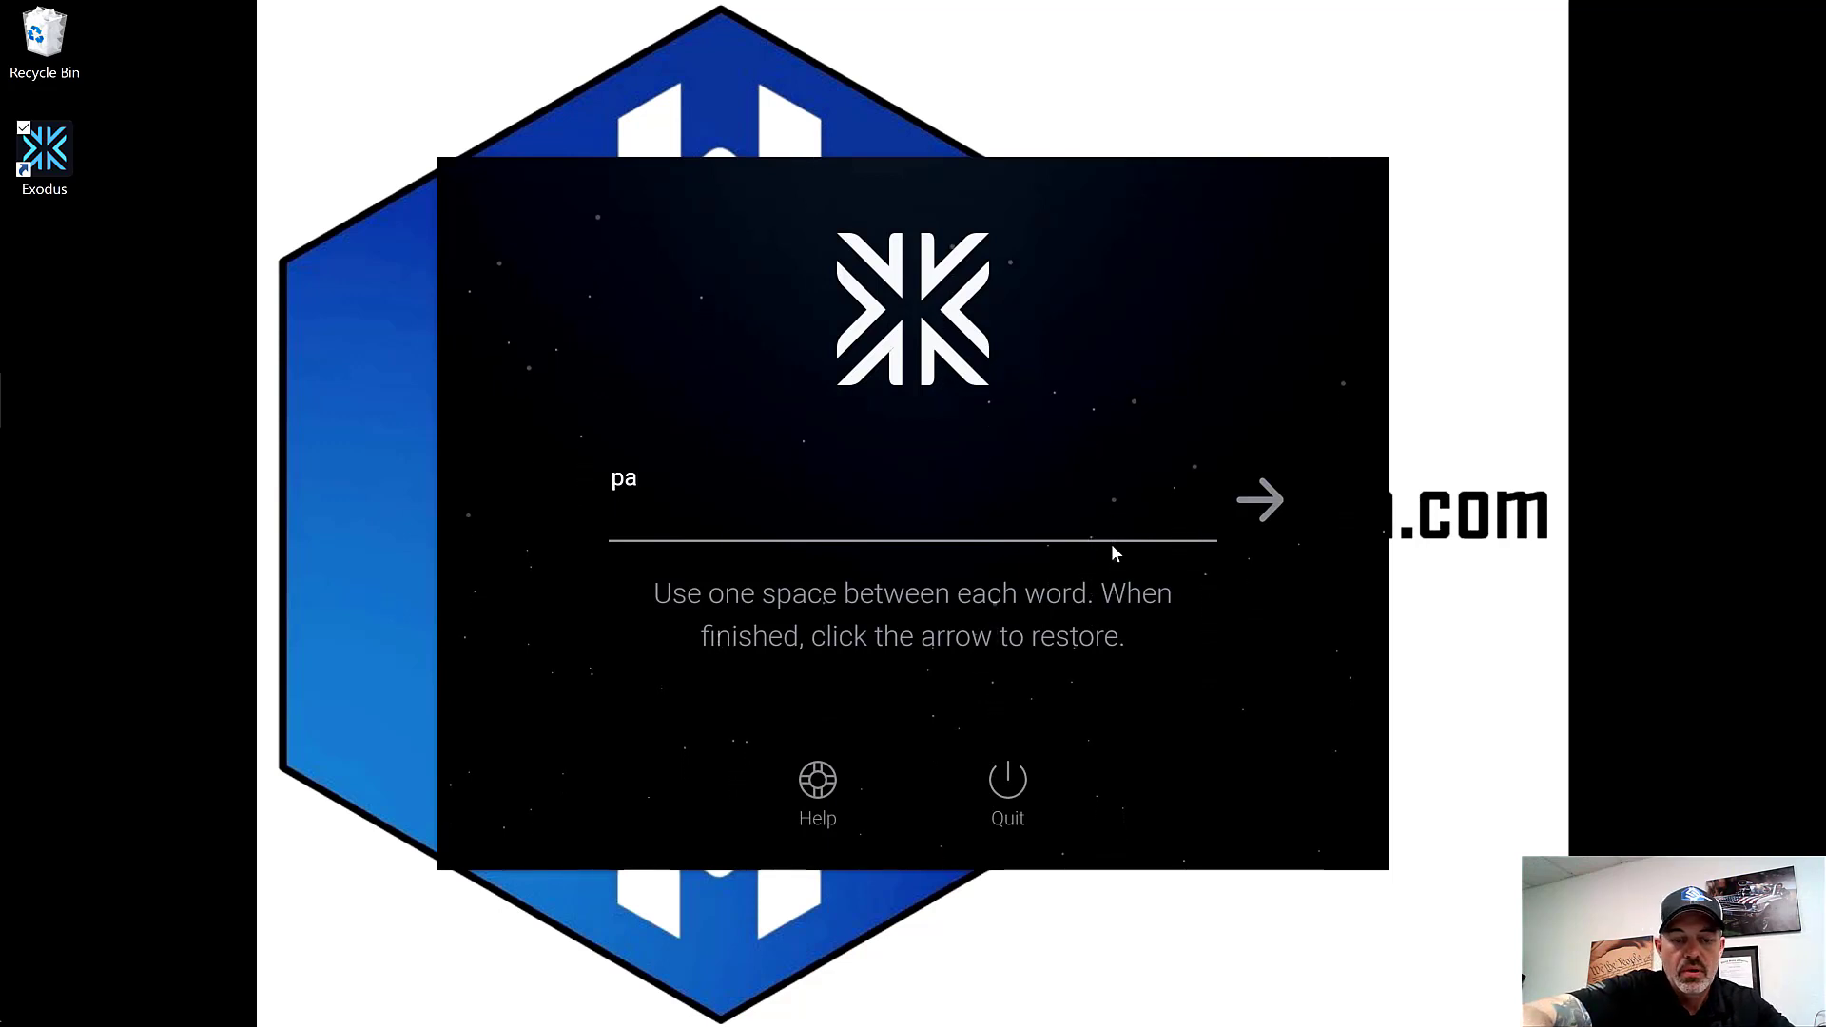
pyautogui.write('use')
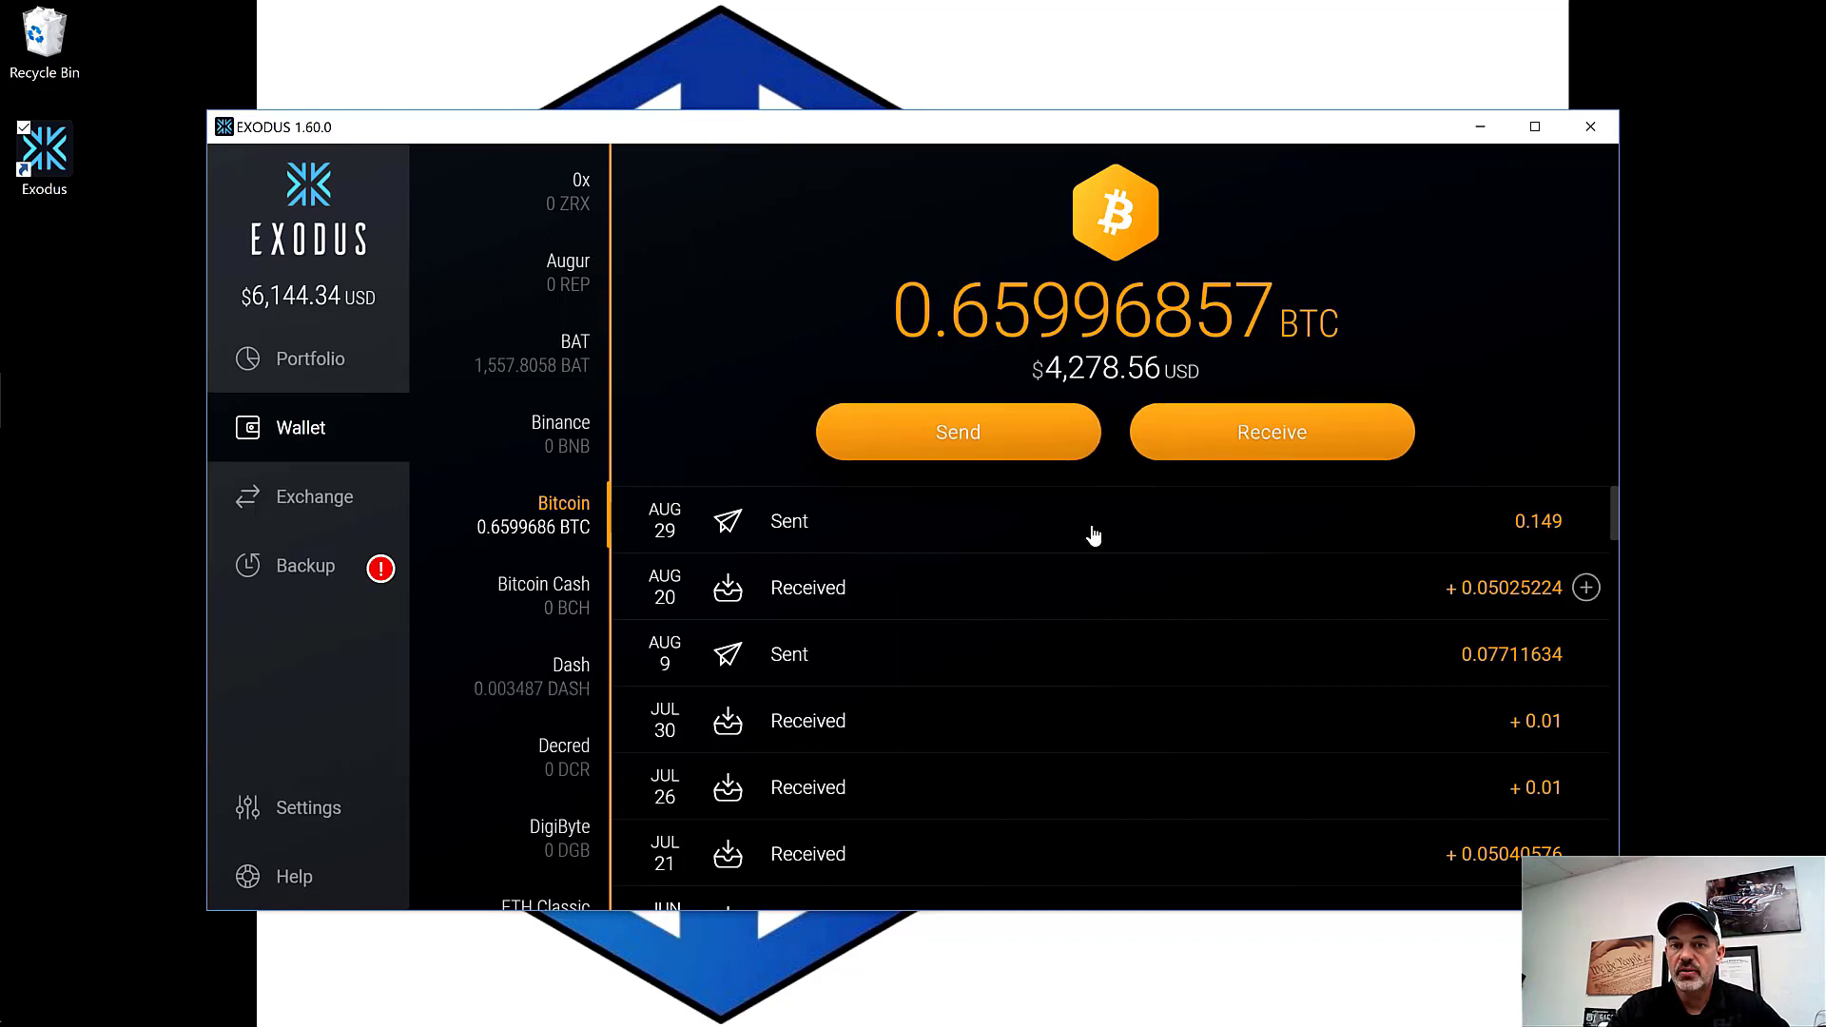
pyautogui.click(999, 444)
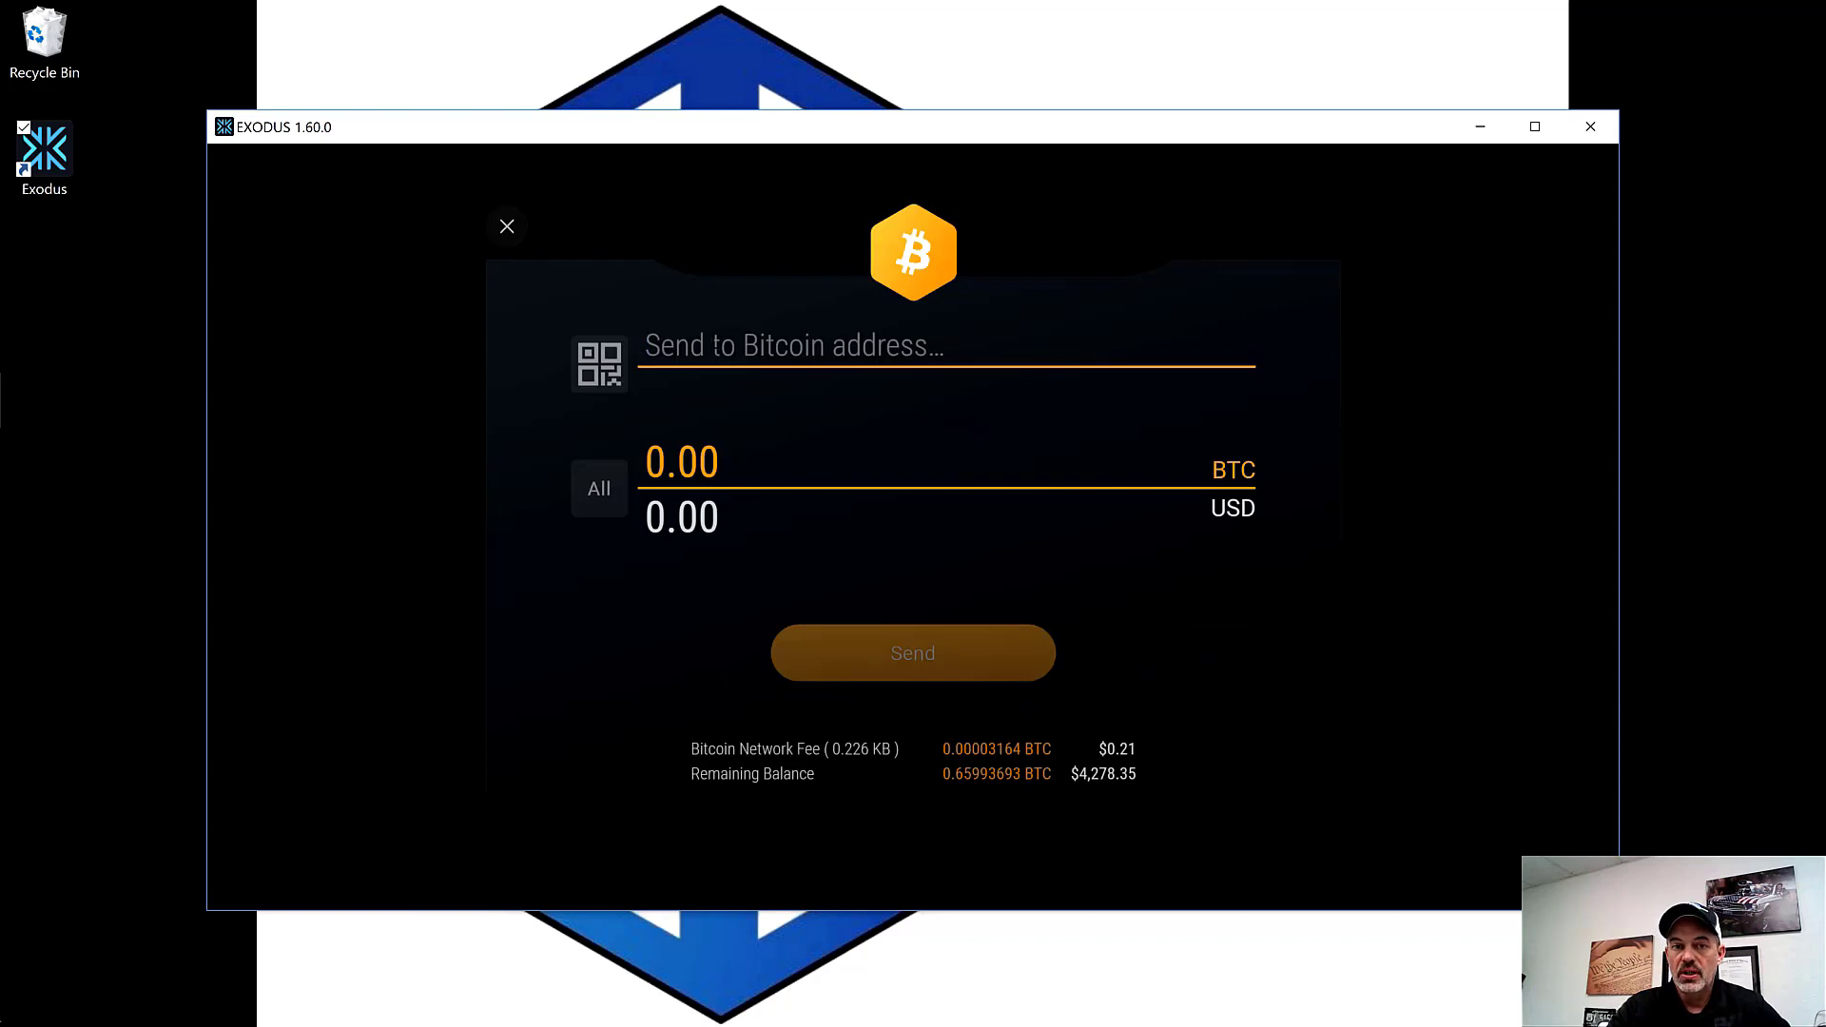
# Step: Try the QR scanner, then enter $1,111.00 (0.17134828 BTC) as the Bitcoin send amount
pyautogui.click(606, 376)
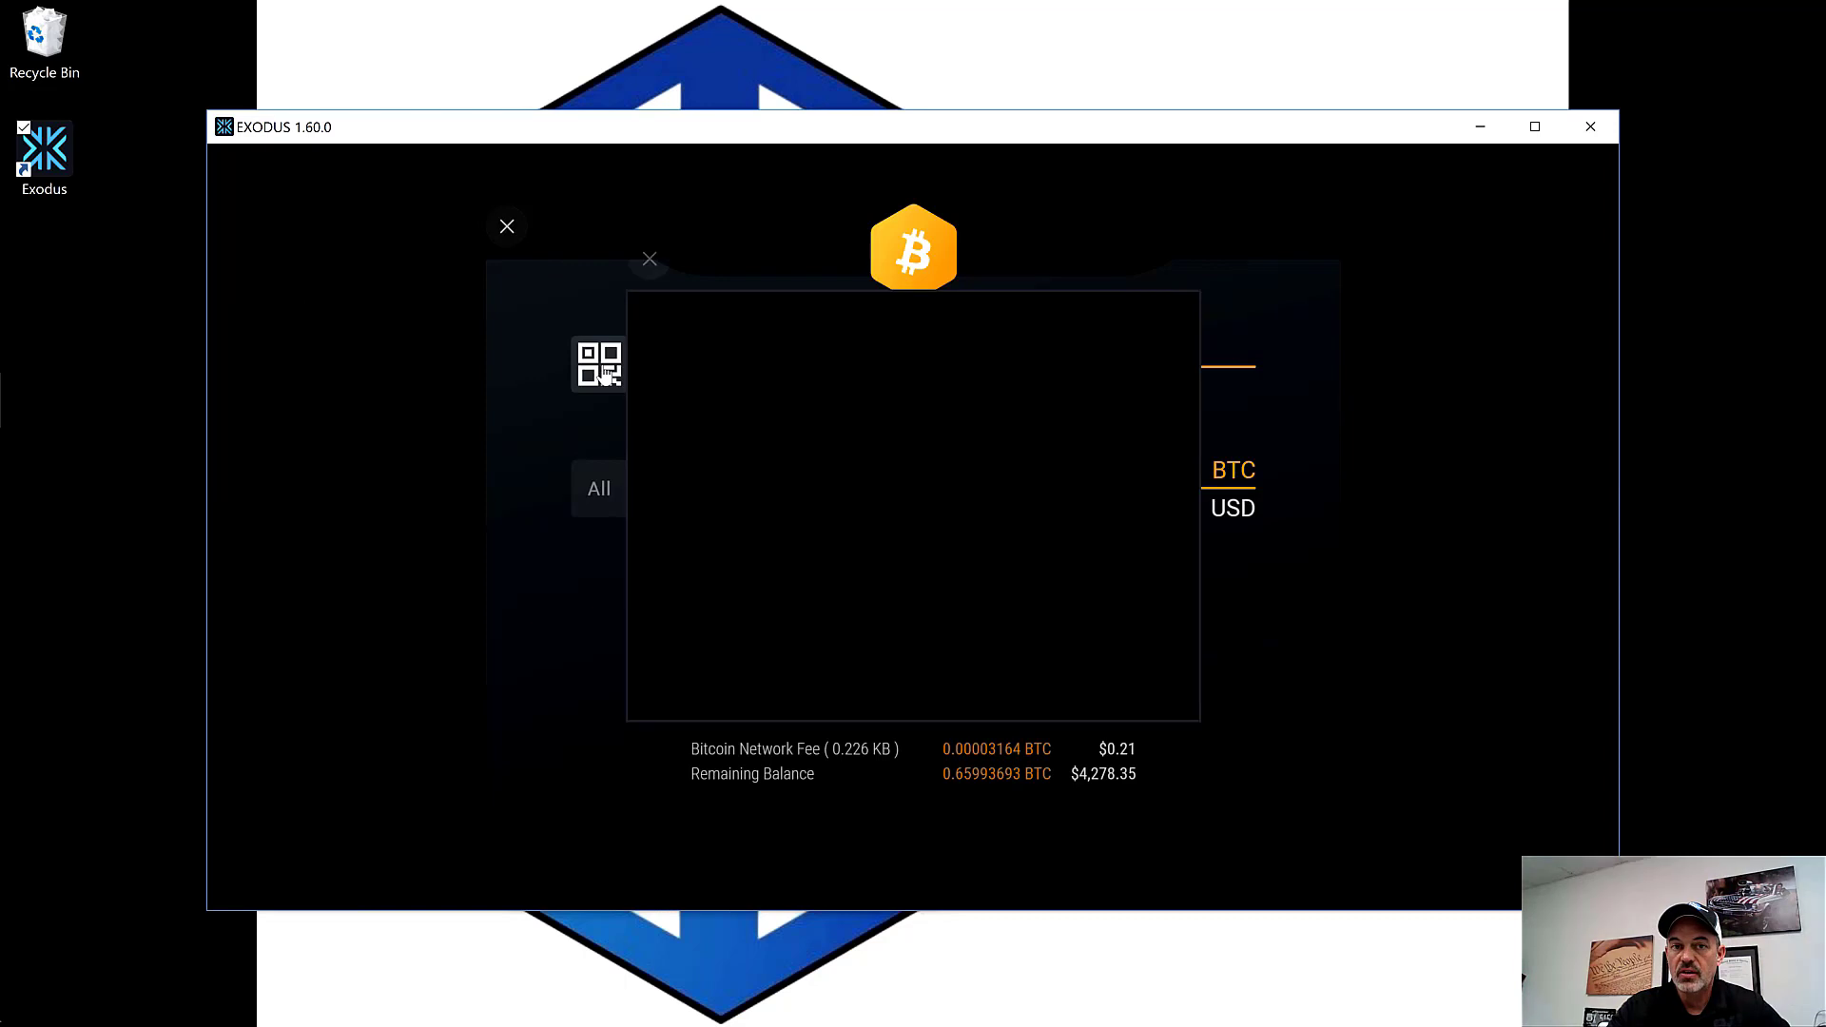
pyautogui.click(652, 267)
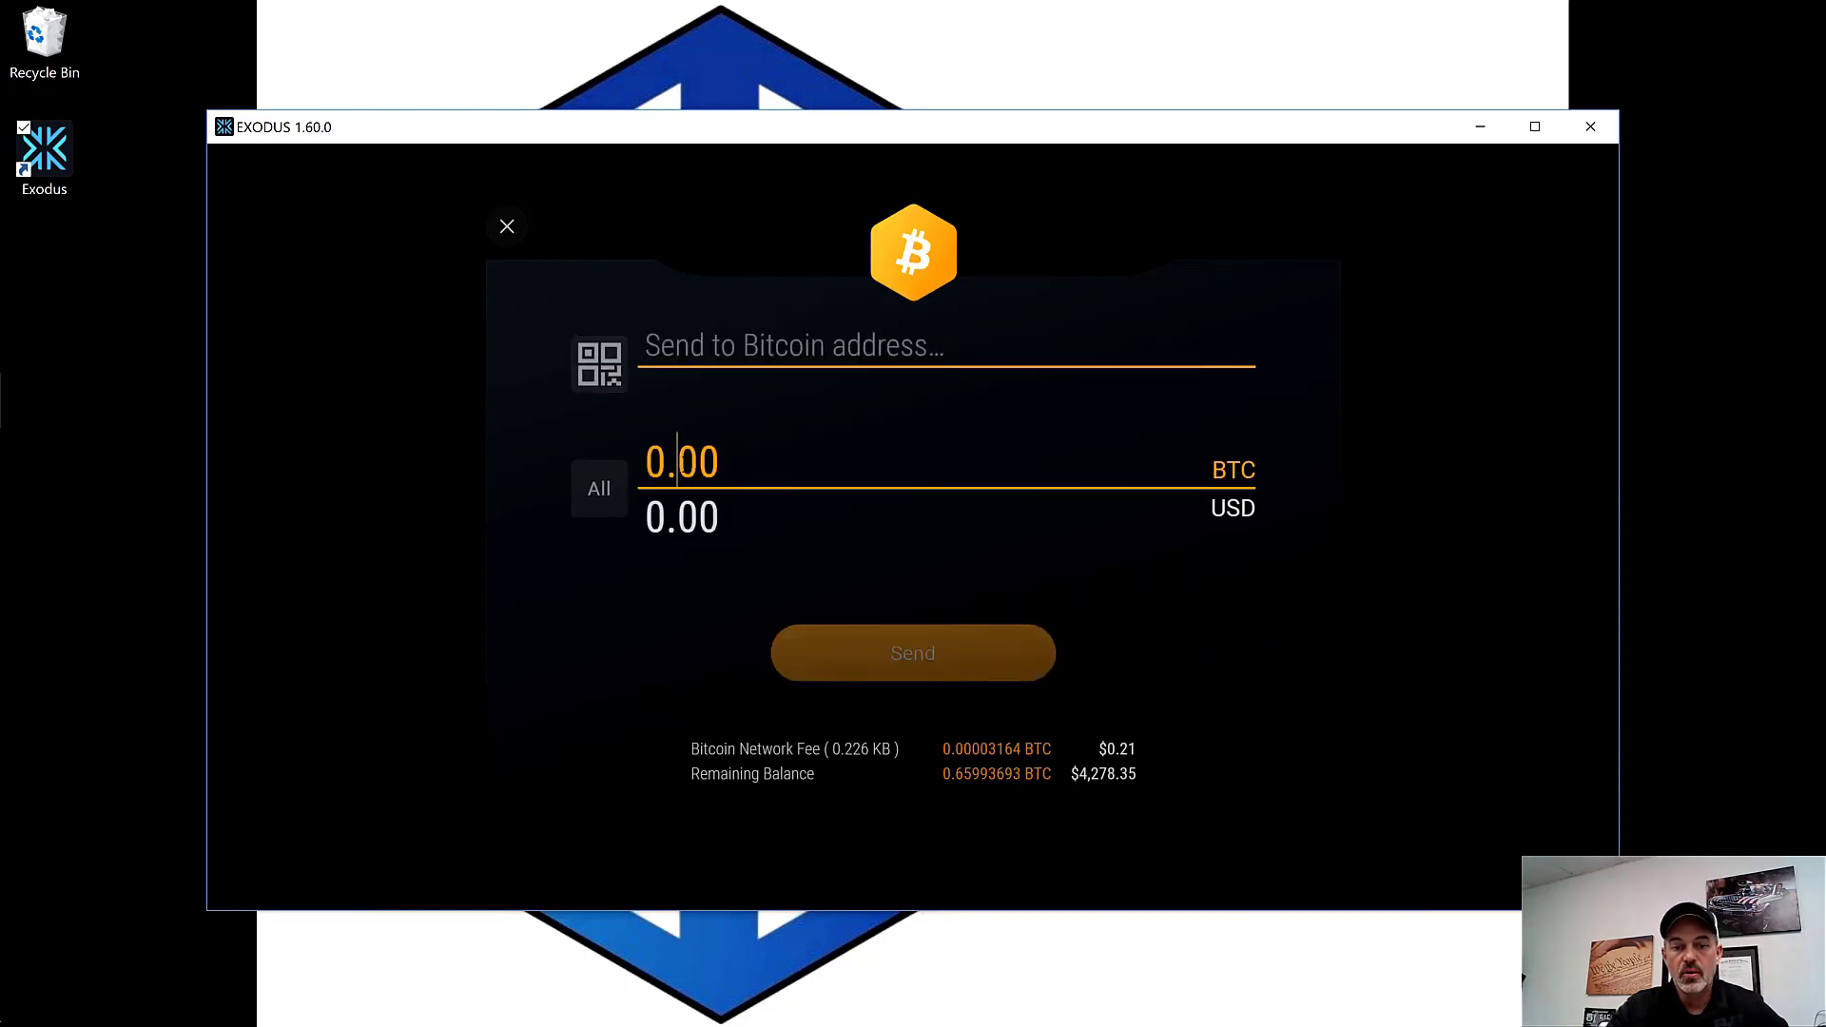
pyautogui.write('1')
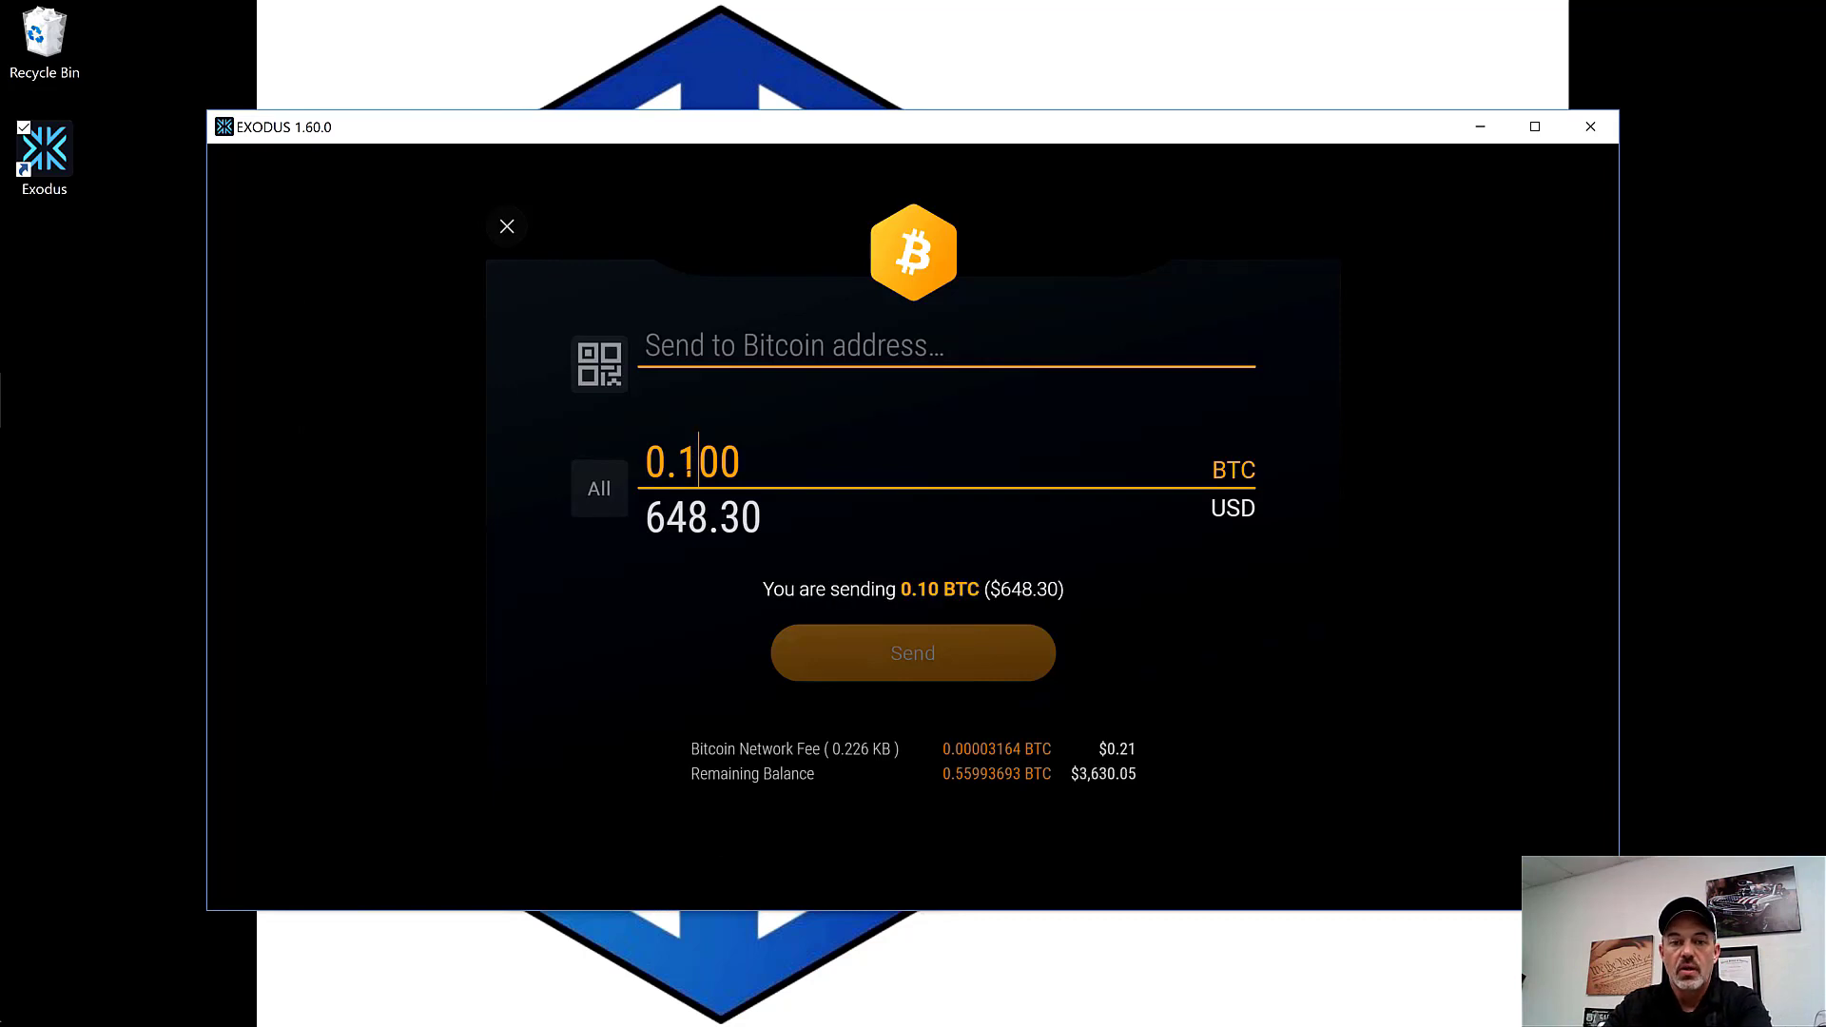
pyautogui.press('BackSpace')
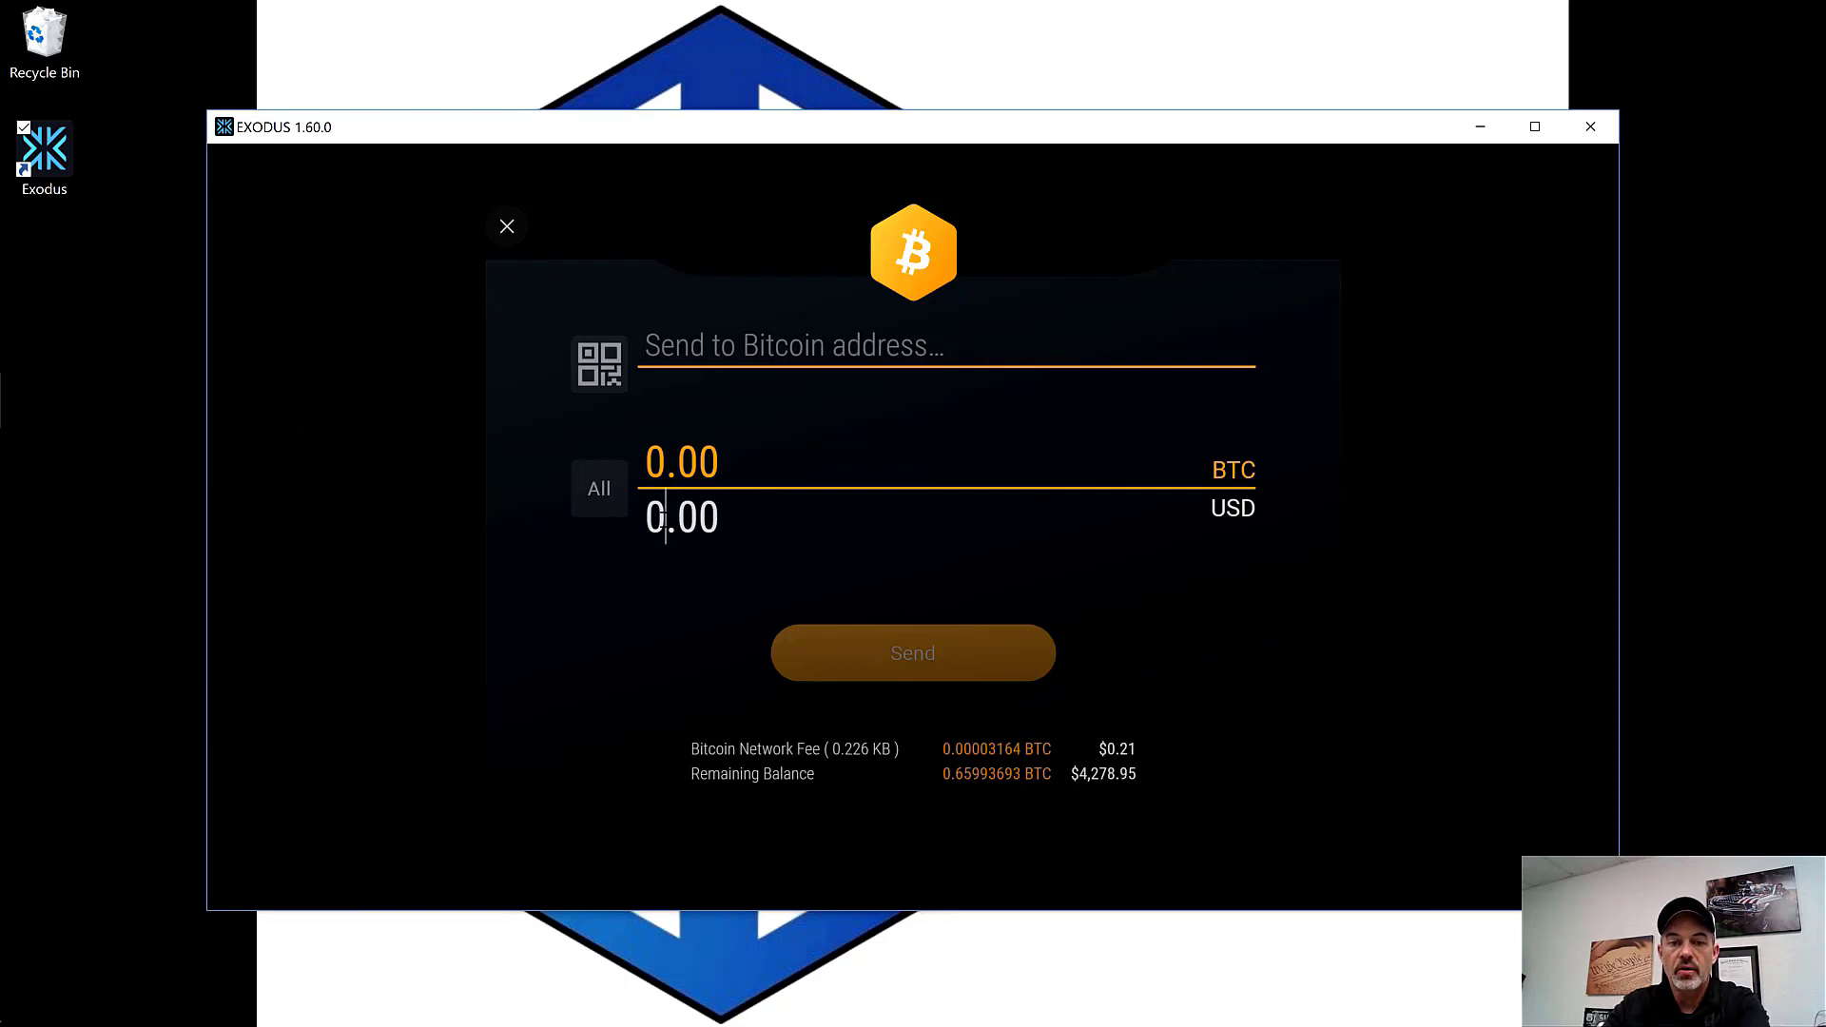
pyautogui.write('1111')
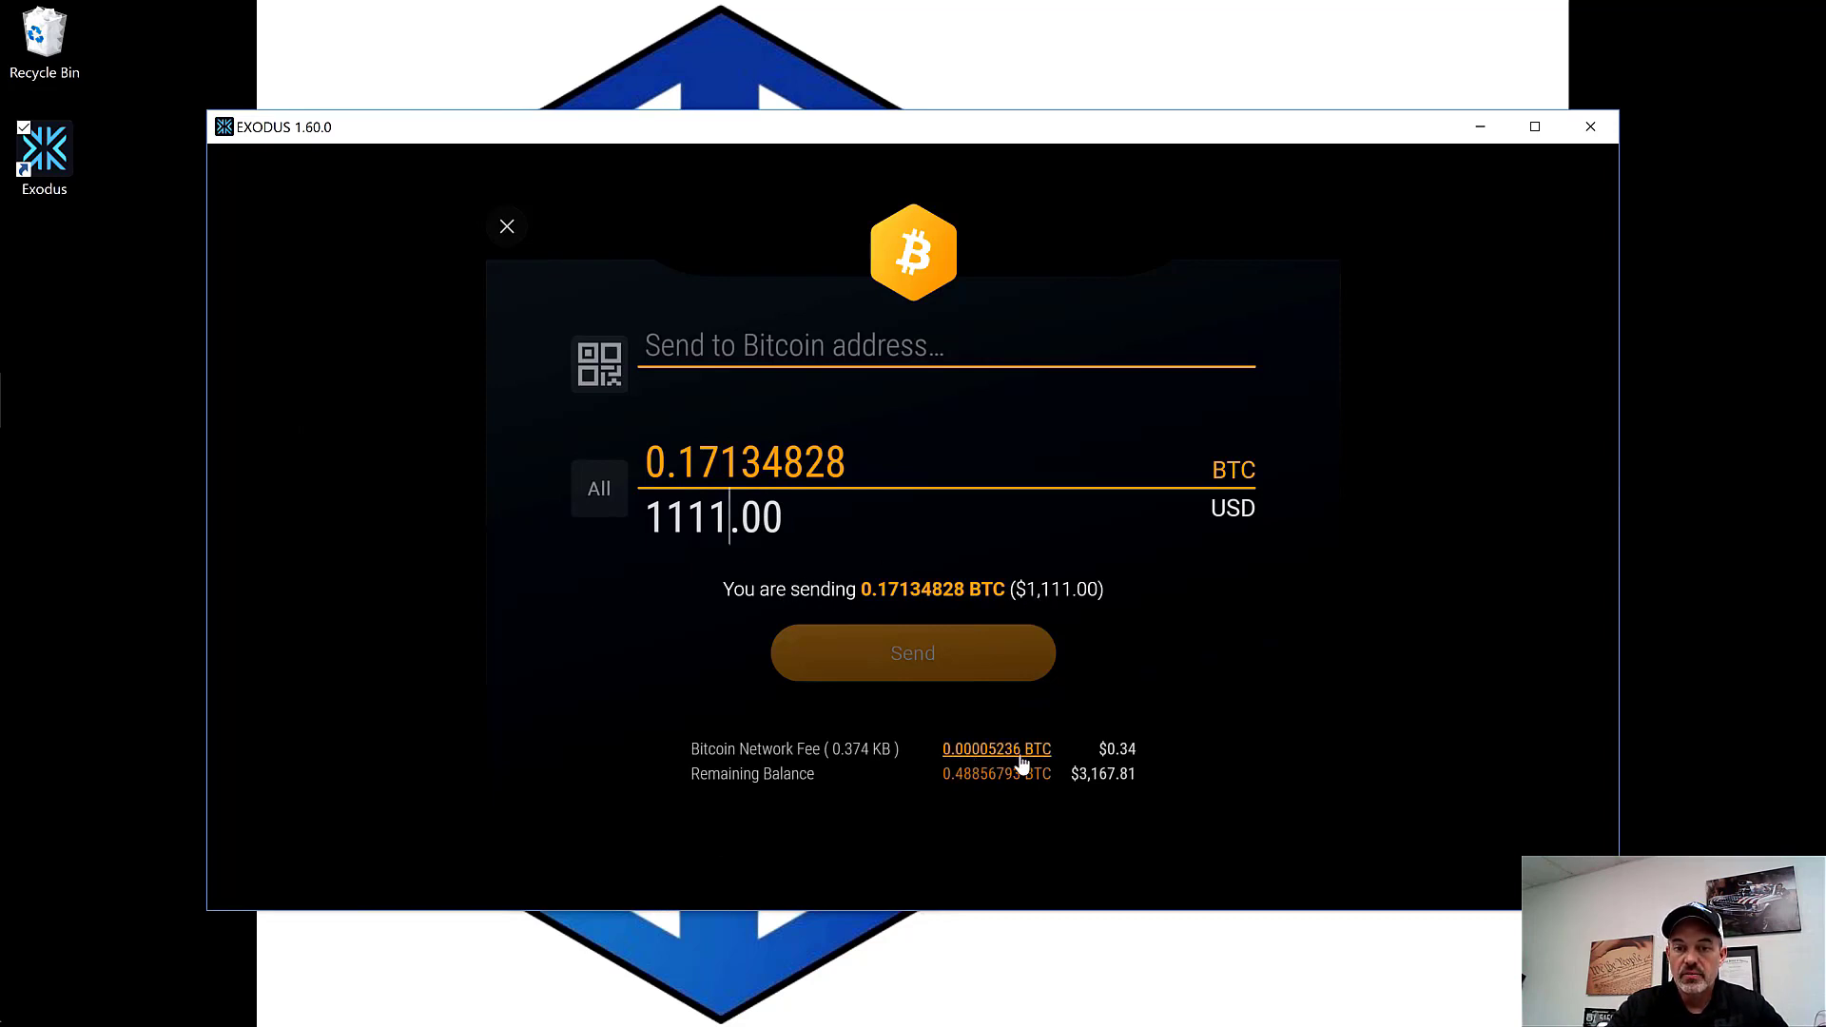
pyautogui.click(842, 795)
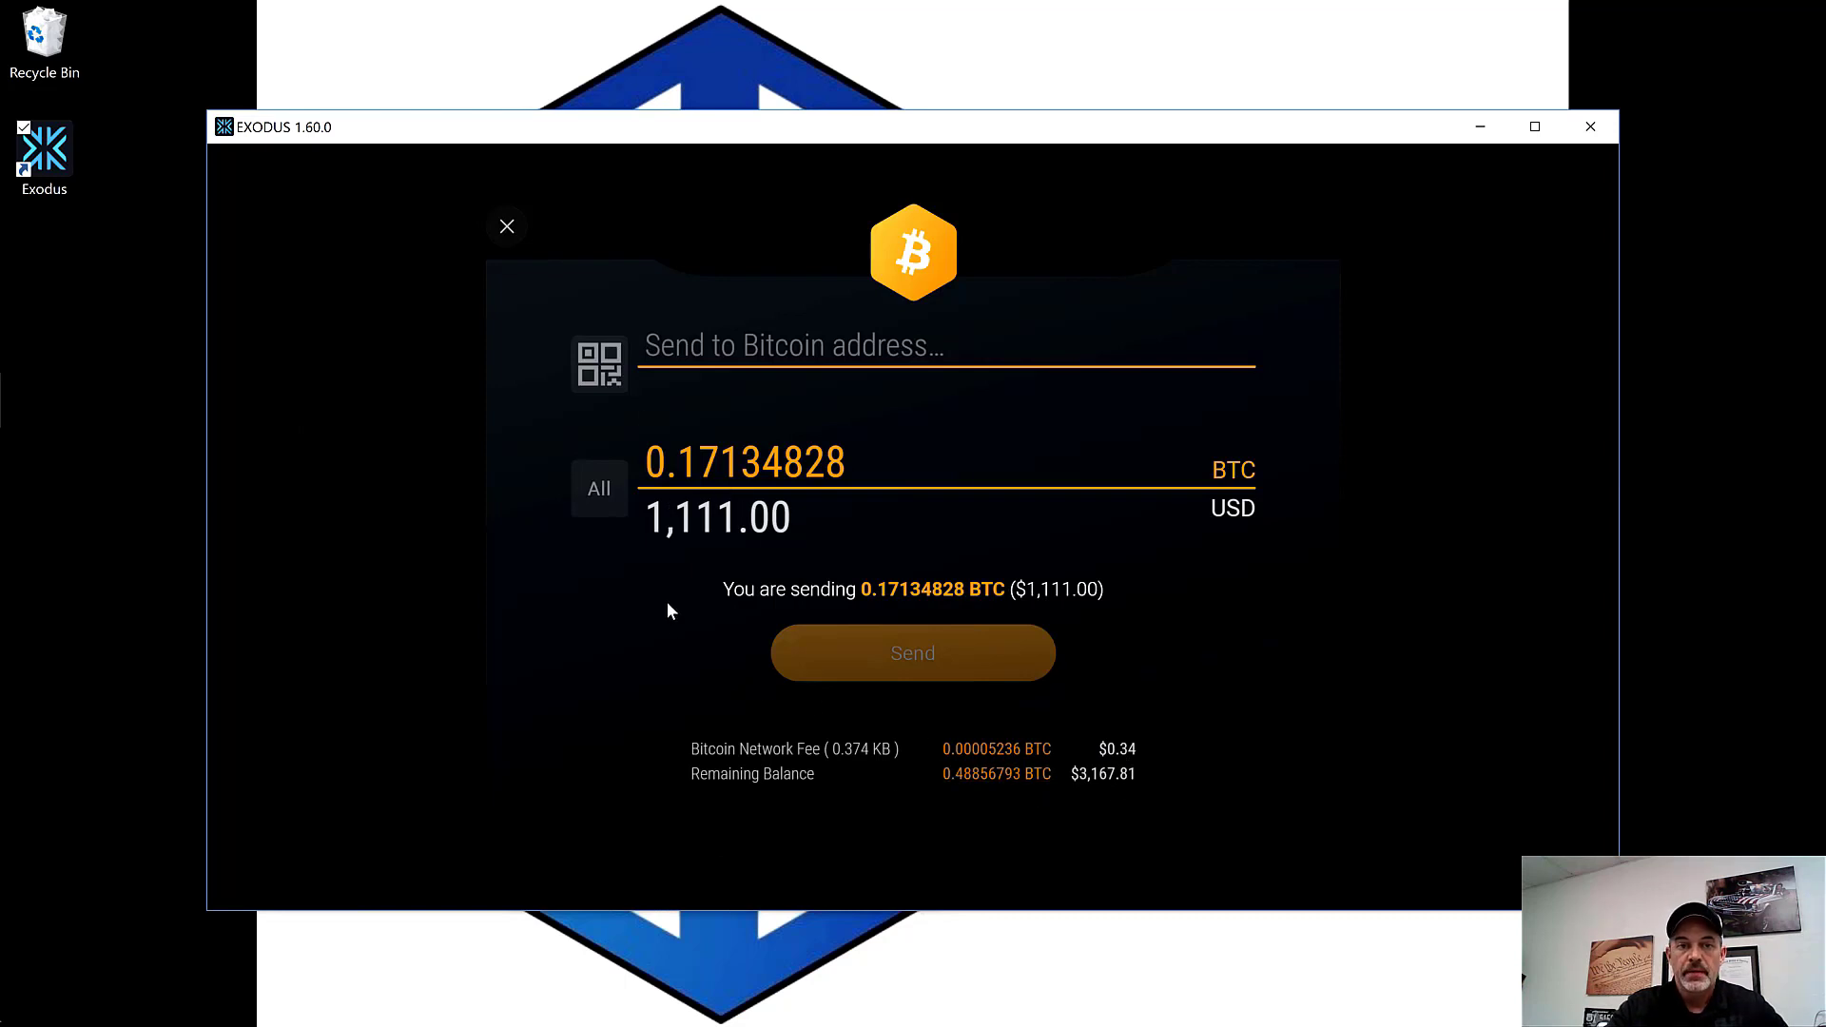
pyautogui.click(507, 229)
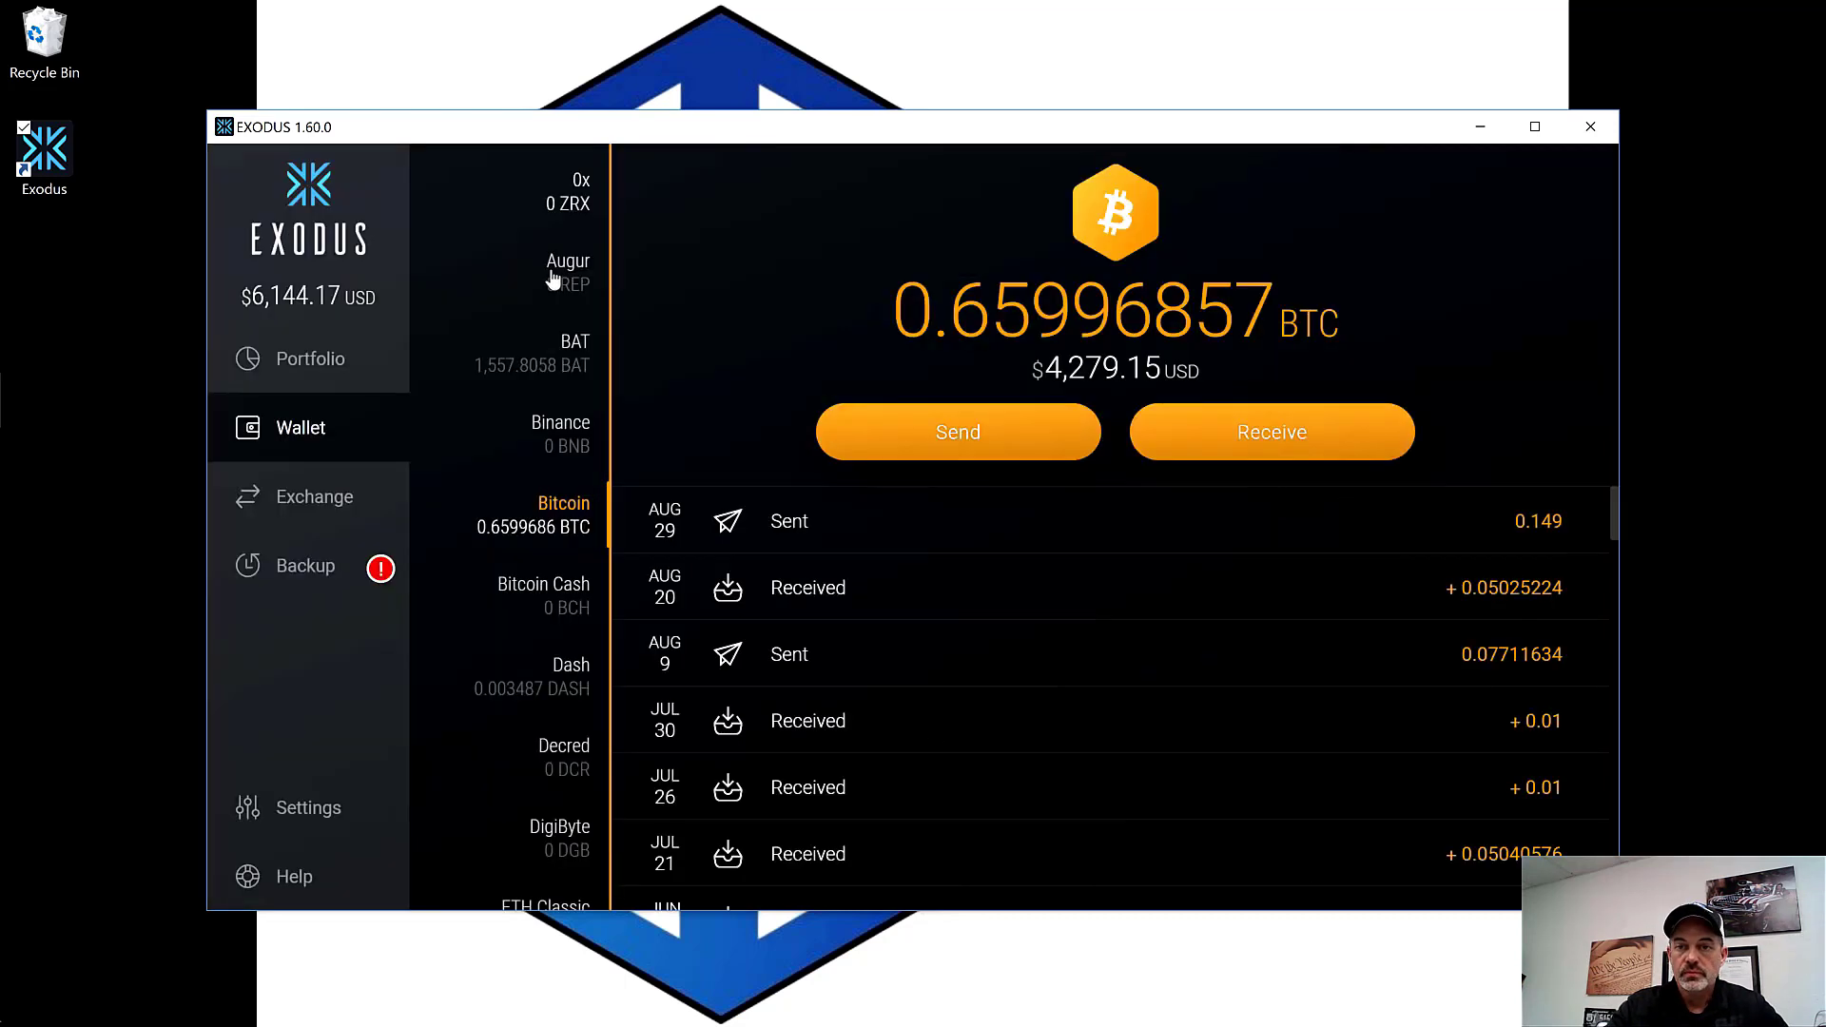
pyautogui.click(1305, 438)
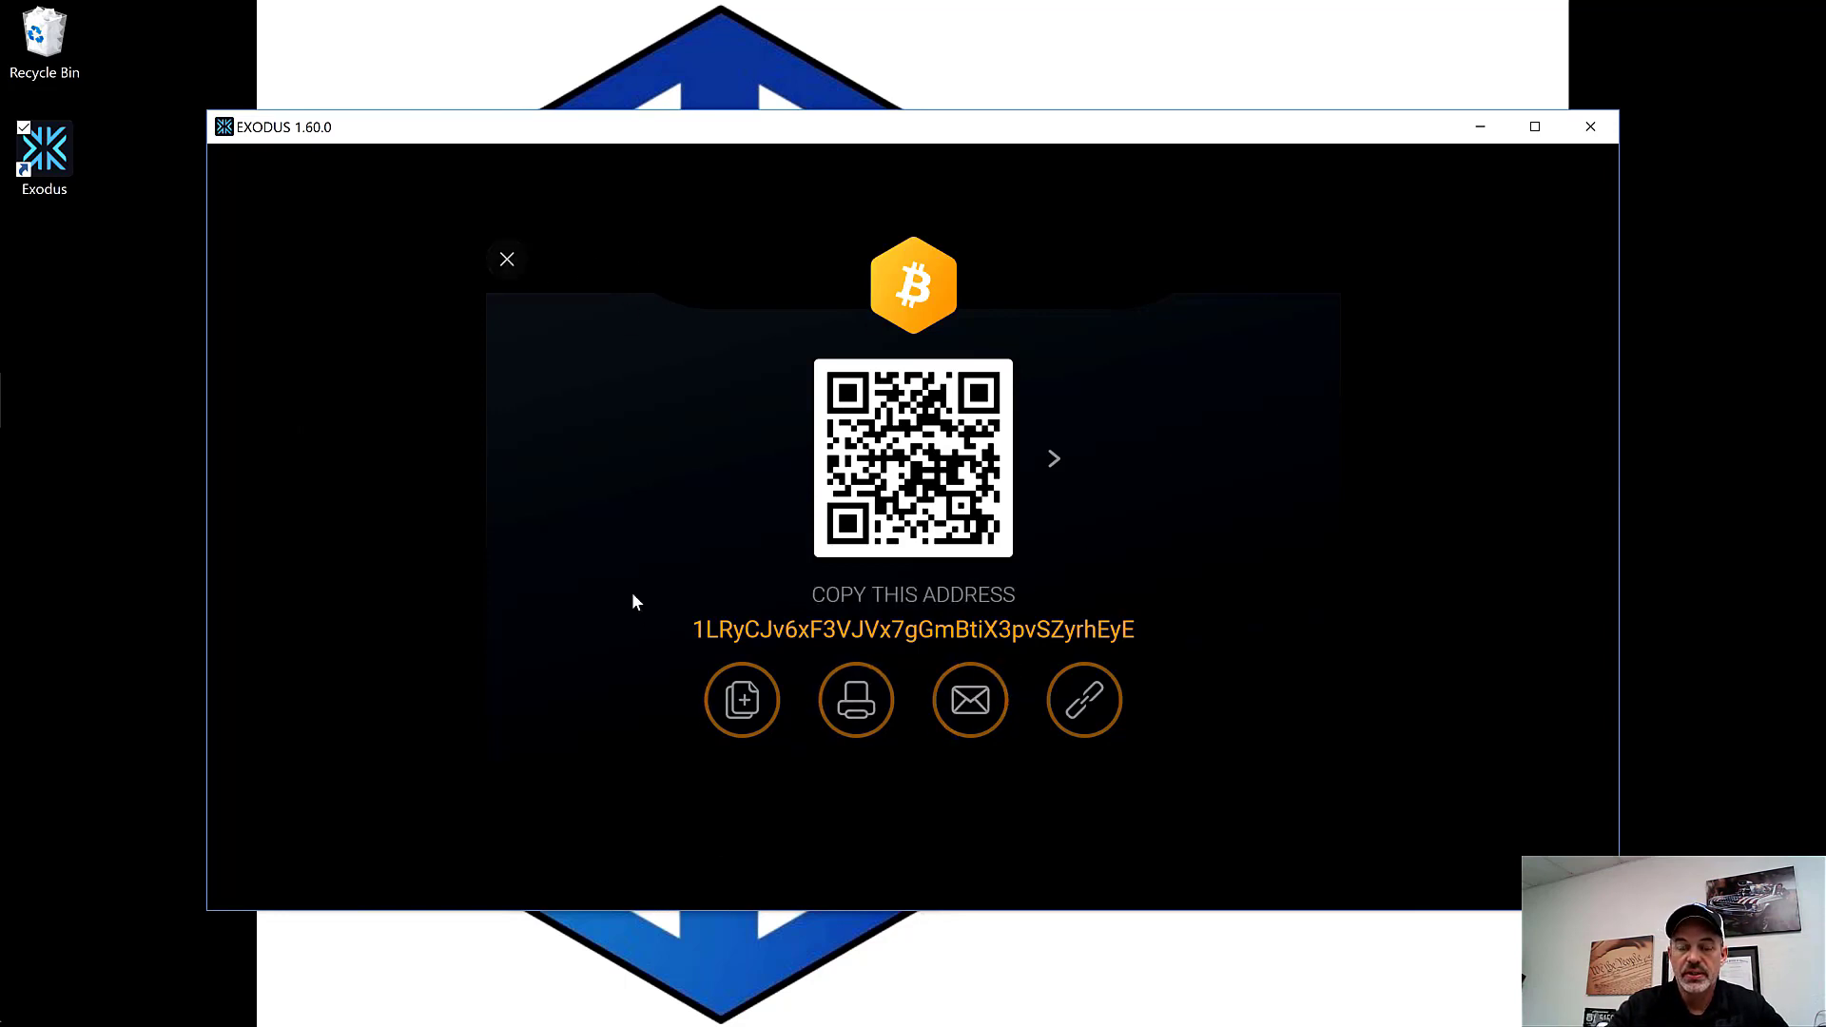
pyautogui.click(507, 262)
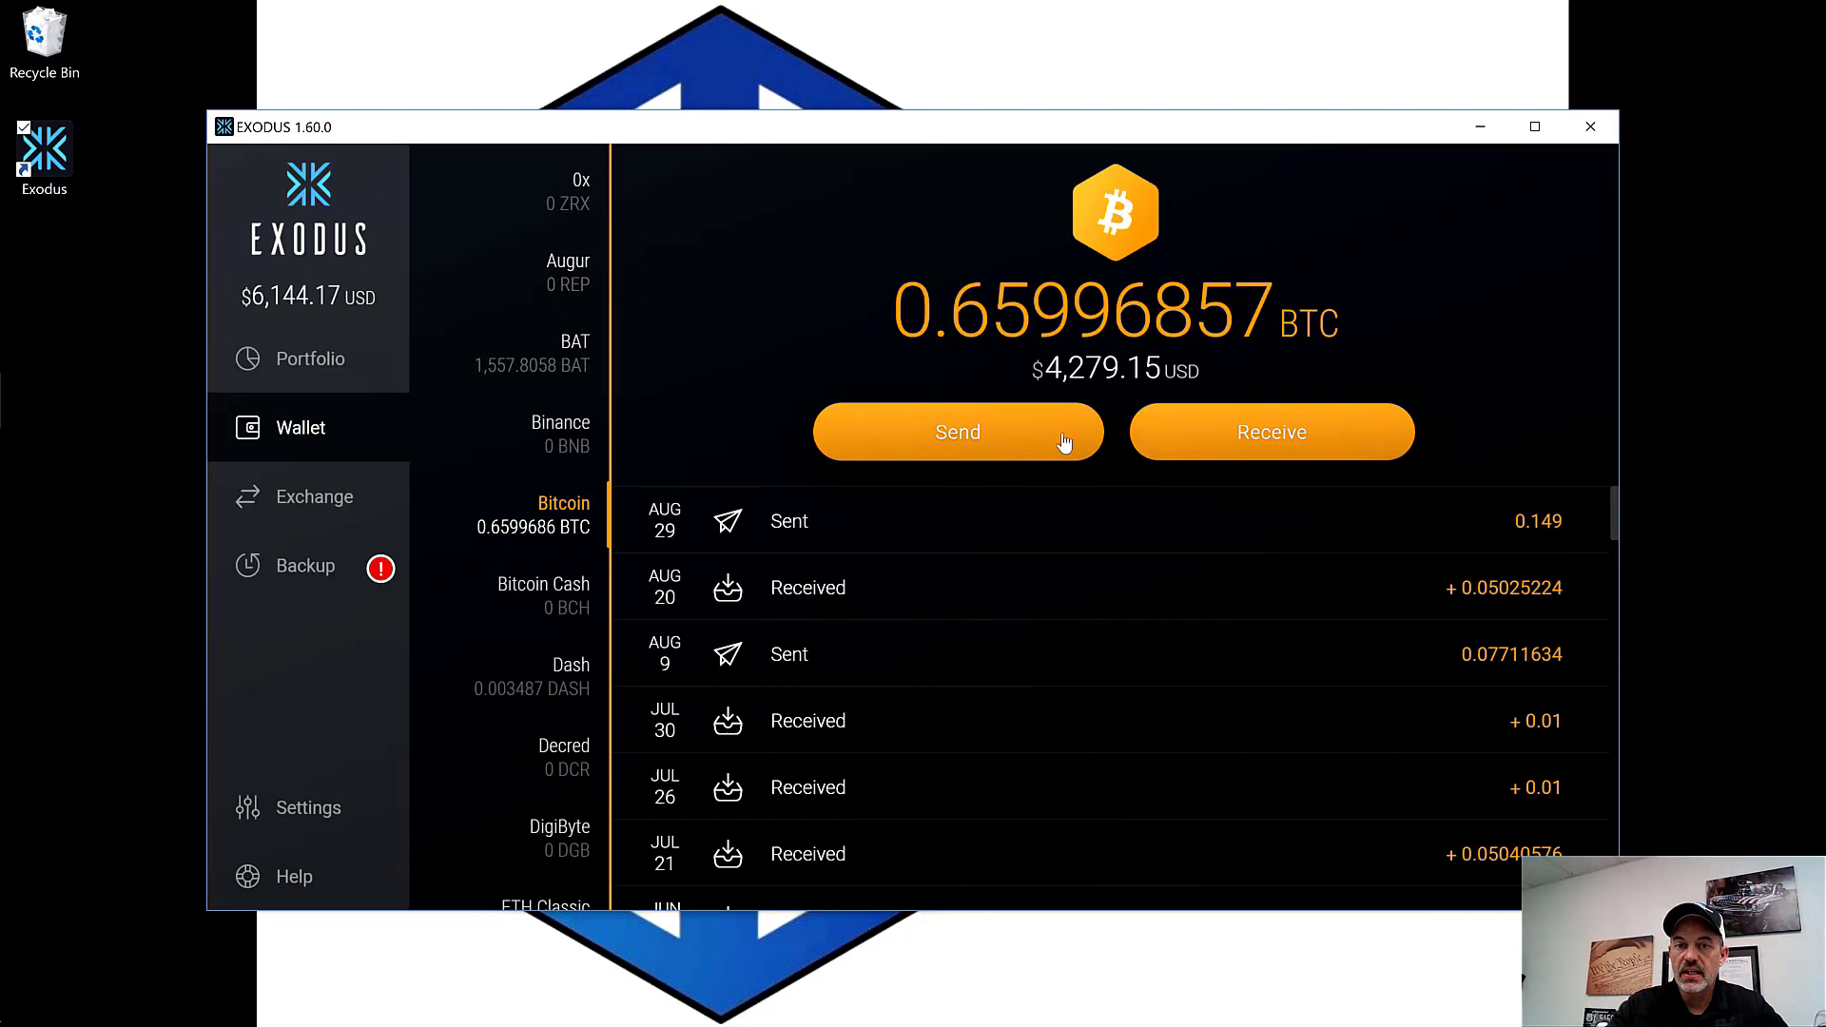
# Step: Open Exchange and browse the receive-coin list, keeping Bitcoin to Ethereum at 29.09029411 ETH per BTC
pyautogui.click(347, 503)
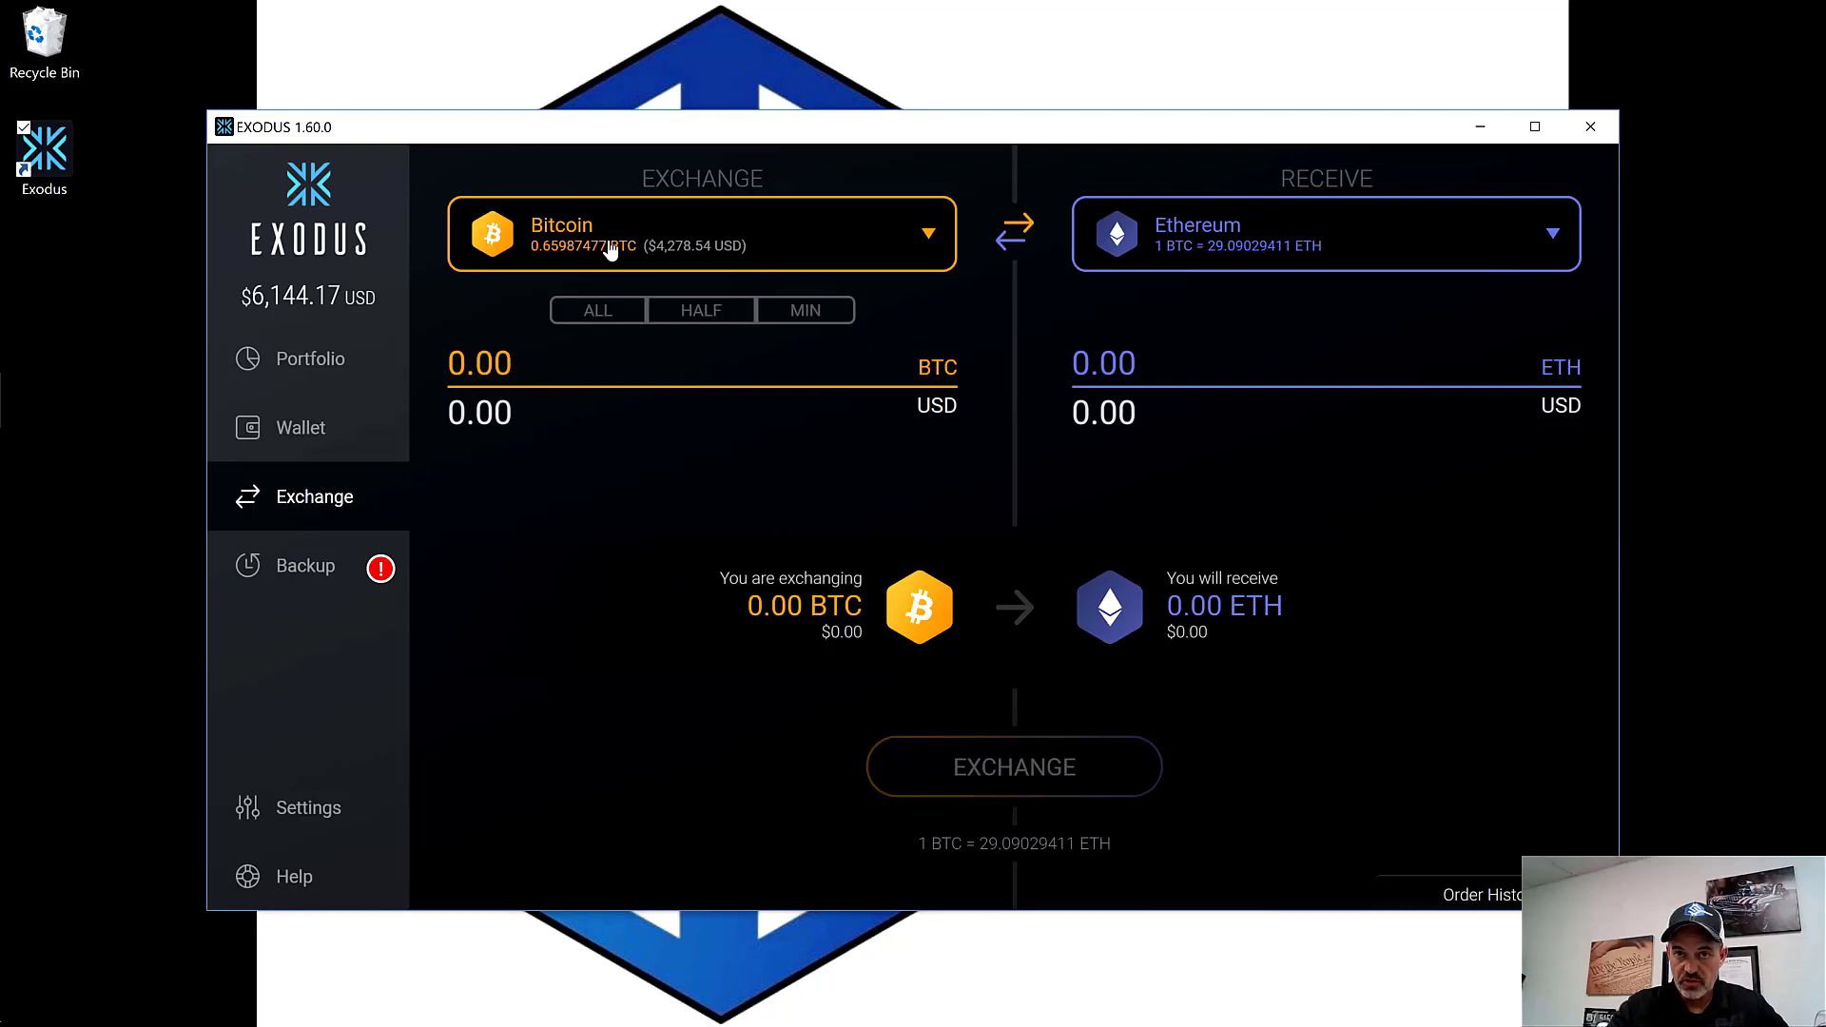
pyautogui.click(1552, 239)
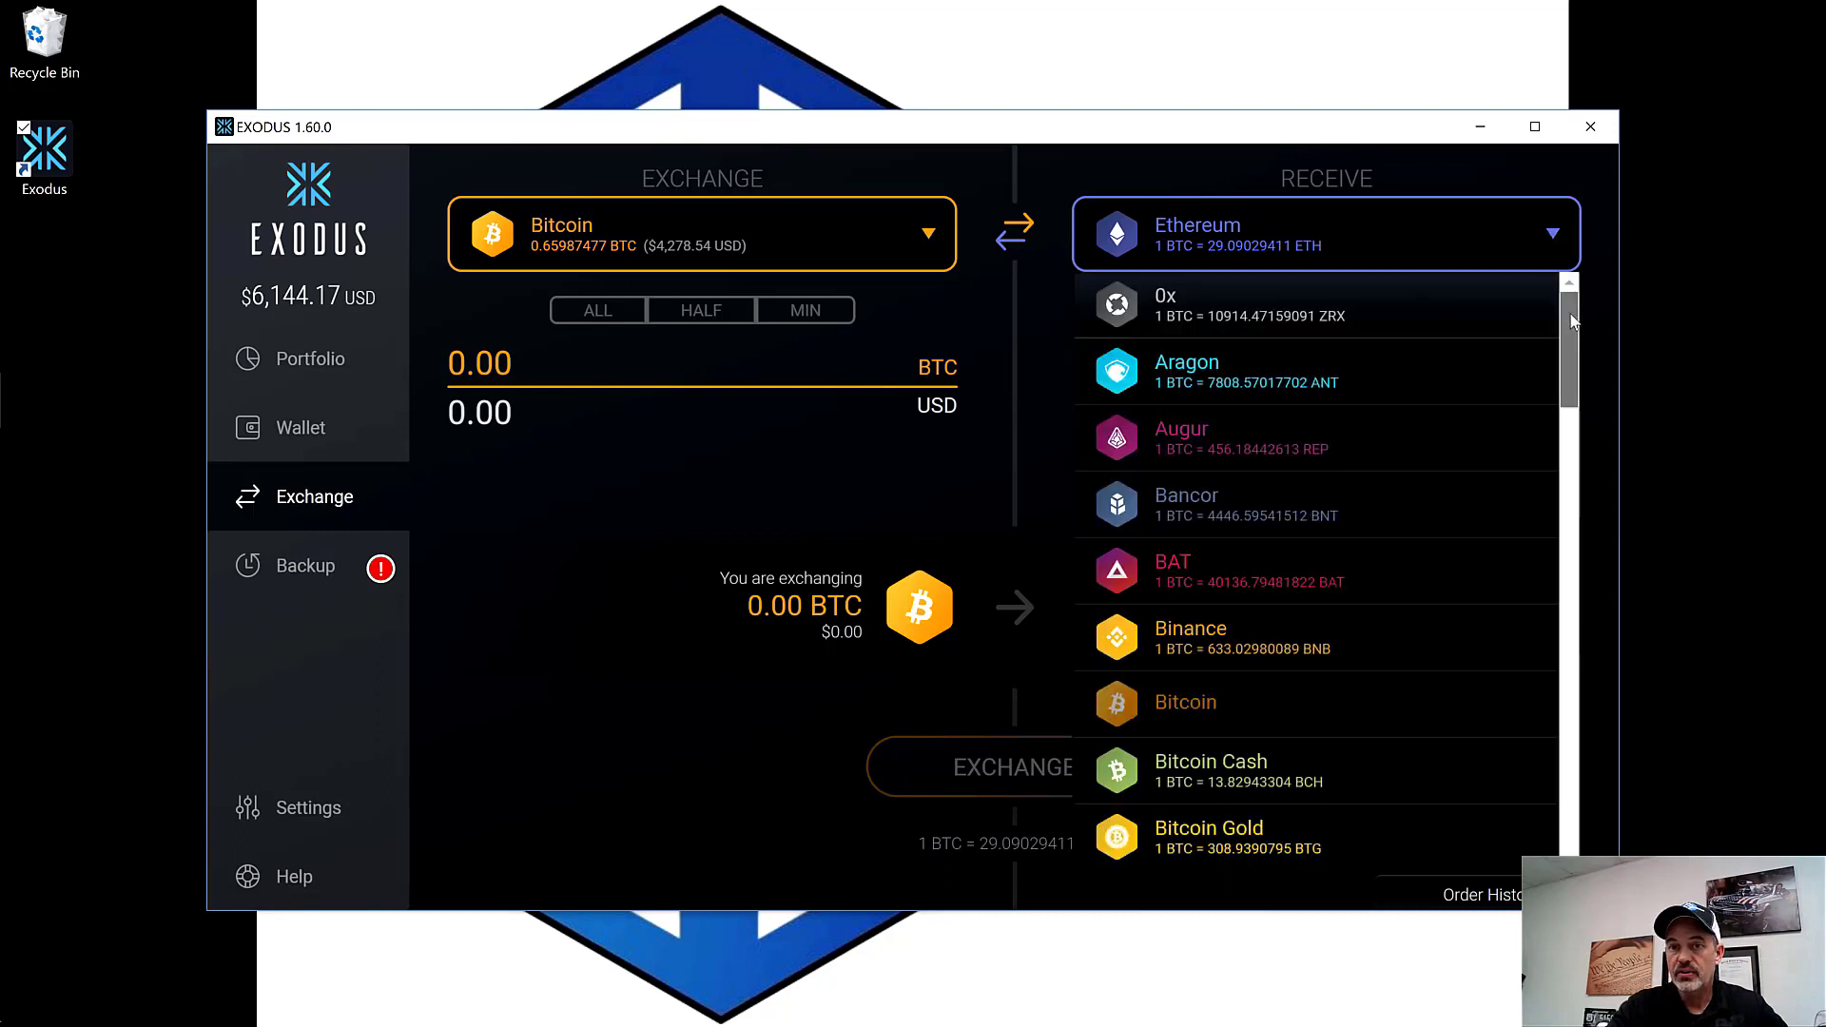
pyautogui.scroll(-1, 1572, 333)
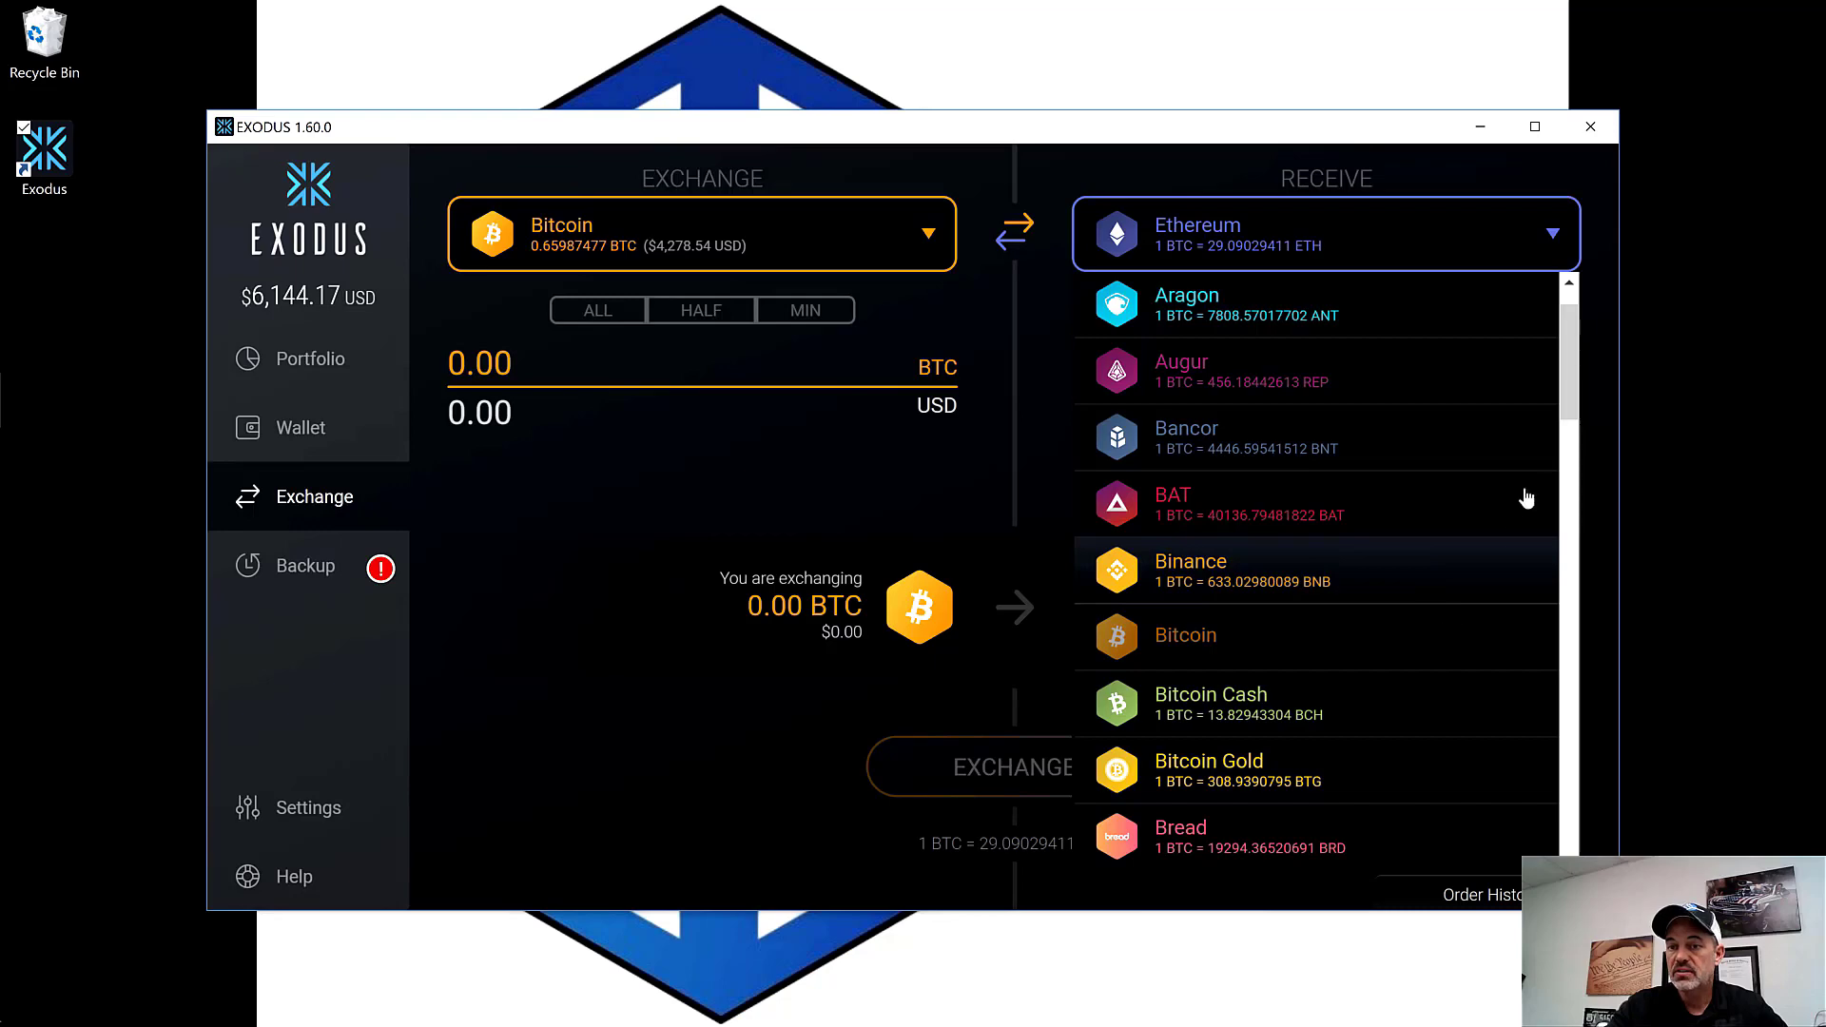
pyautogui.moveTo(1569, 376); pyautogui.dragTo(1575, 496)
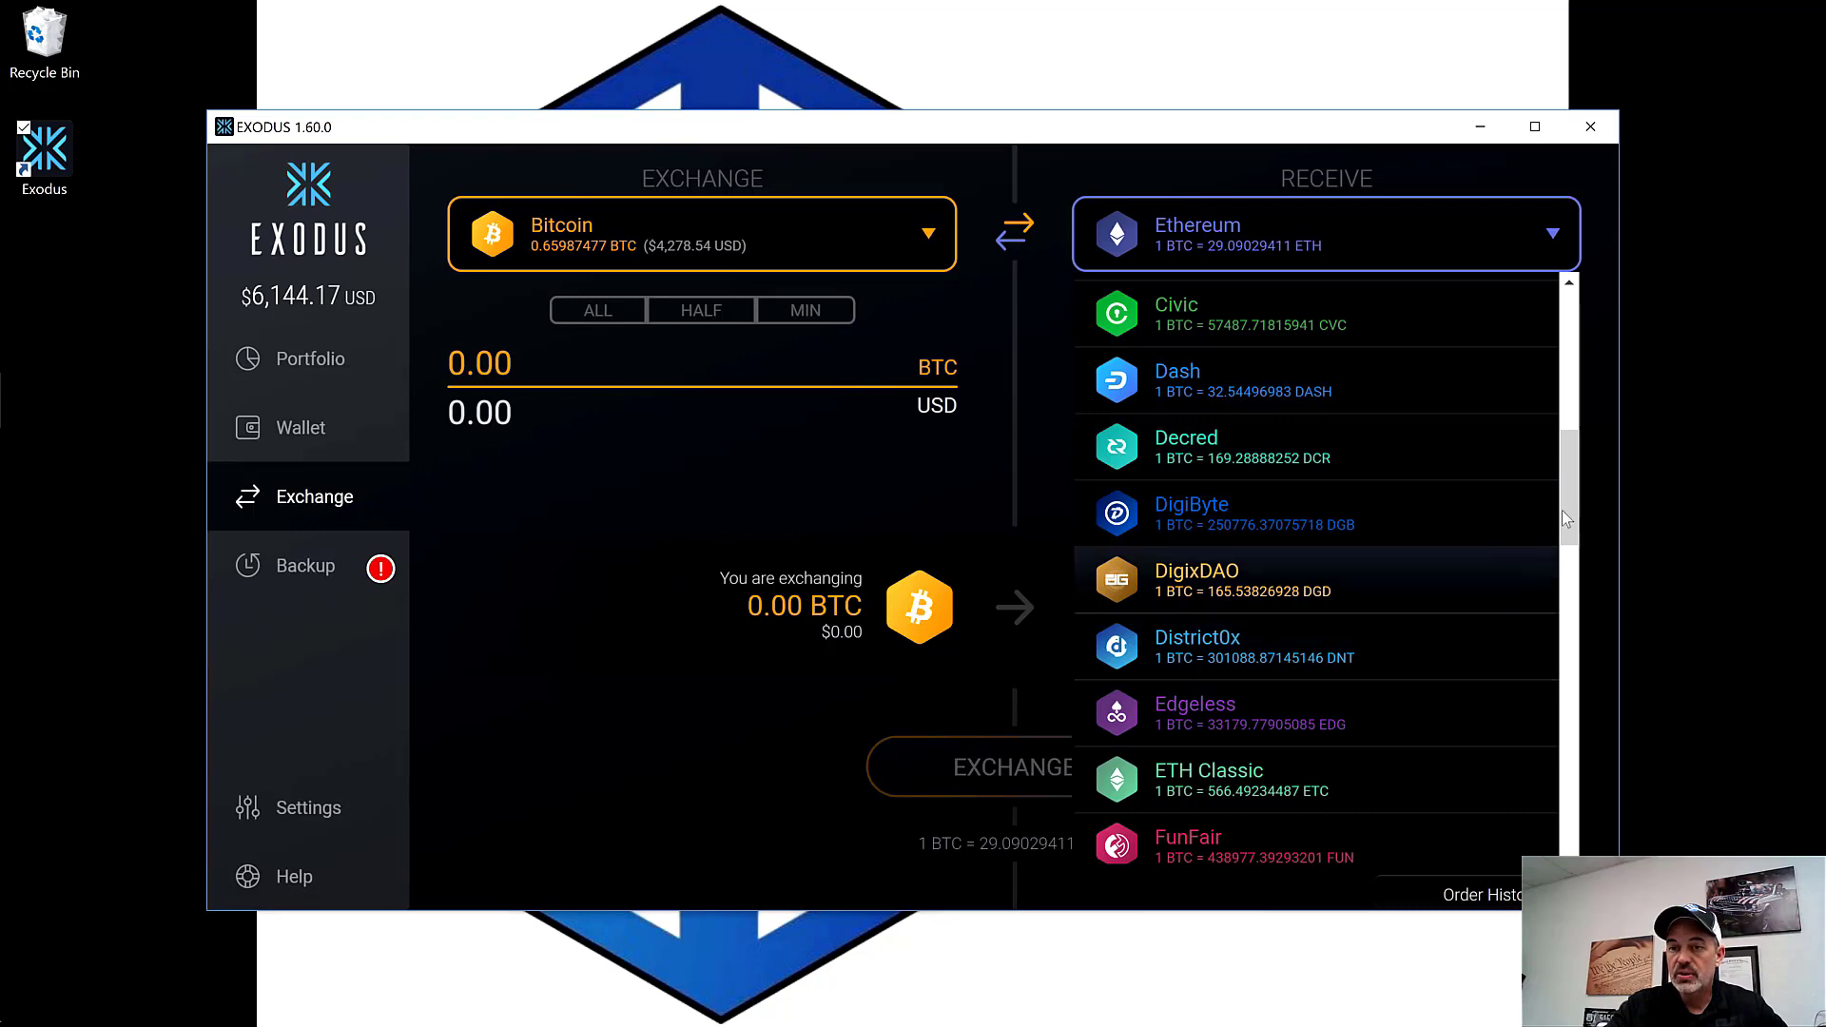
pyautogui.moveTo(1570, 494); pyautogui.dragTo(1579, 652)
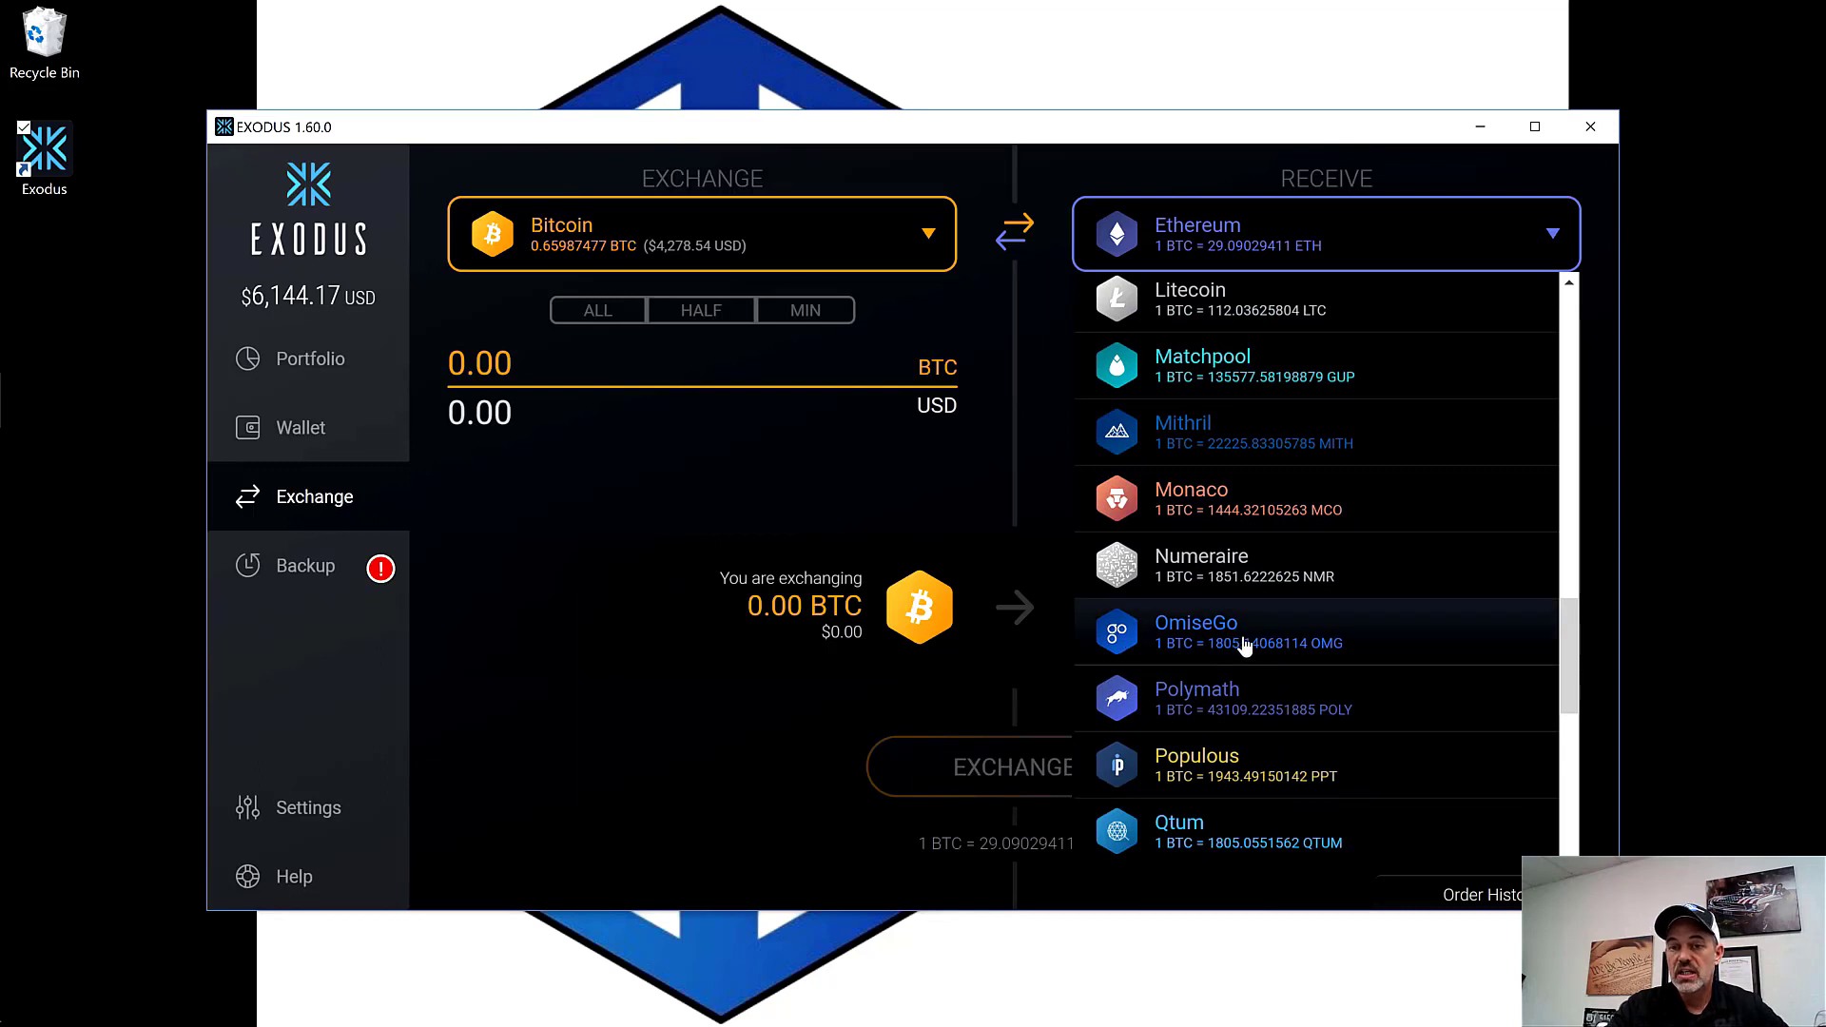
pyautogui.moveTo(1573, 631)
pyautogui.mouseDown()
pyautogui.moveTo(1572, 656)
pyautogui.moveTo(1573, 637)
pyautogui.mouseUp()
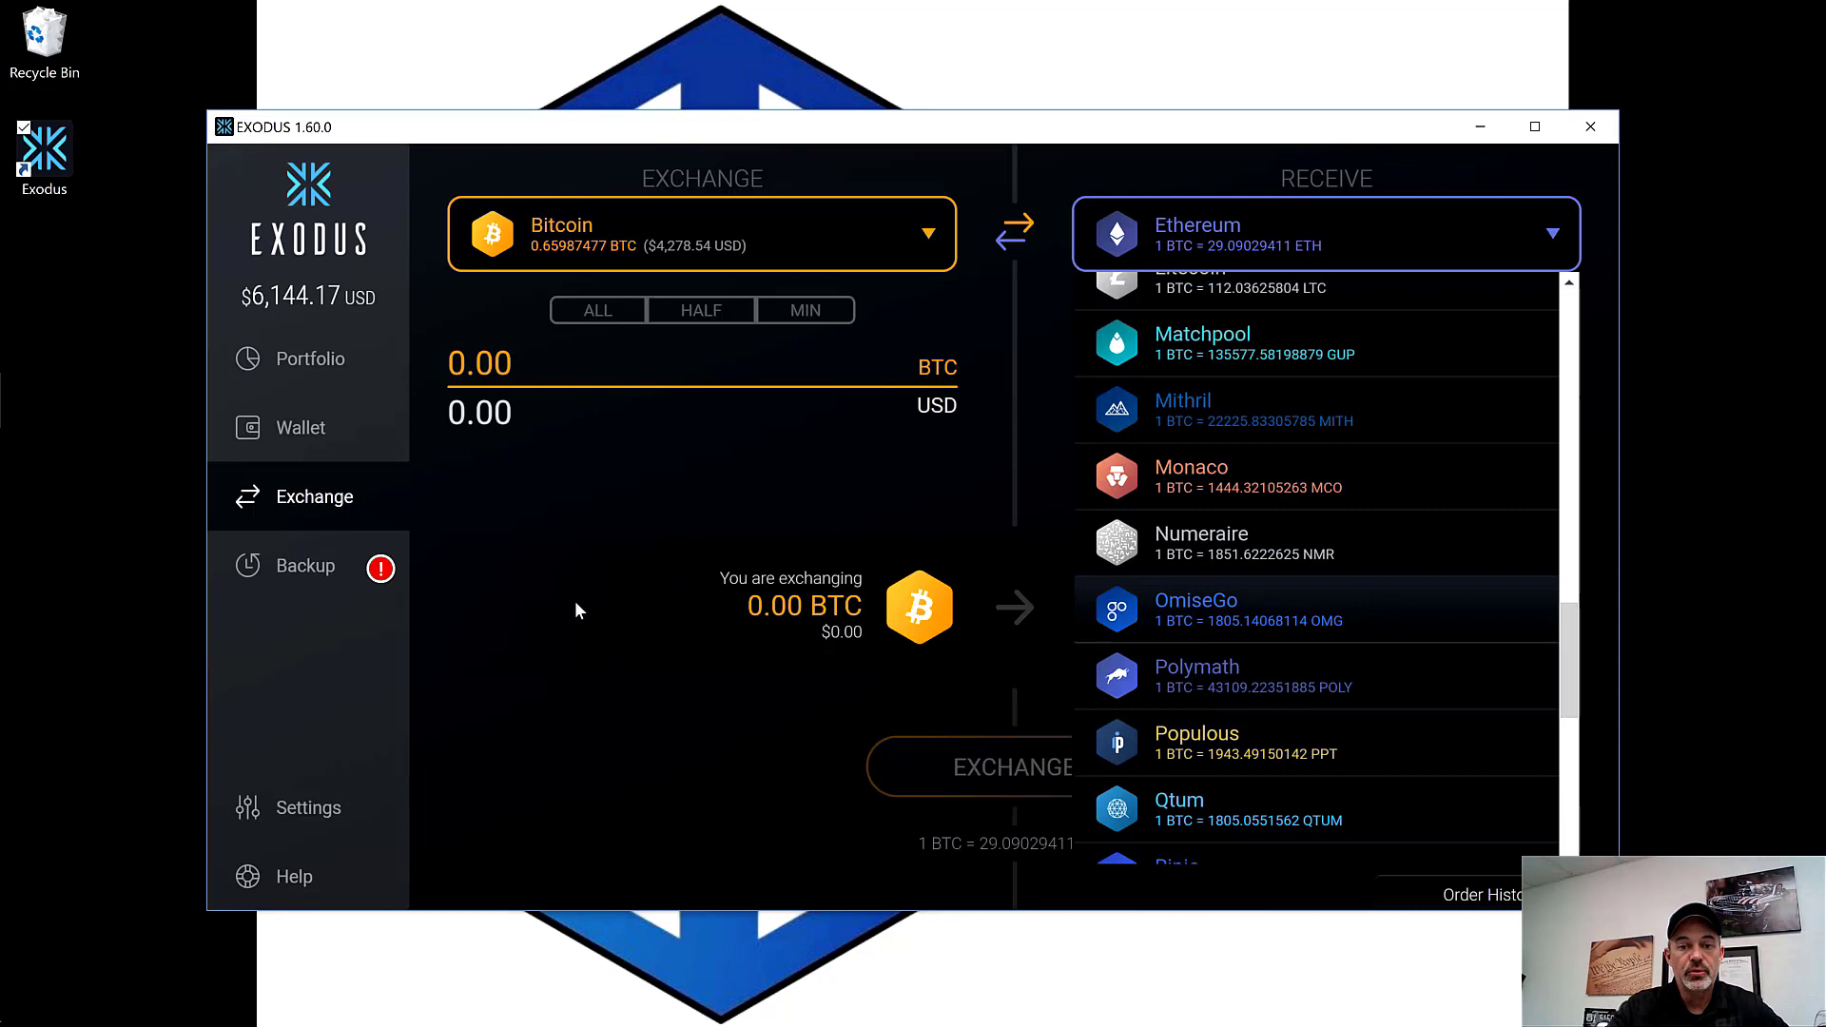
pyautogui.click(550, 532)
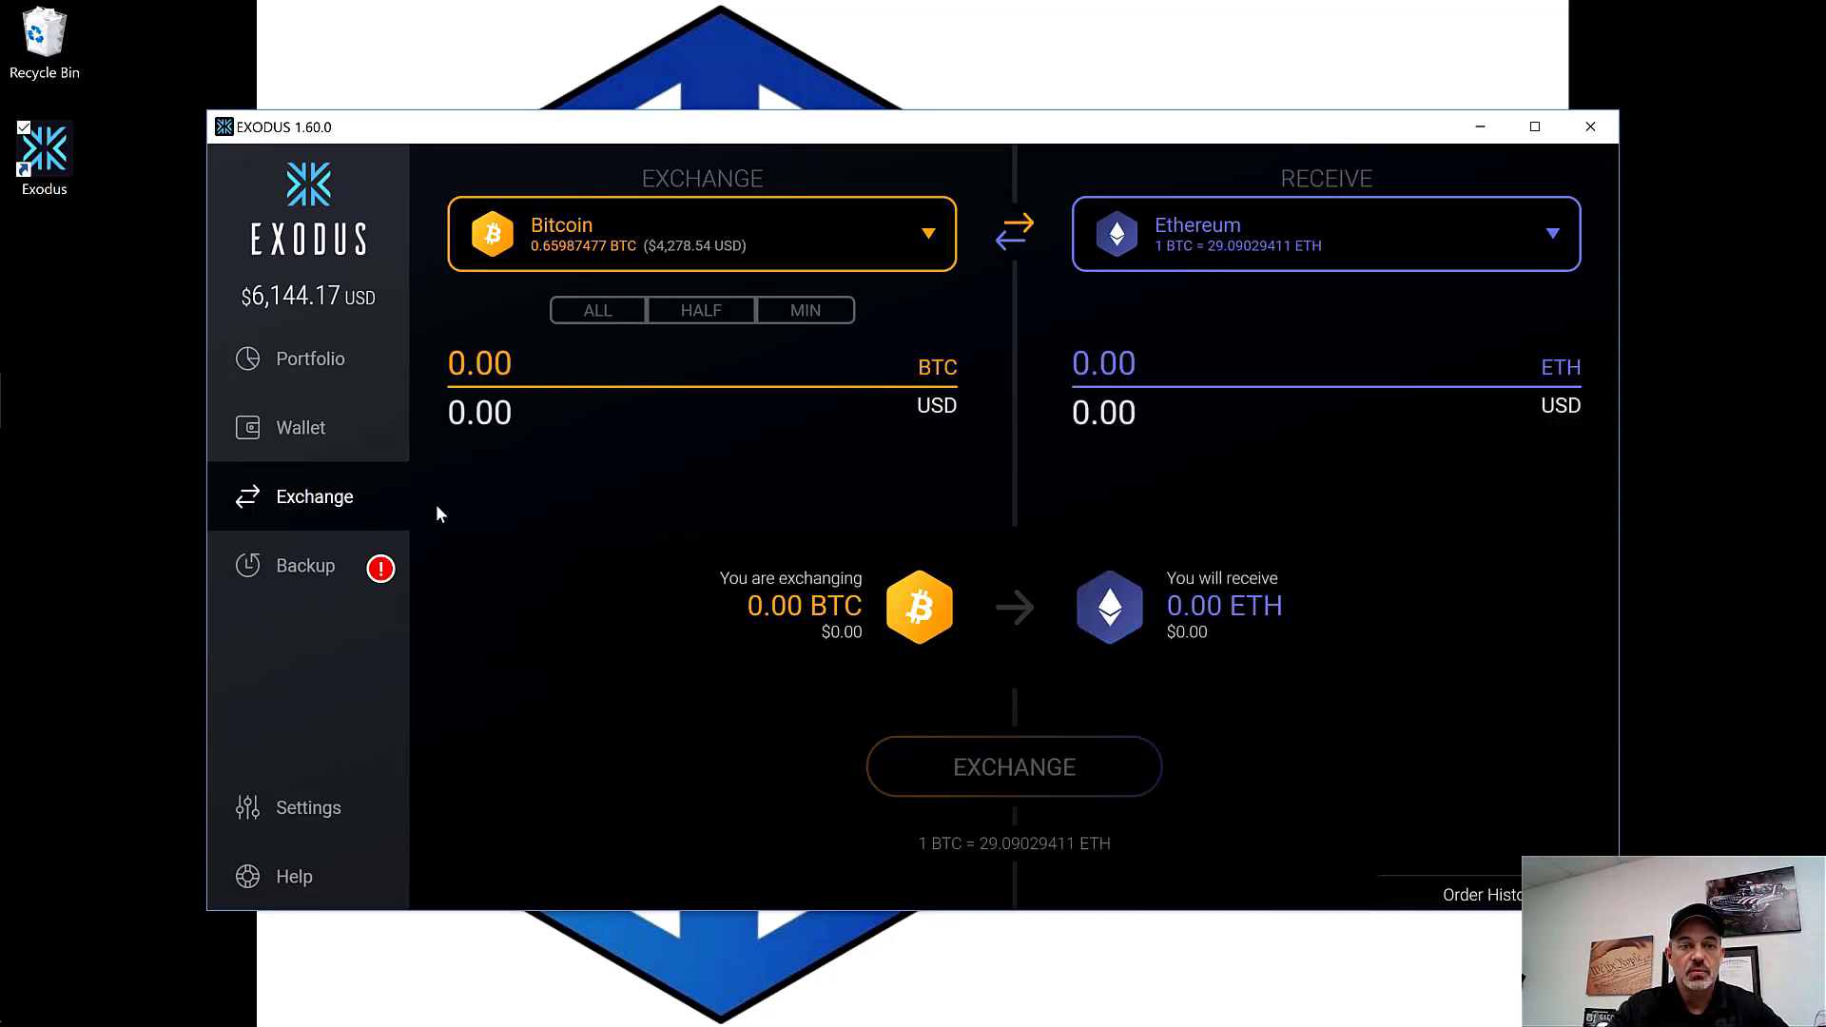
# Step: Open Portfolio, highlight the $16,744.86 Highest Balance figure, and scroll down to the asset list
pyautogui.click(320, 369)
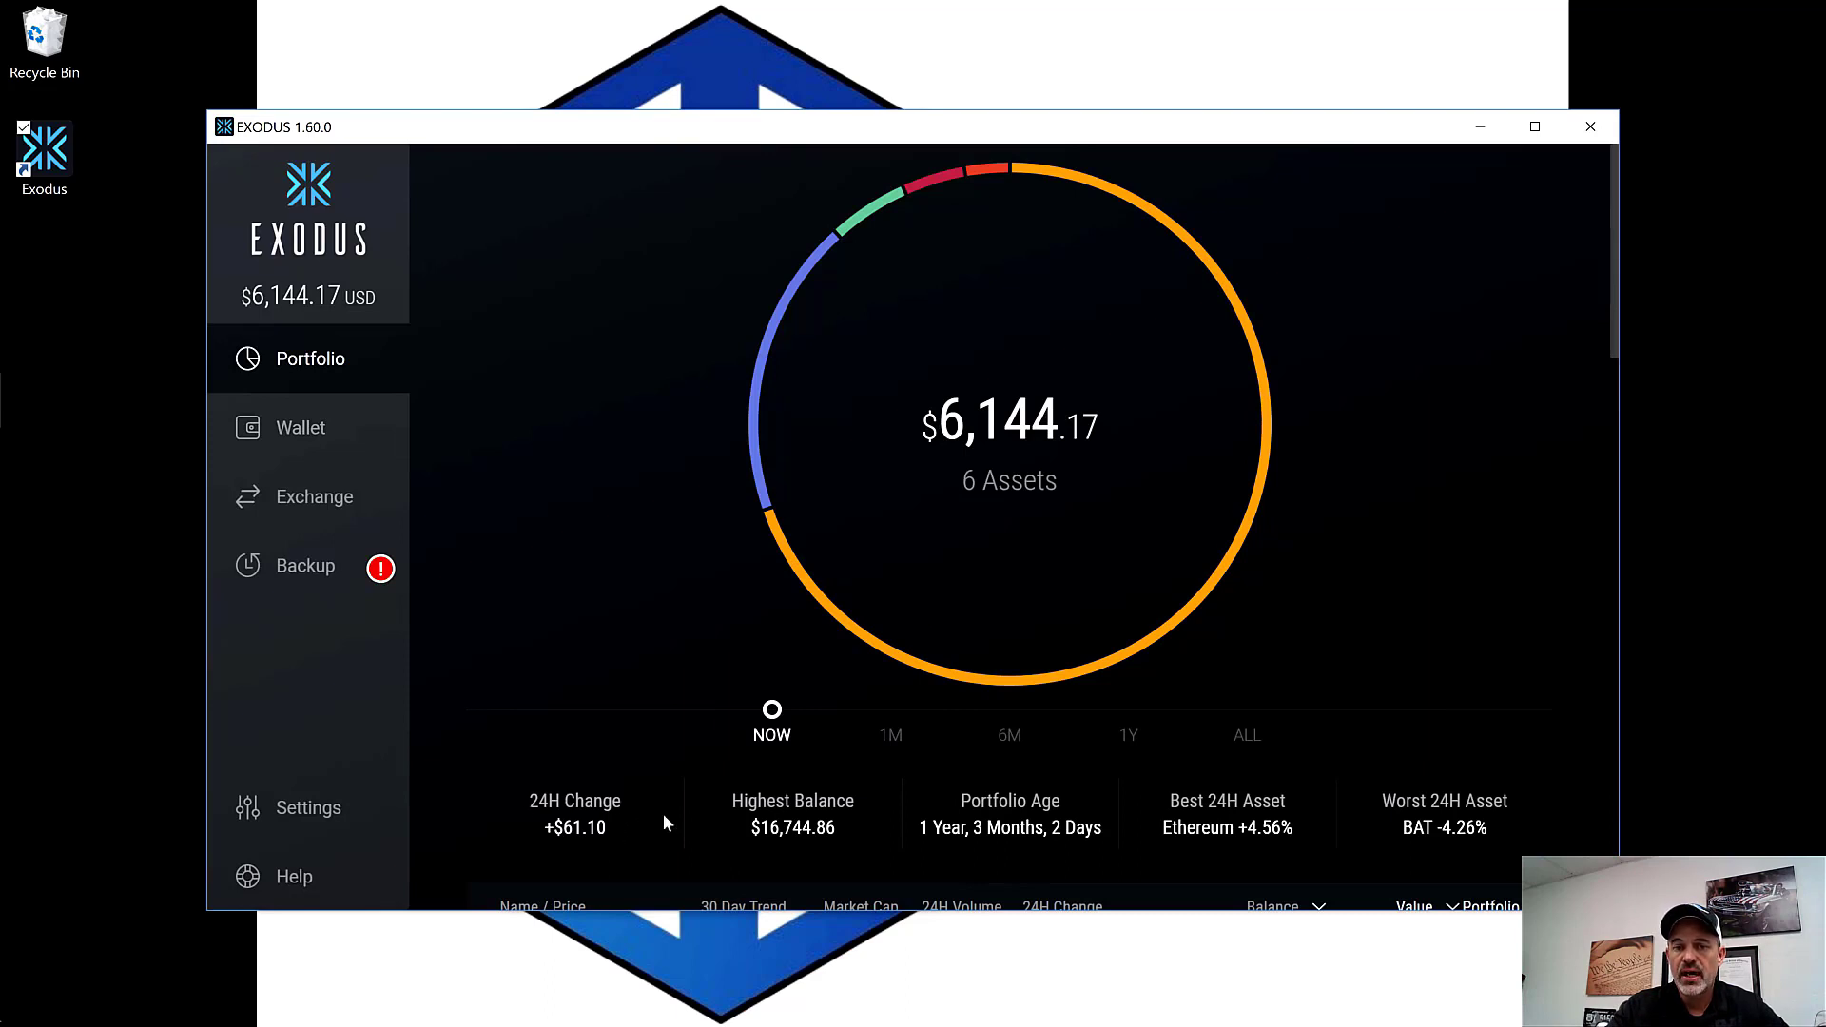
pyautogui.moveTo(750, 828); pyautogui.dragTo(854, 830)
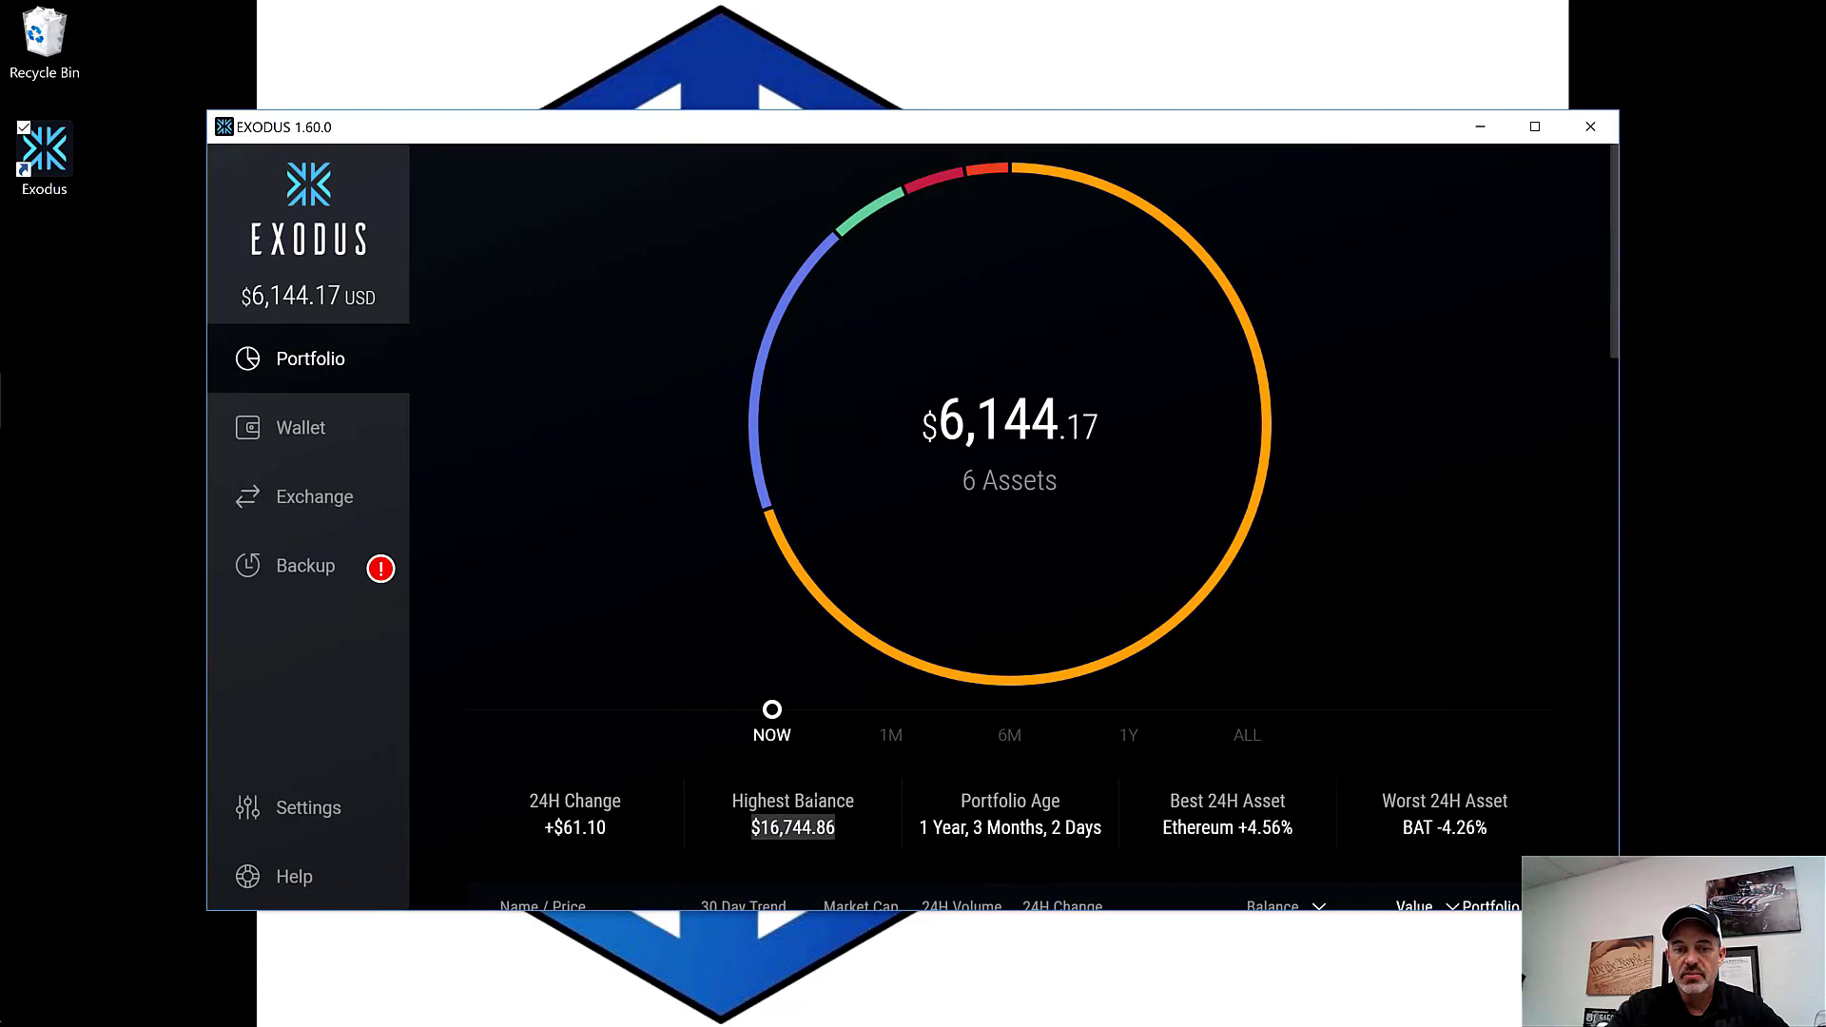
pyautogui.click(866, 842)
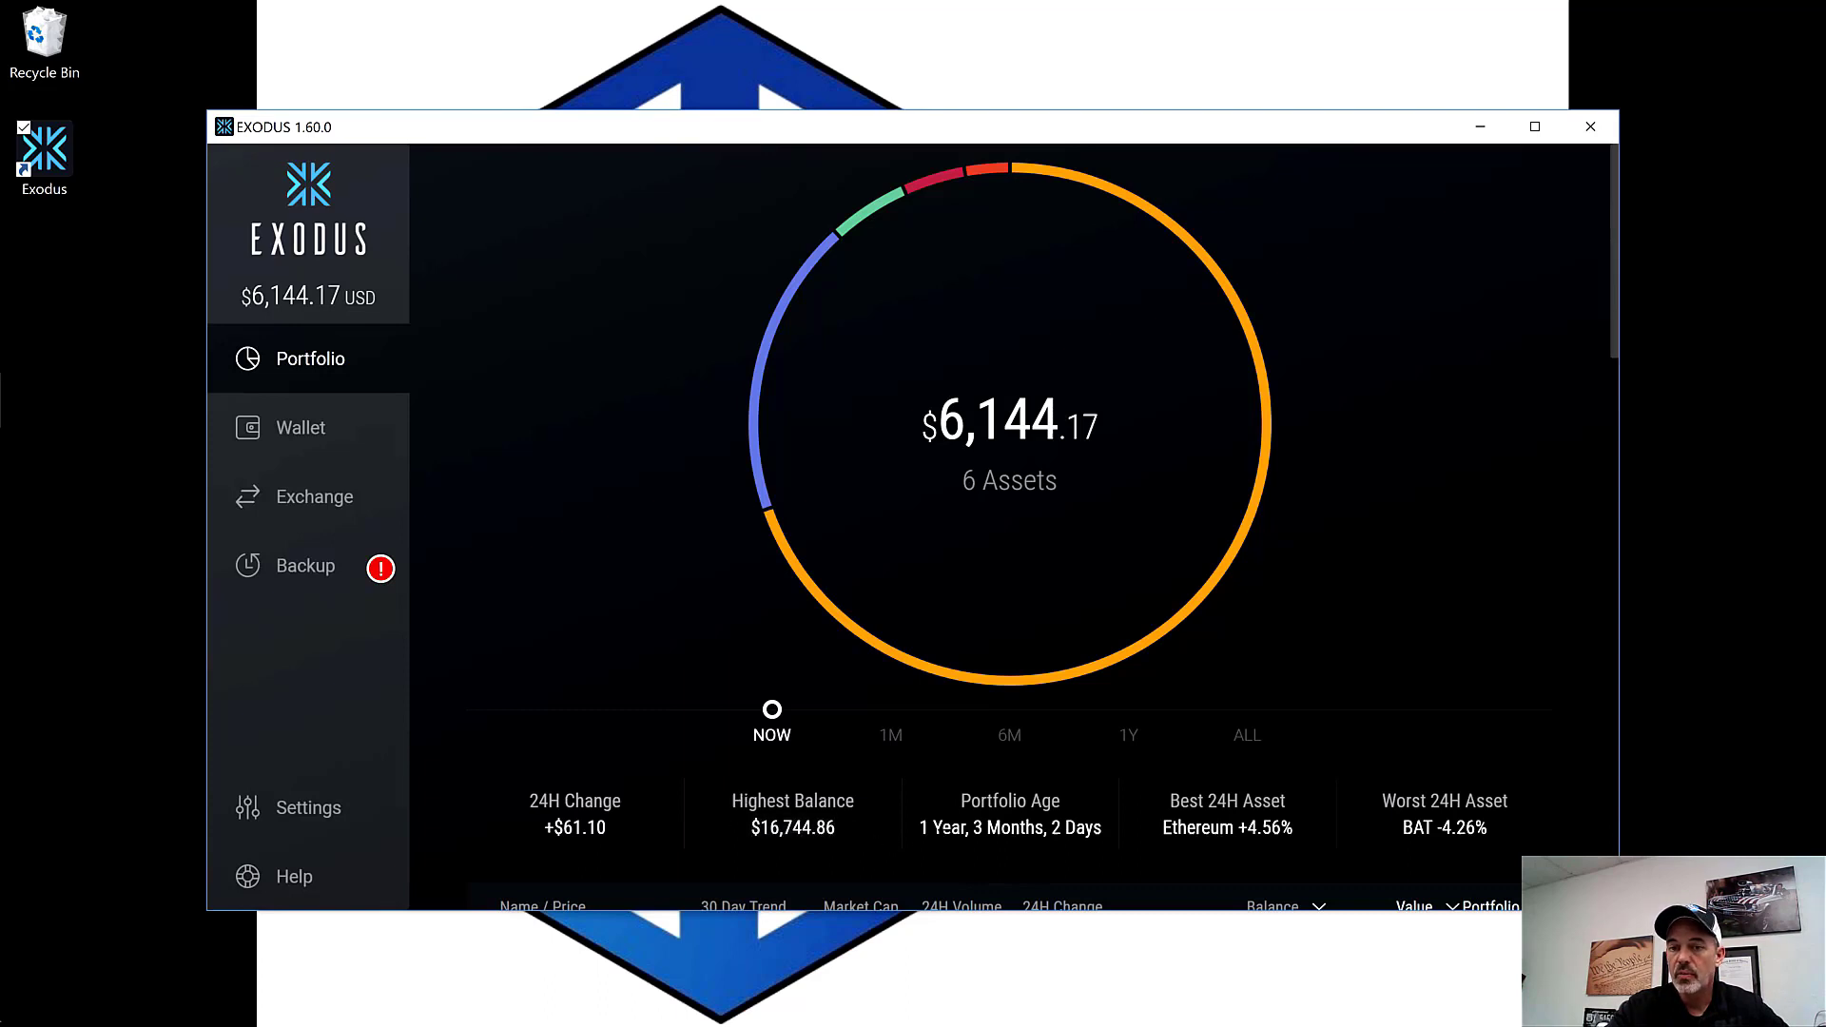
pyautogui.tripleClick(830, 830)
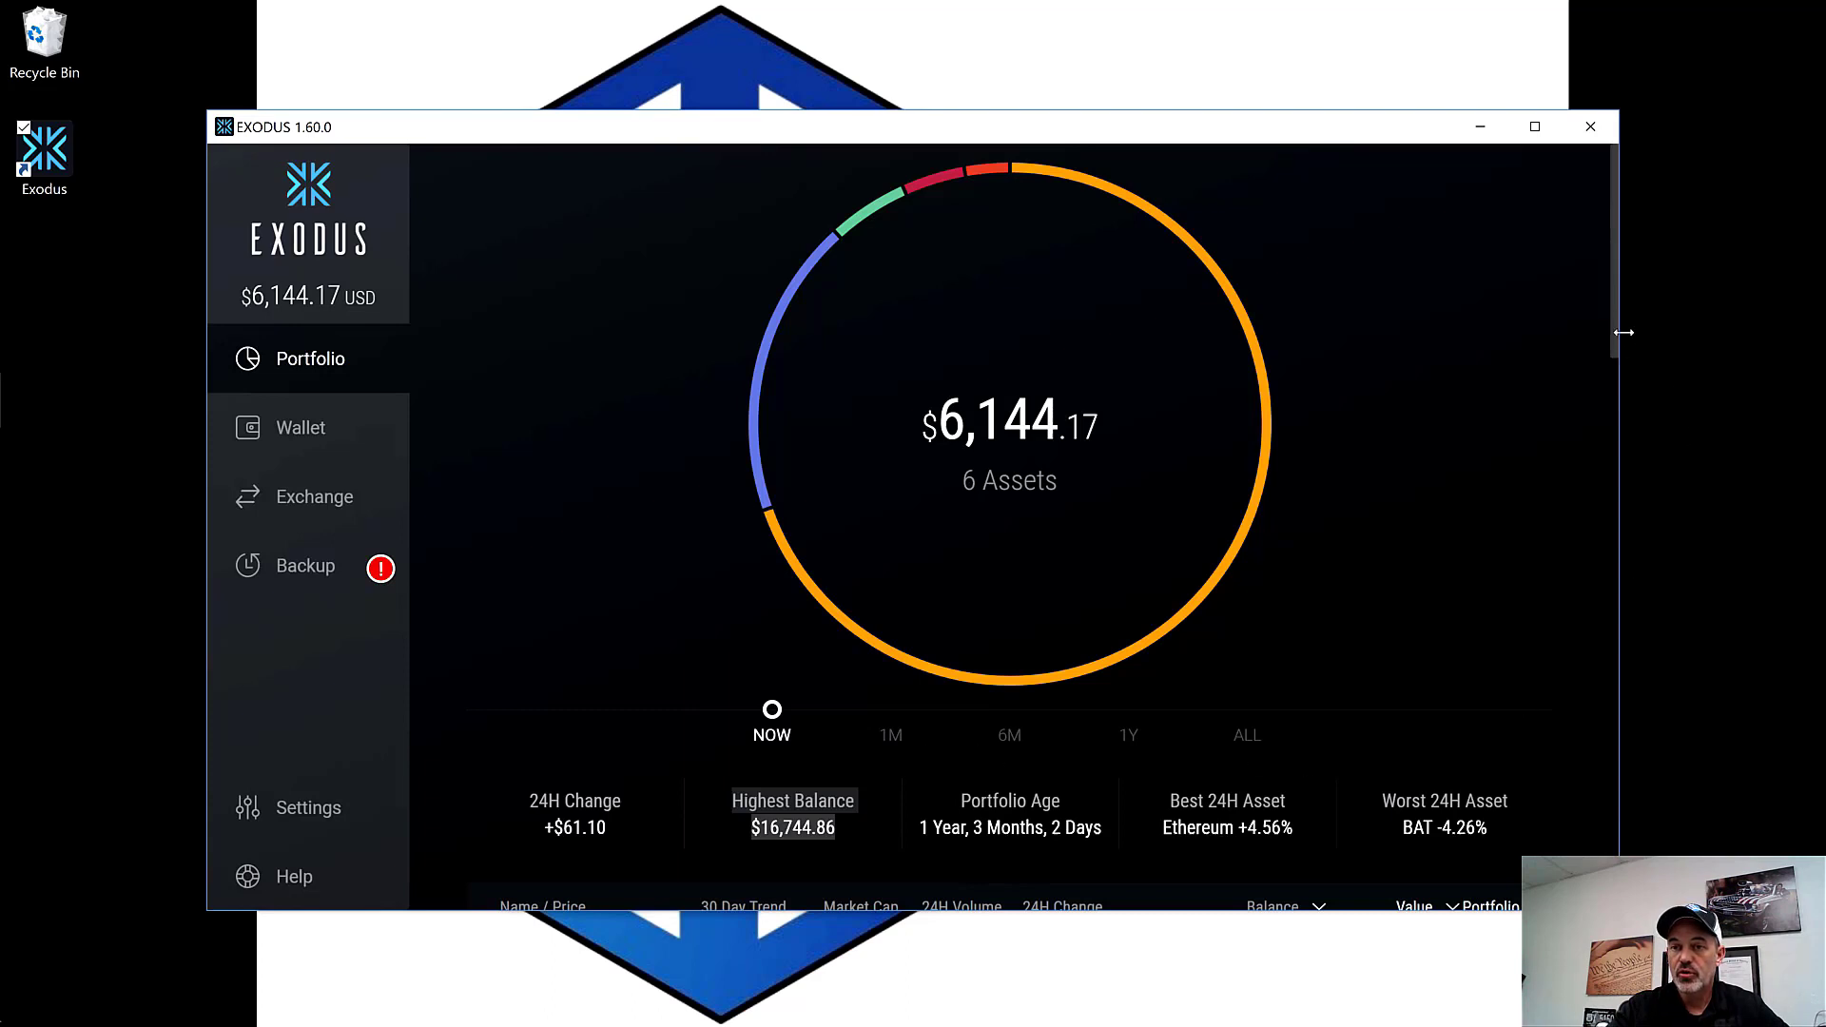
pyautogui.scroll(-1, 899, 569)
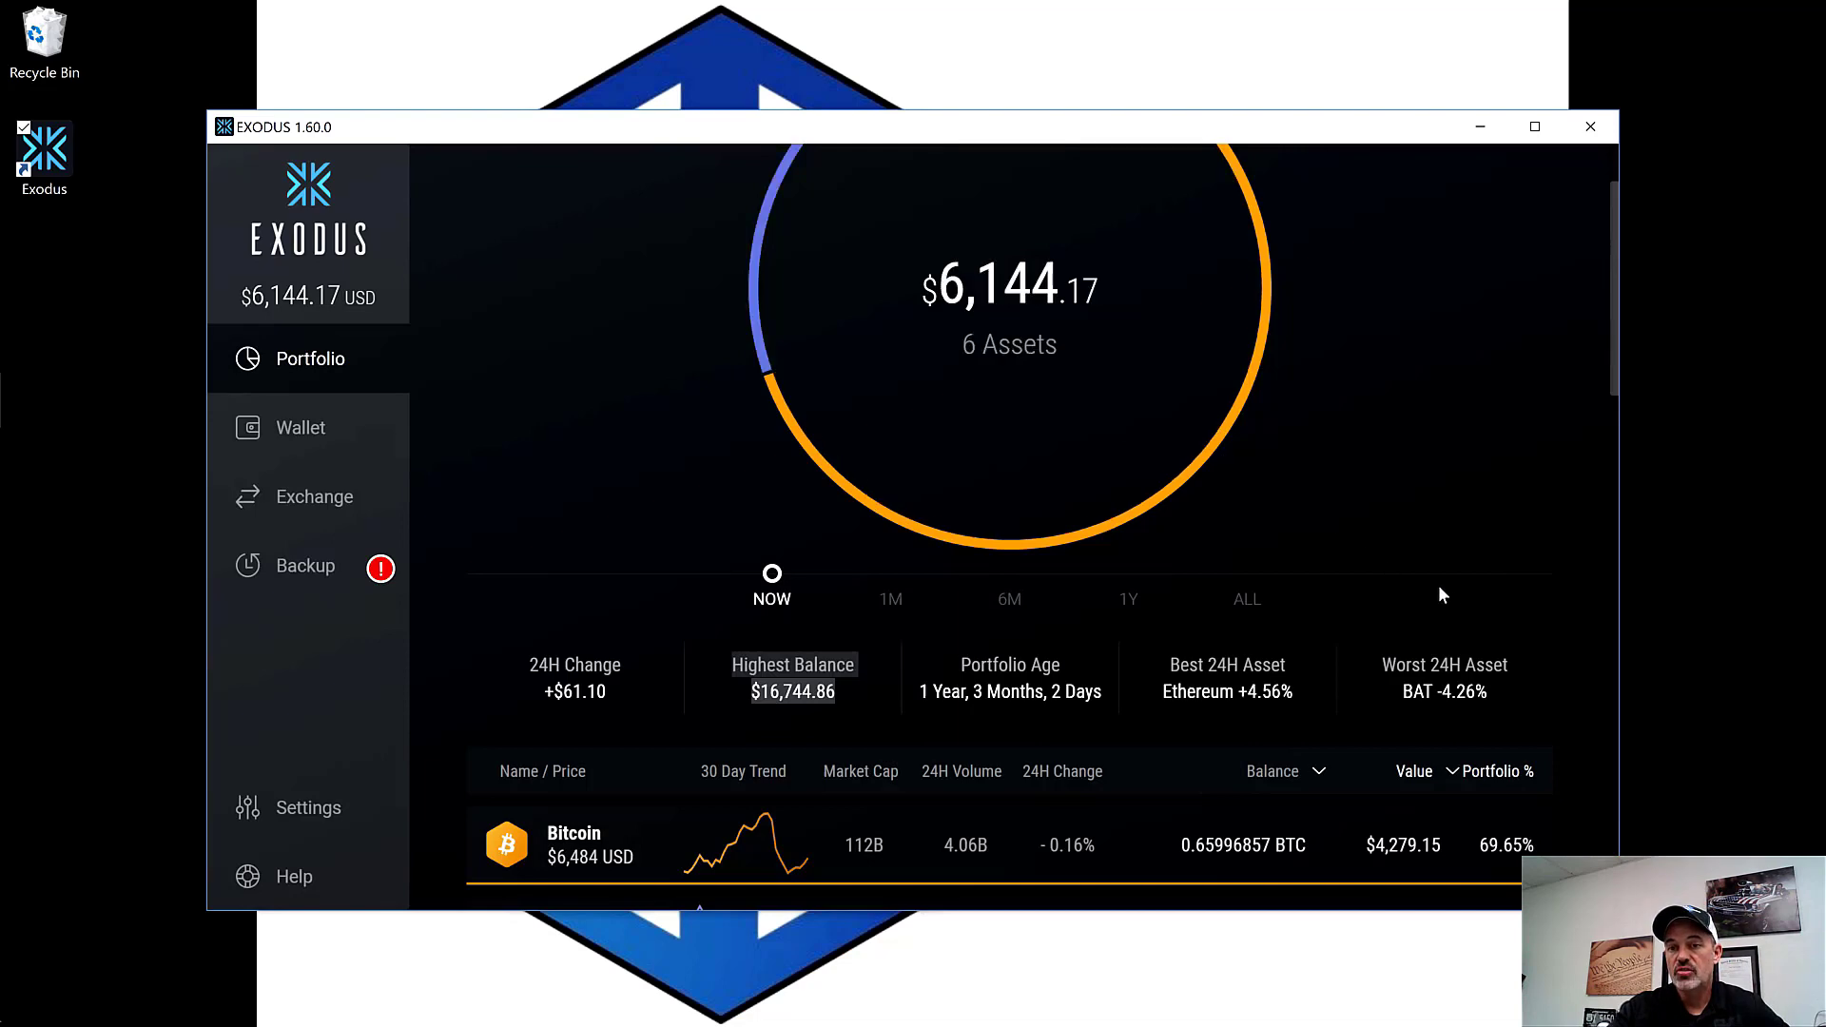
pyautogui.click(1608, 409)
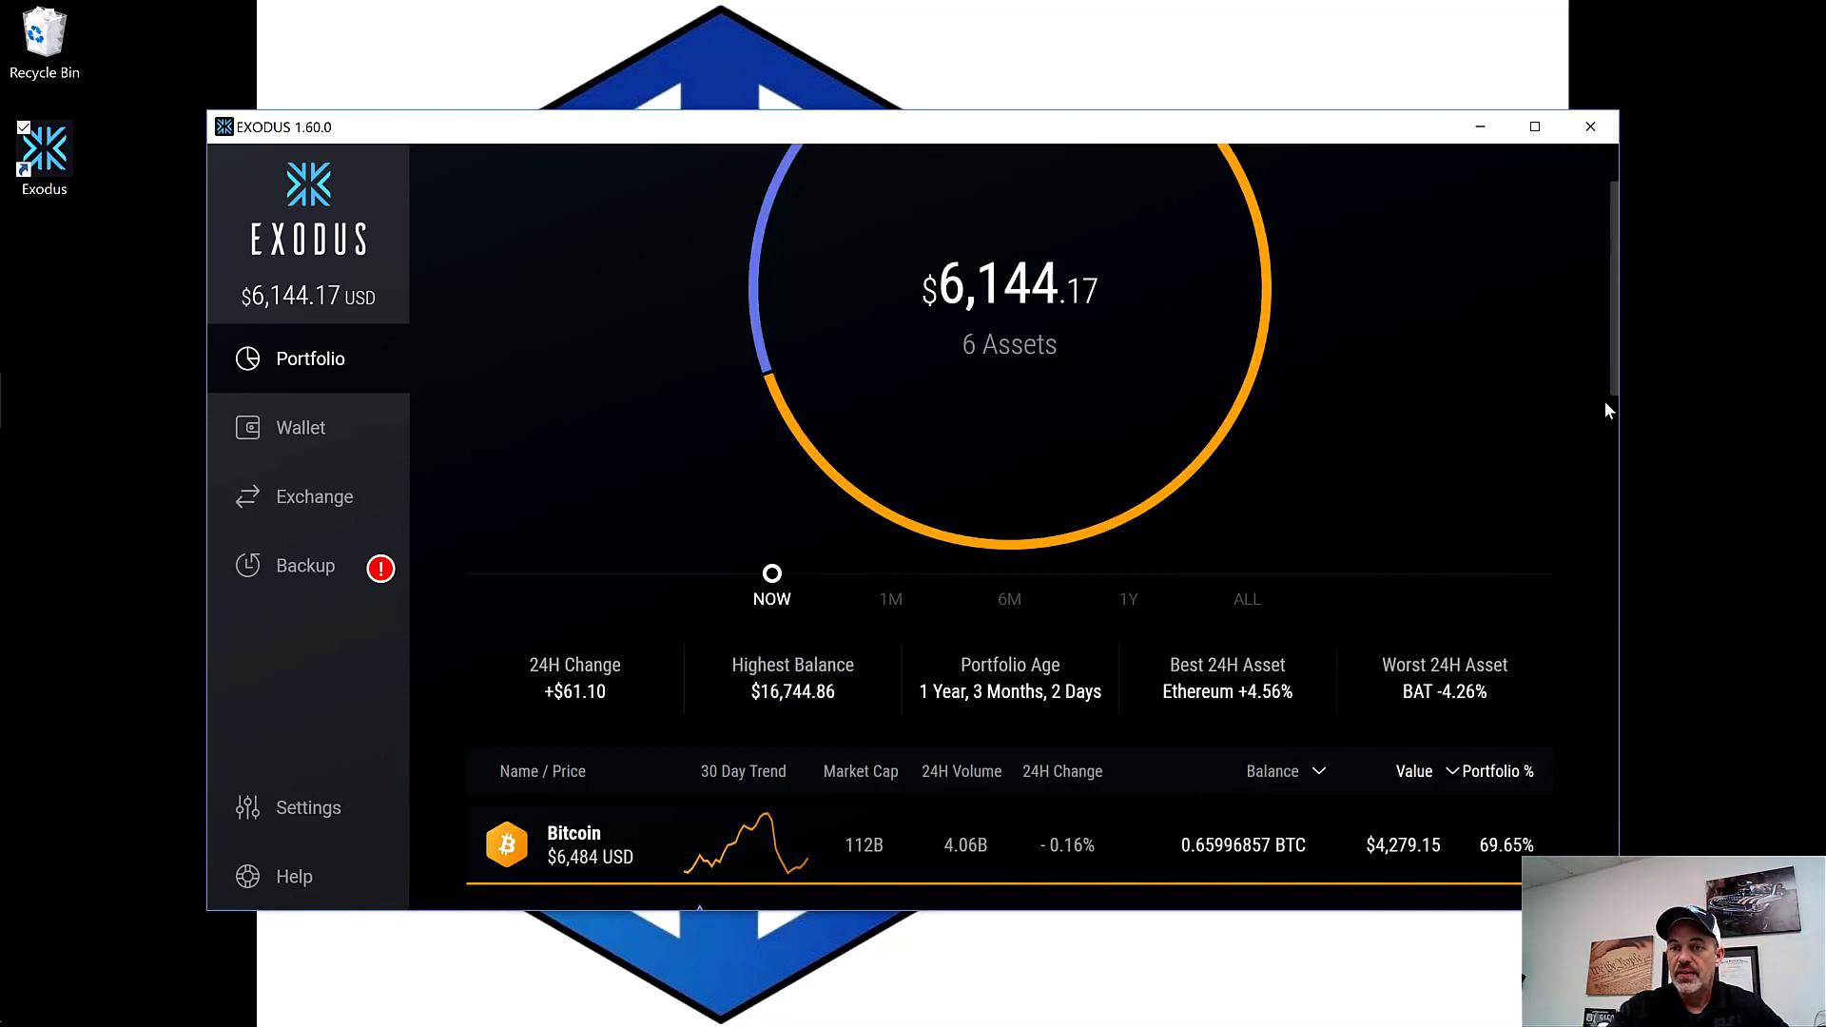
pyautogui.moveTo(1614, 354); pyautogui.dragTo(1623, 538)
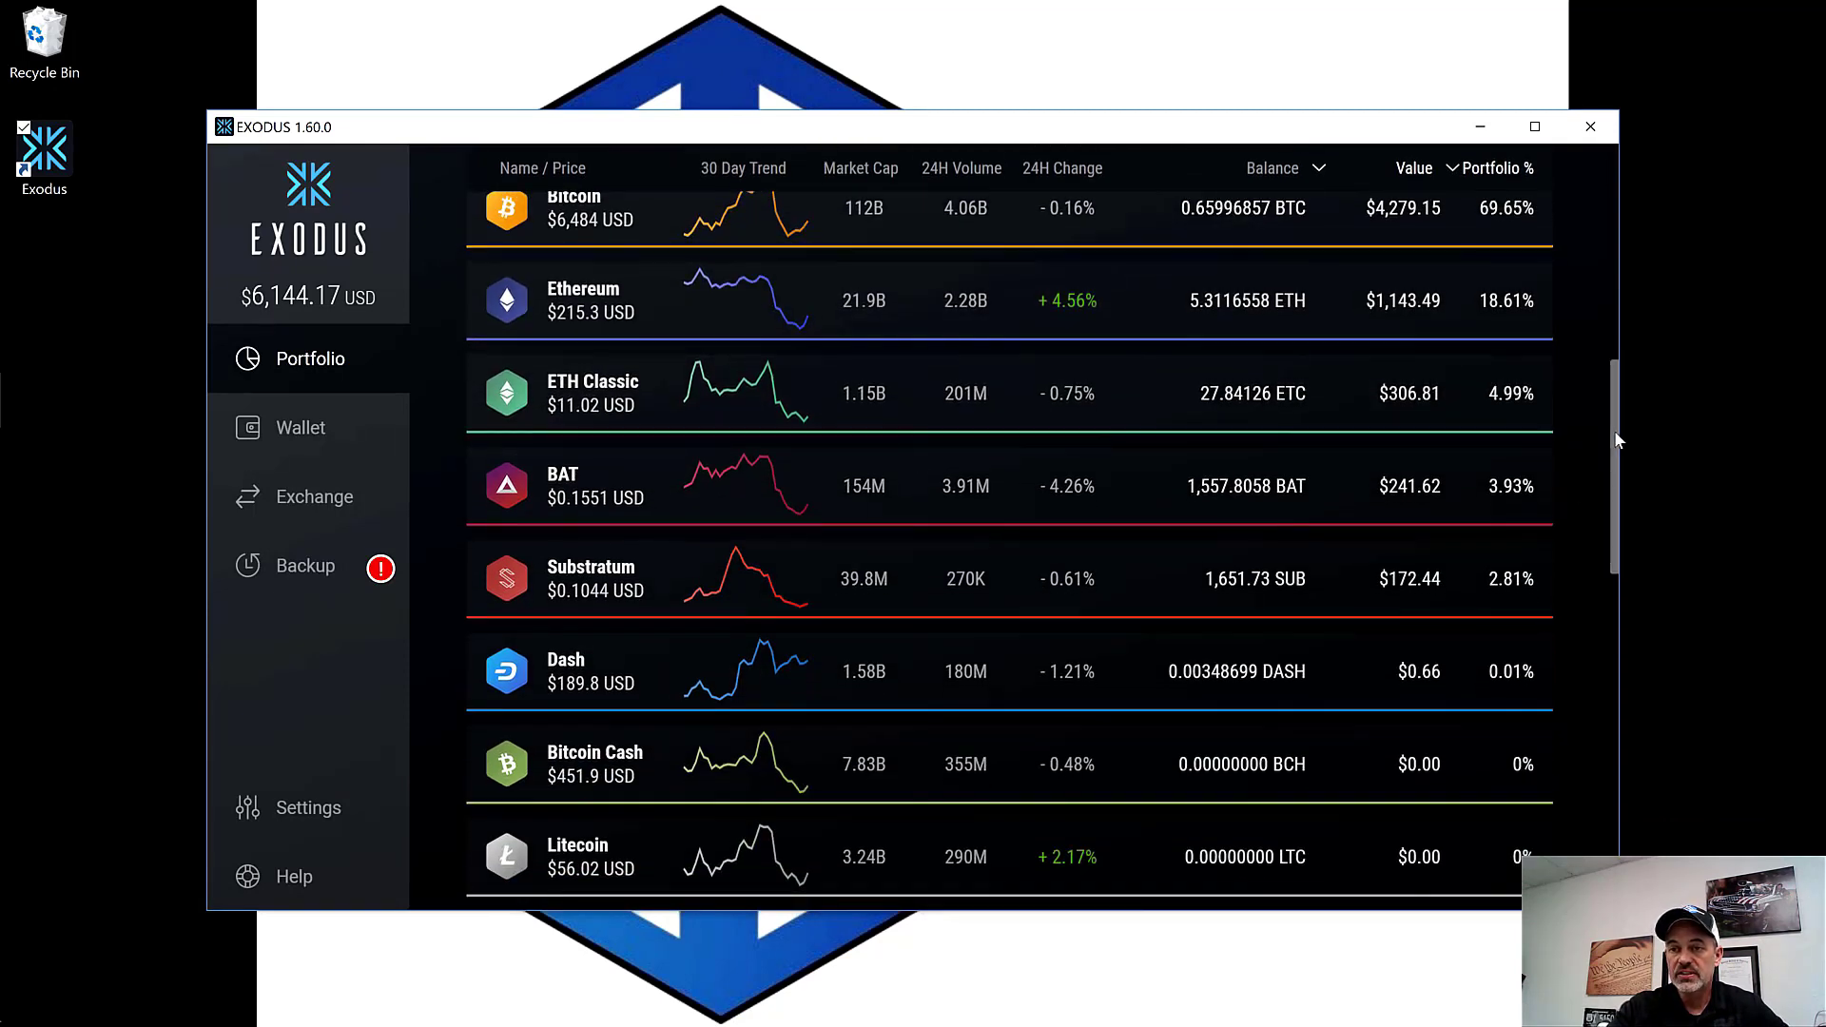
pyautogui.moveTo(1614, 440); pyautogui.dragTo(1613, 377)
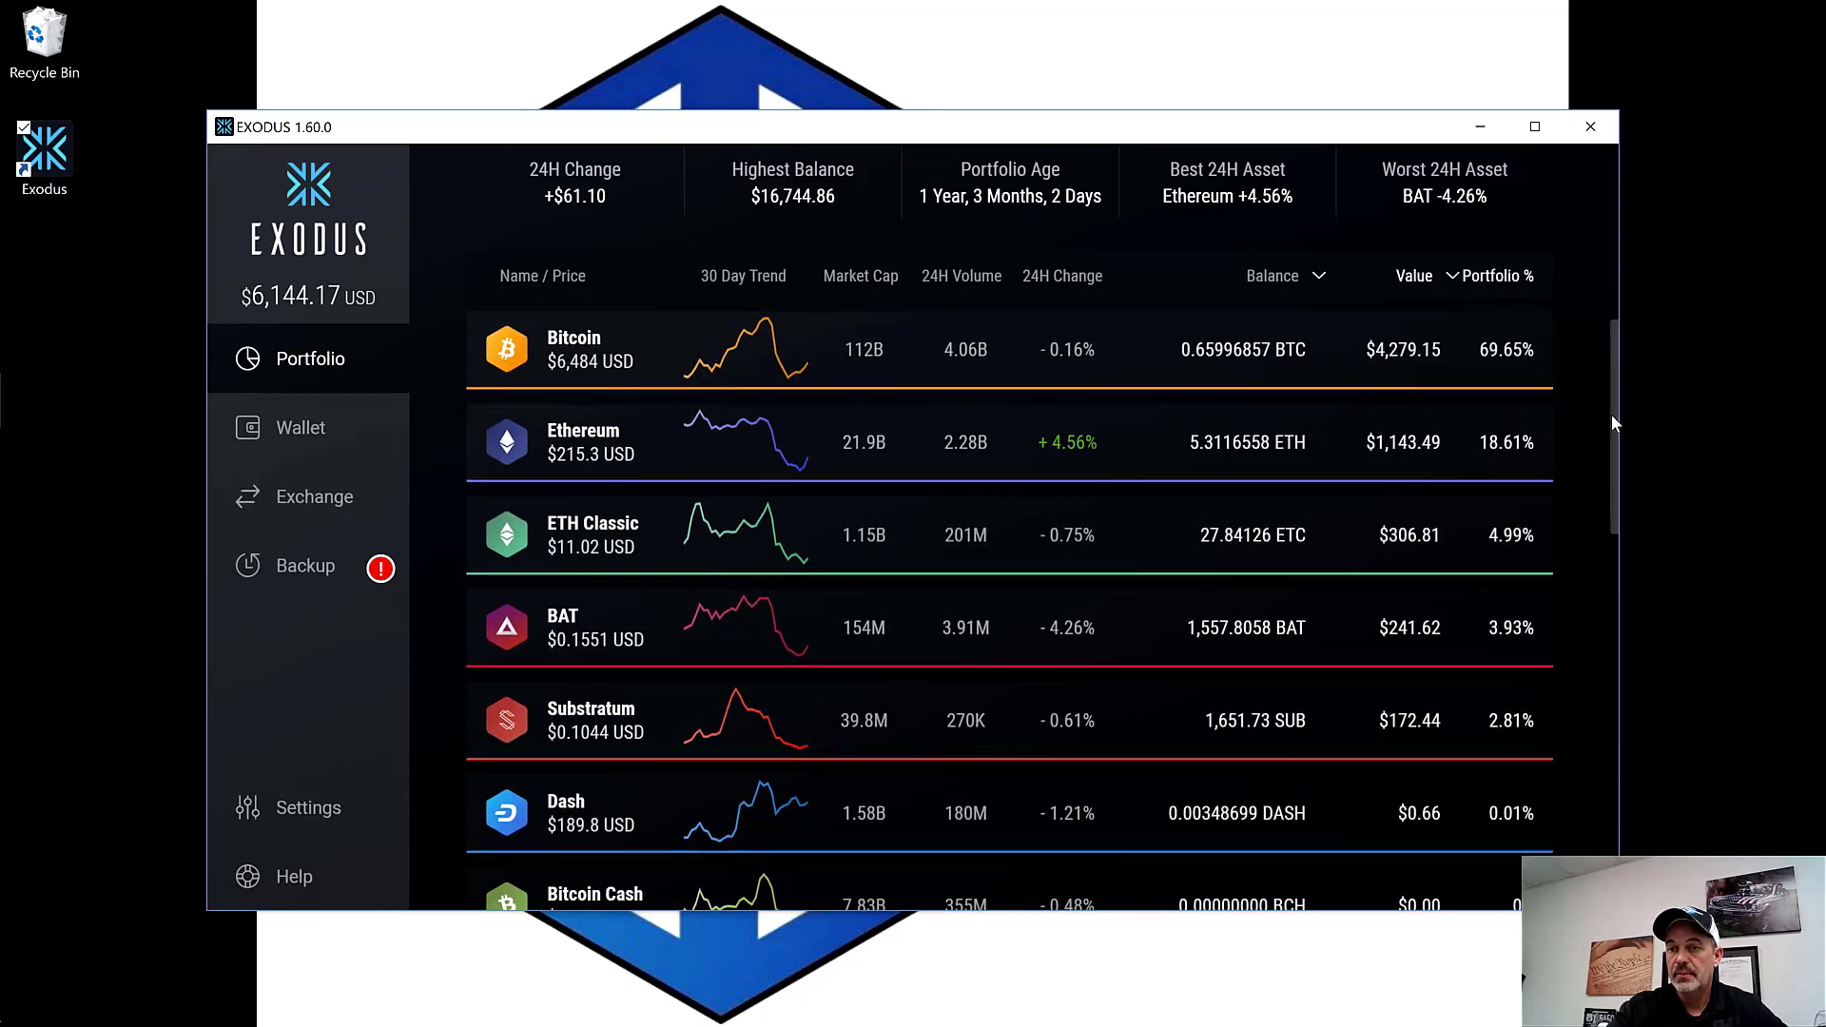
pyautogui.moveTo(1611, 414); pyautogui.dragTo(1618, 276)
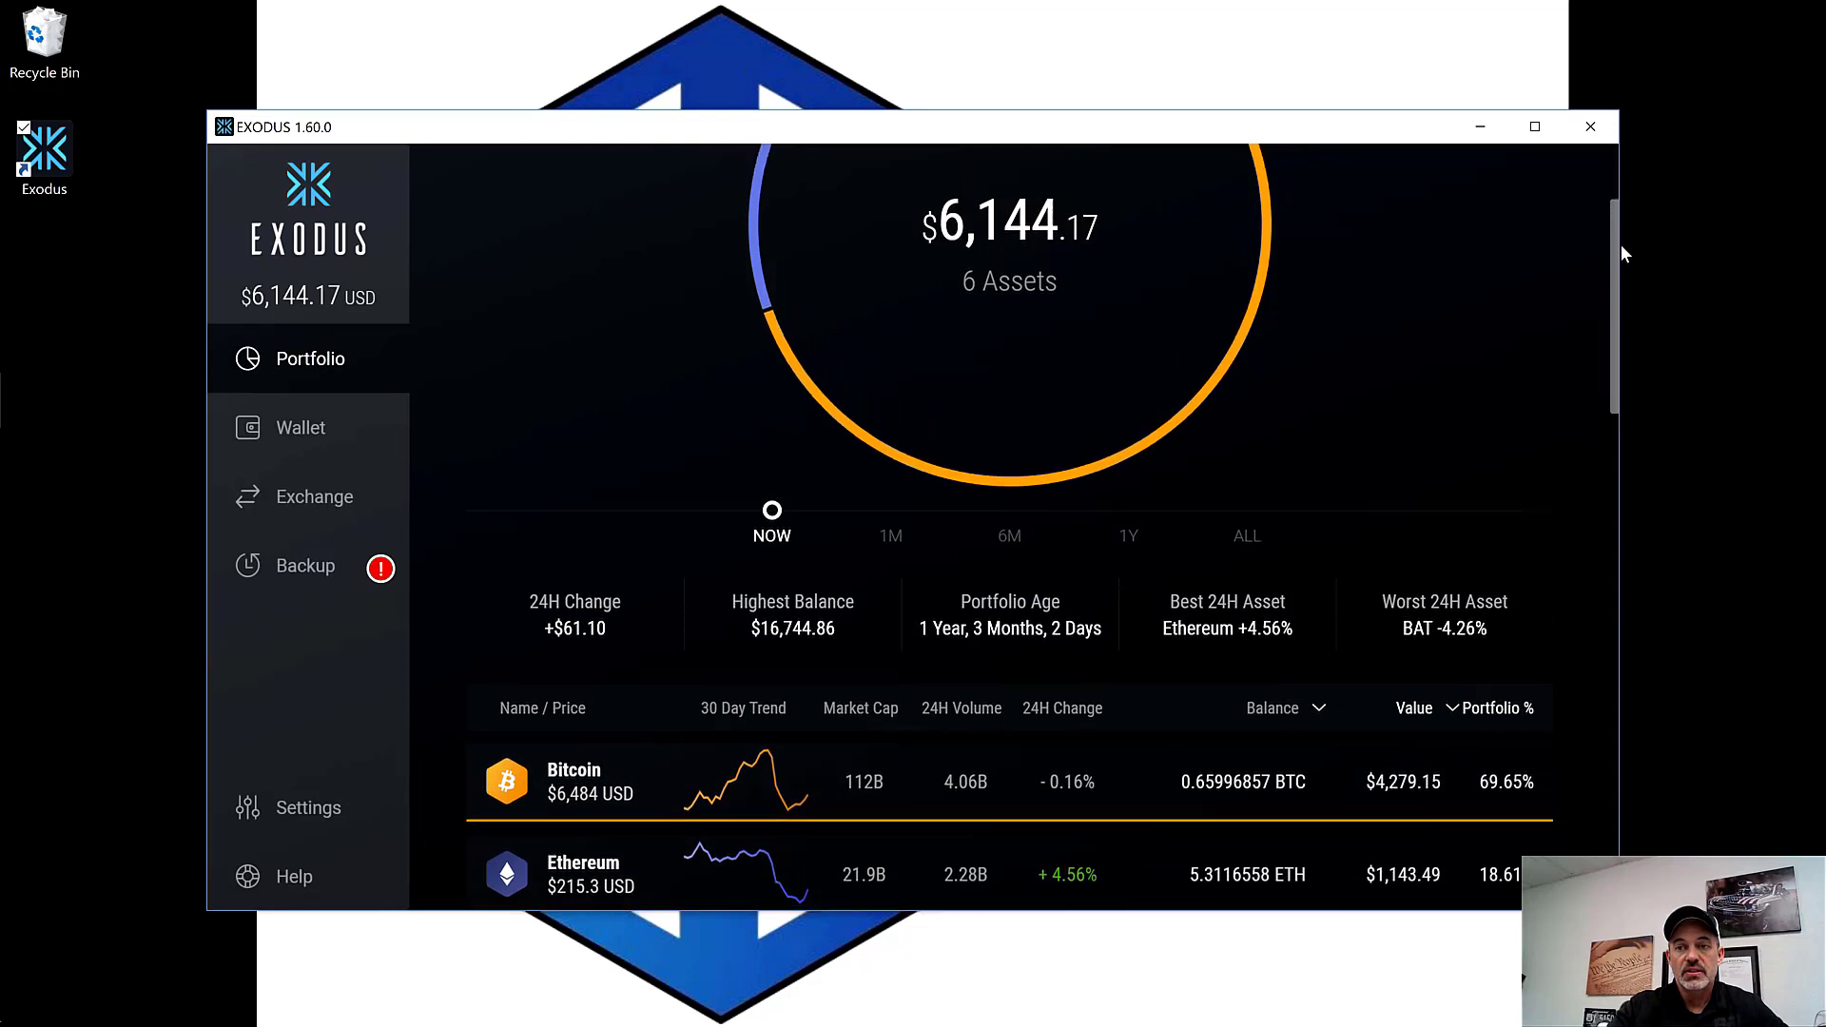
pyautogui.scroll(-2, 1179, 312)
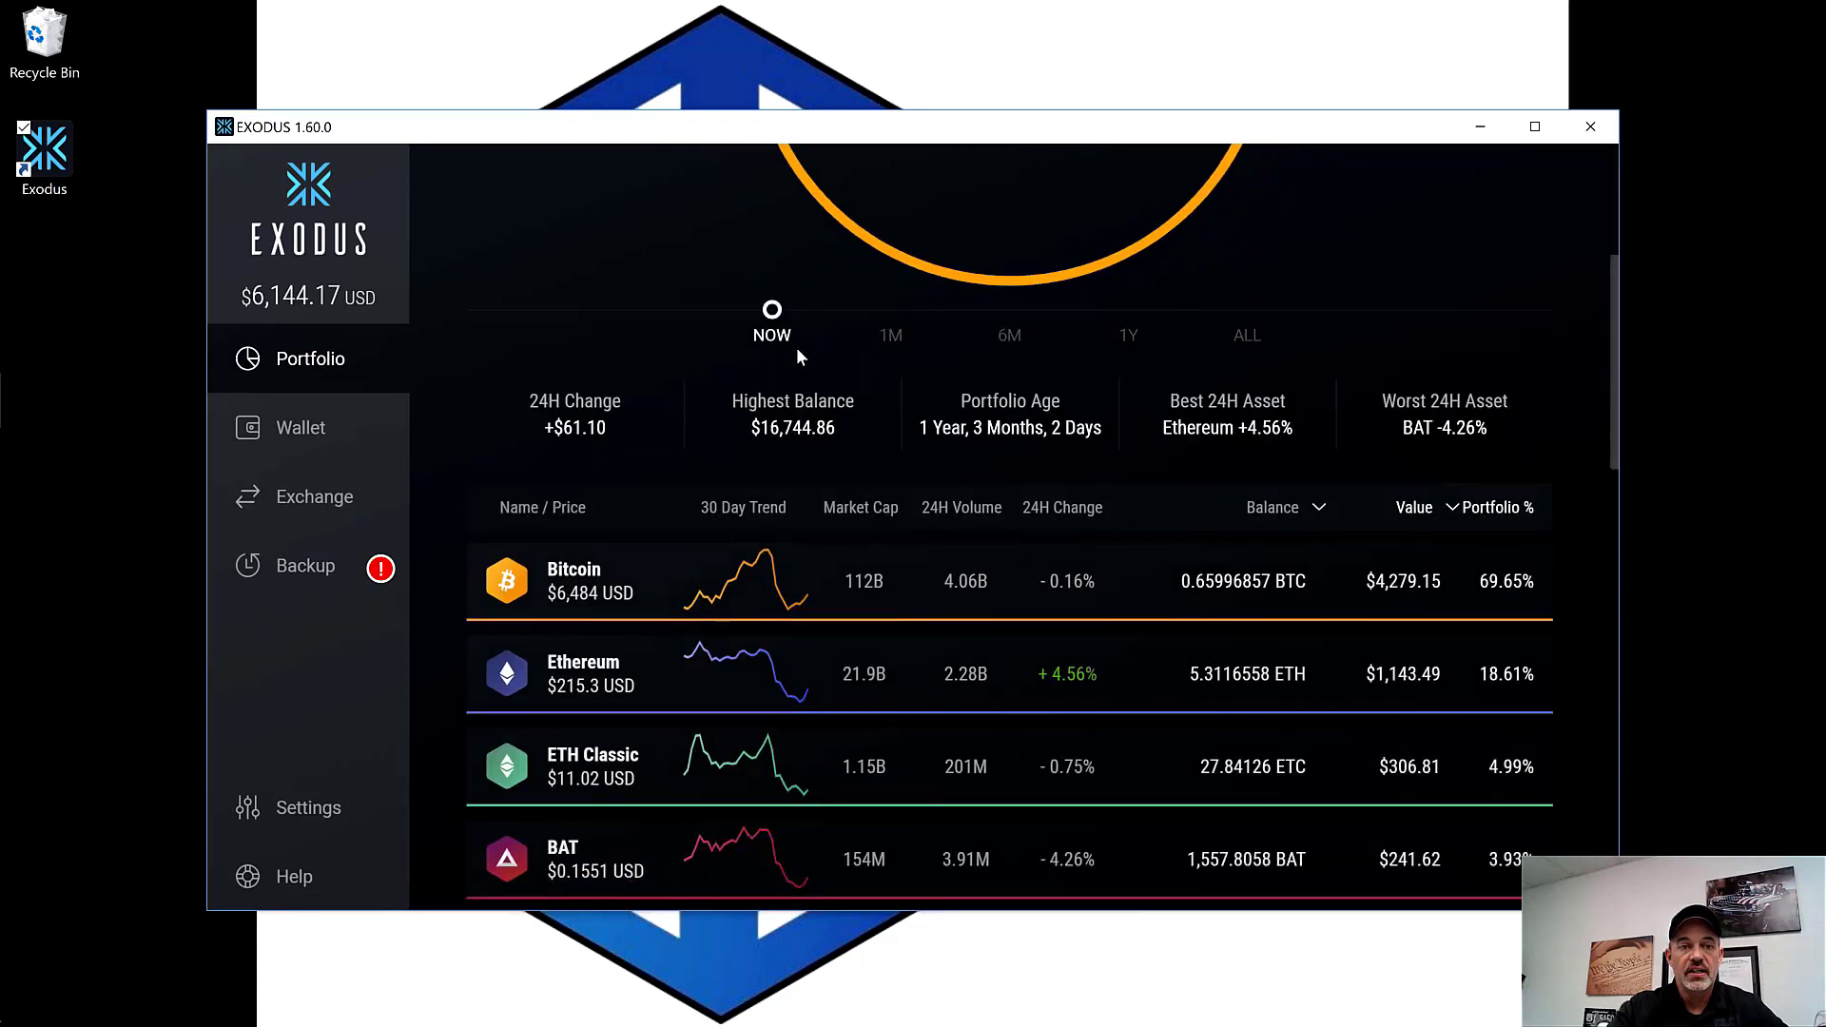